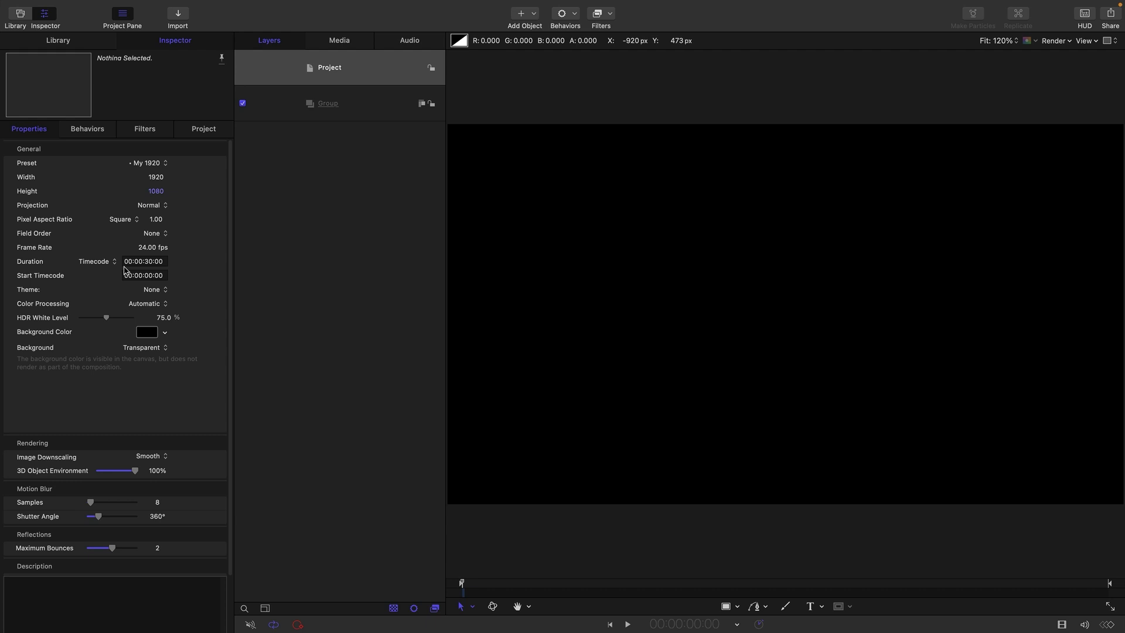
Add a Color Solid generator from the Library's Generators into the Group
{"action": "left_click", "coordinate": [162, 261]}
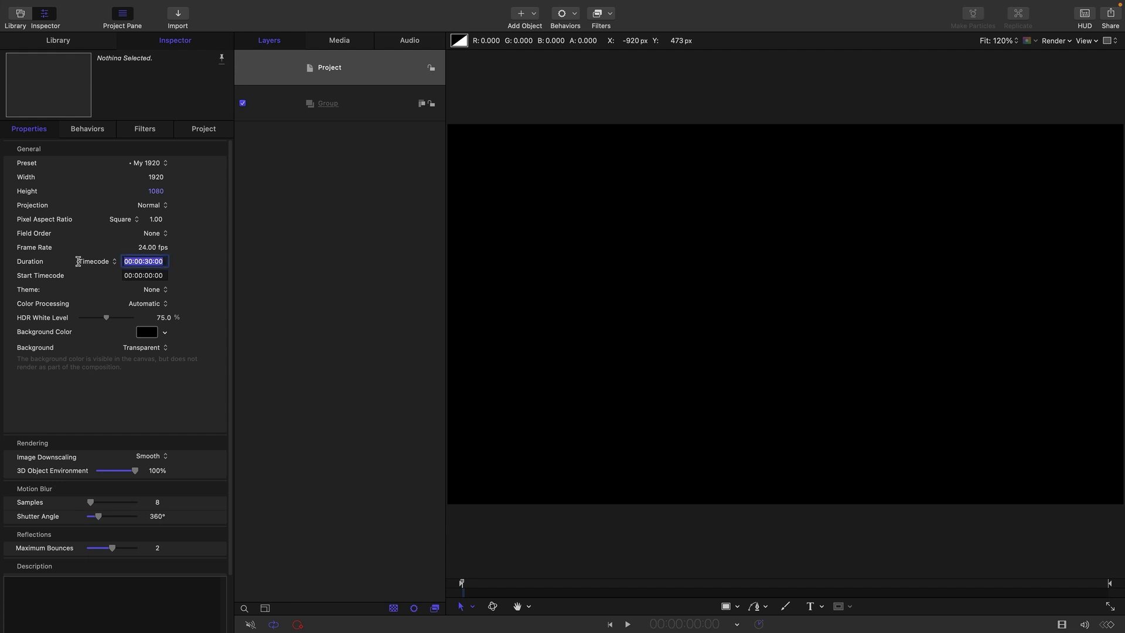
{"action": "left_click", "coordinate": [361, 107]}
{"action": "left_click", "coordinate": [56, 44]}
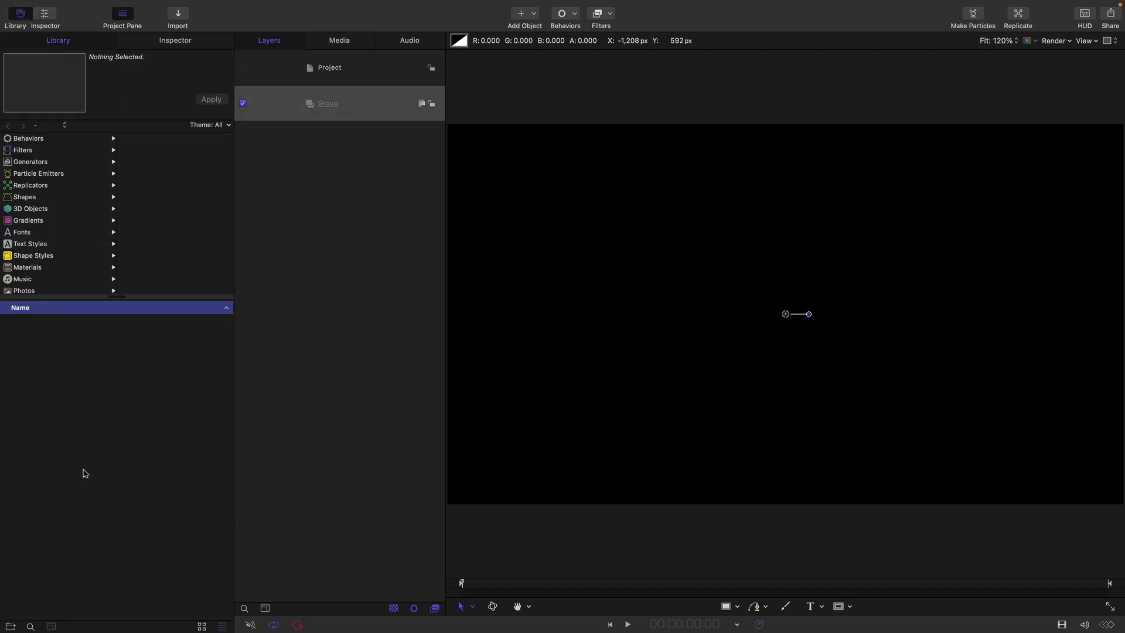
{"action": "left_click", "coordinate": [31, 163]}
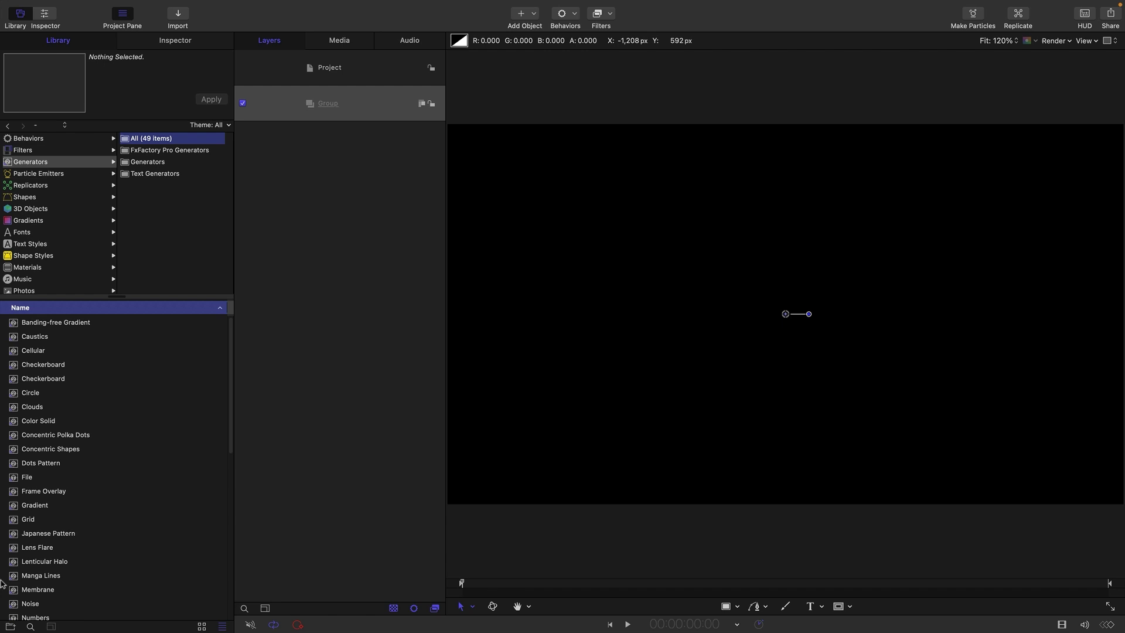
{"action": "left_click_drag", "start_coordinate": [13, 426], "coordinate": [350, 112]}
Change the Color Solid's color from blue to black at 0% brightness
{"action": "left_click", "coordinate": [173, 41]}
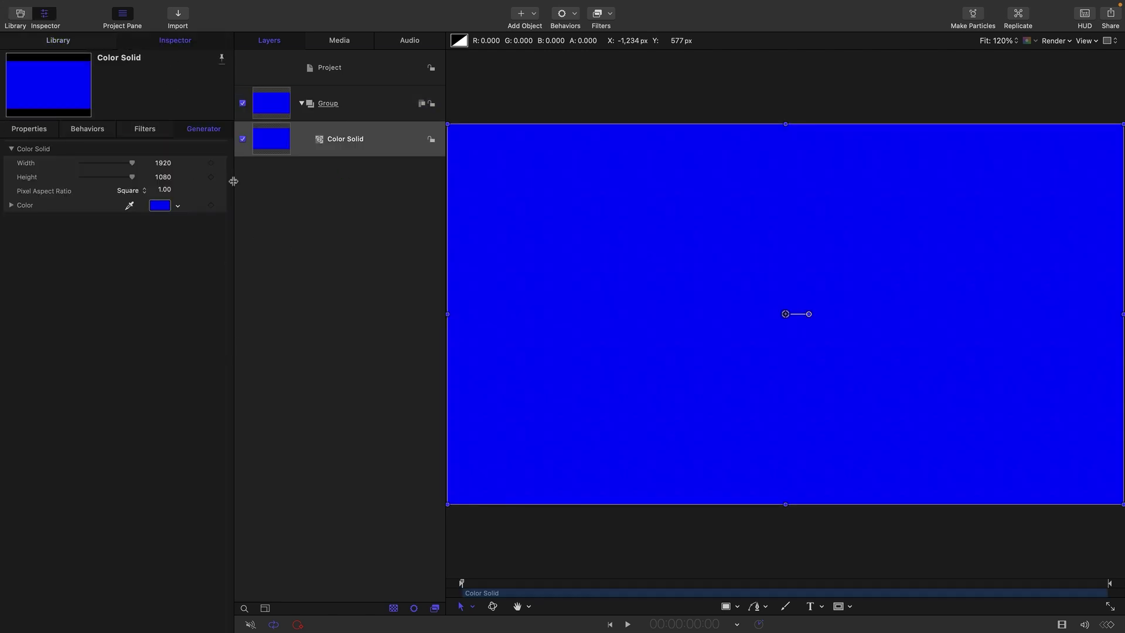
{"action": "left_click", "coordinate": [160, 205]}
{"action": "left_click_drag", "start_coordinate": [222, 422], "coordinate": [26, 431]}
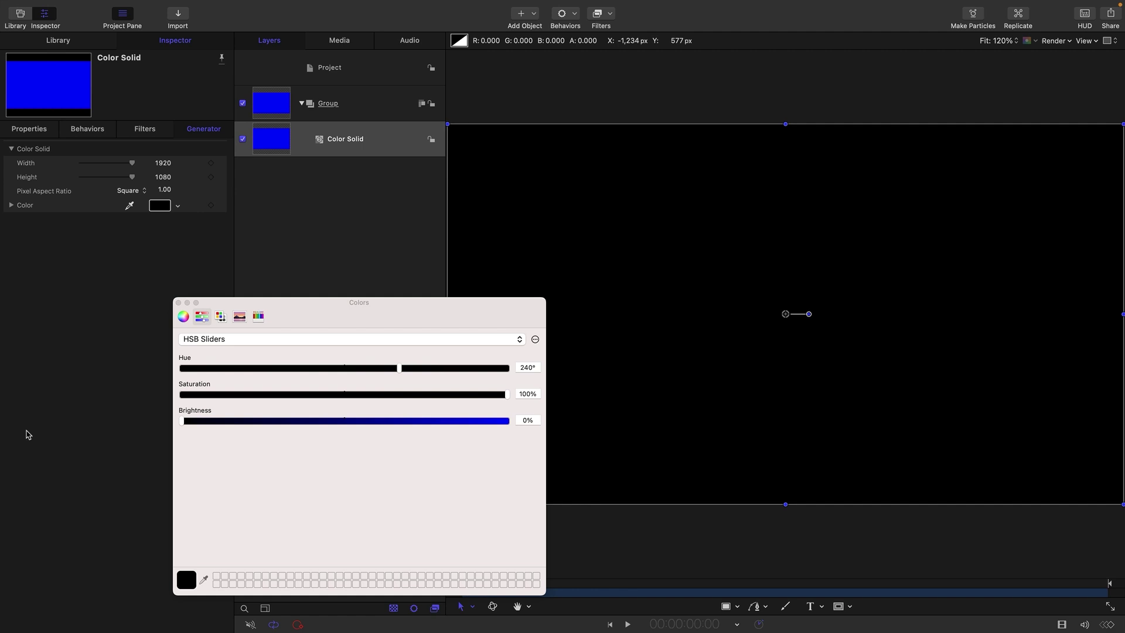
{"action": "left_click", "coordinate": [179, 302]}
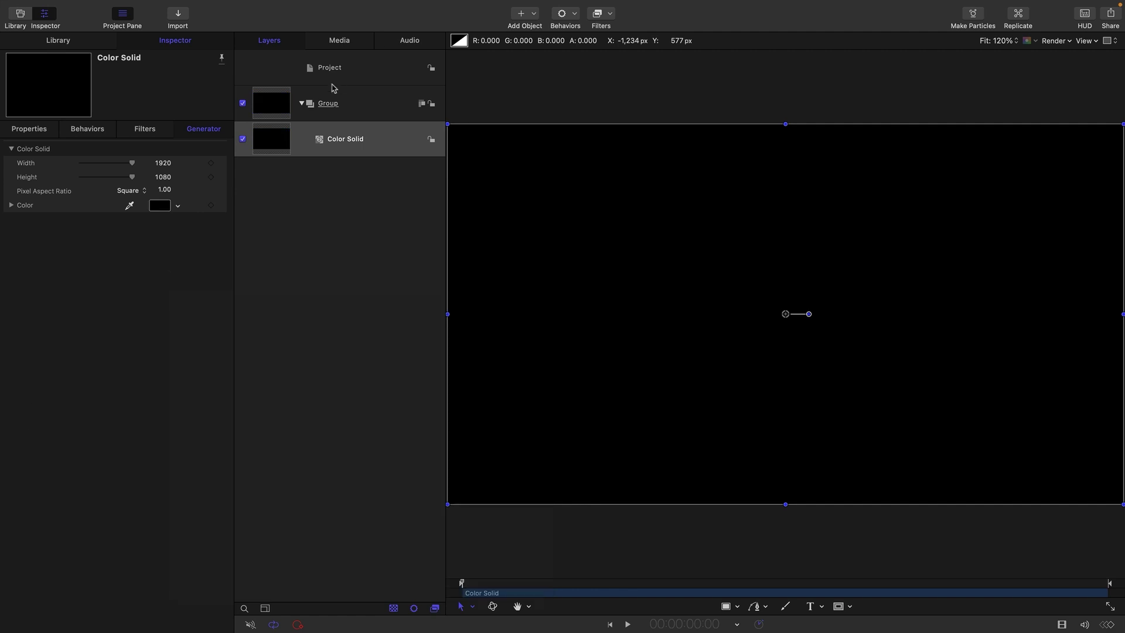
Create a new Group 1 and add a Gradient generator into it
{"action": "left_click", "coordinate": [302, 103]}
{"action": "left_click", "coordinate": [329, 67]}
{"action": "left_click", "coordinate": [161, 7]}
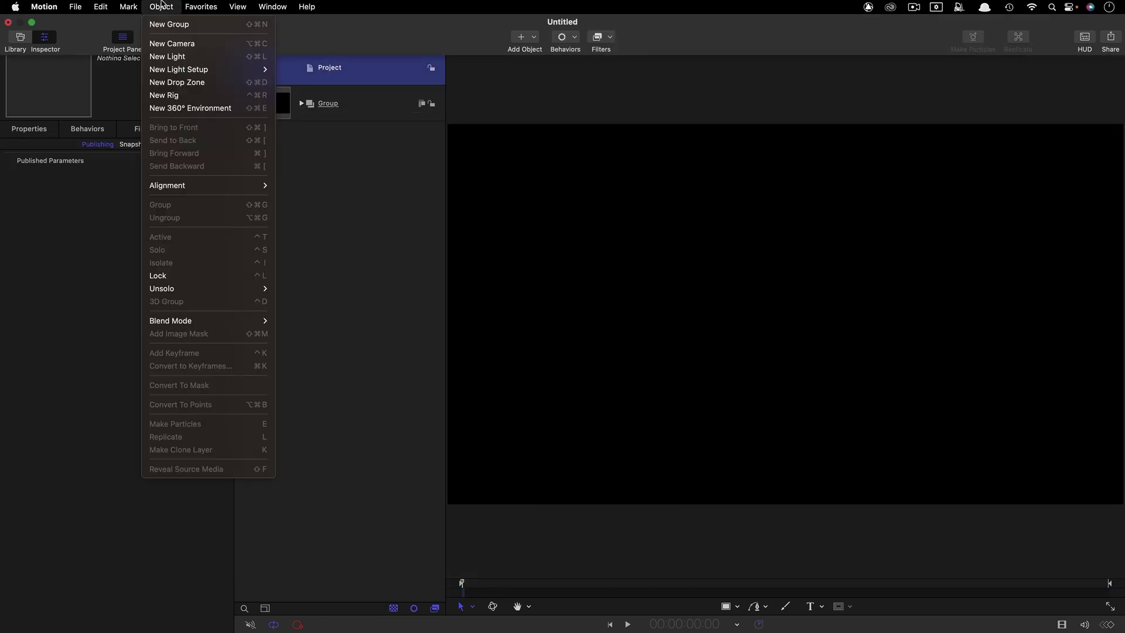
{"action": "left_click", "coordinate": [169, 24]}
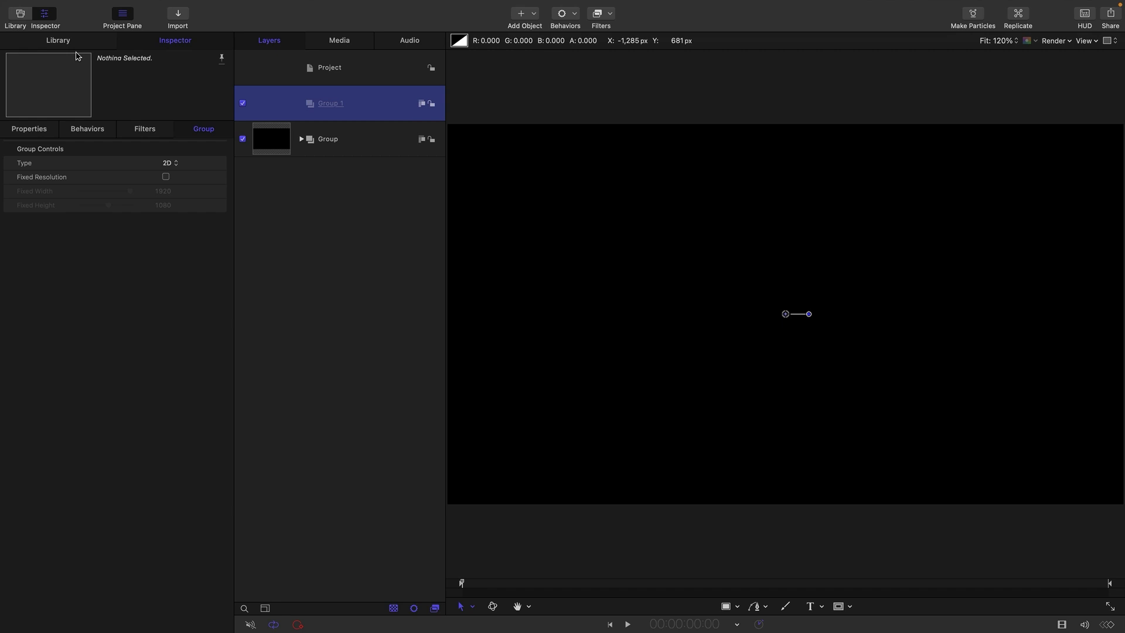
{"action": "left_click", "coordinate": [62, 42]}
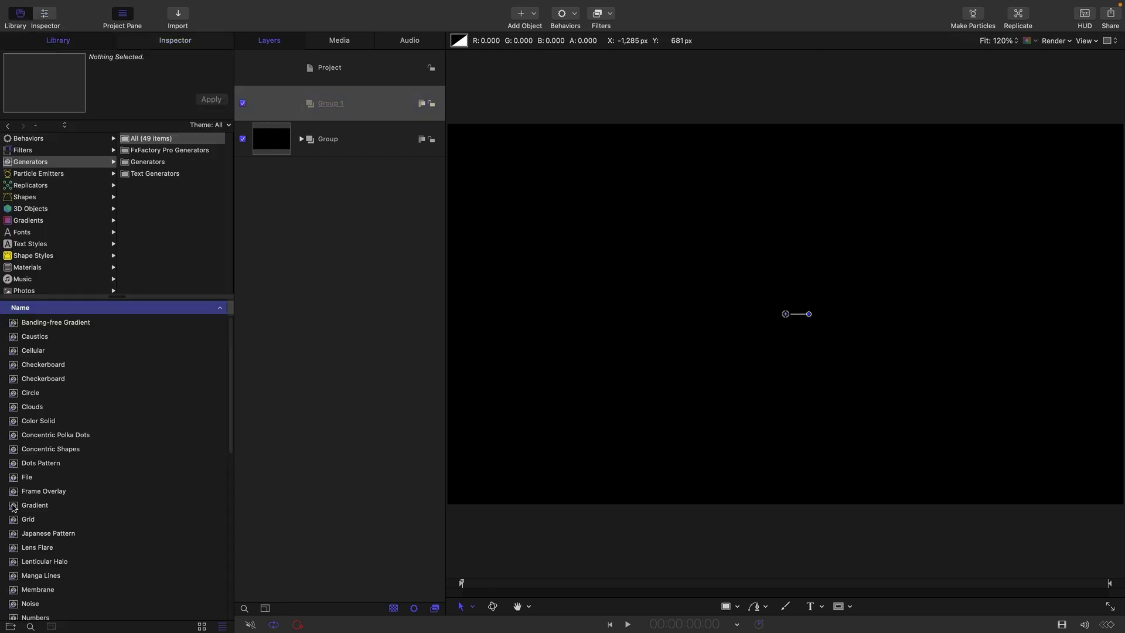
{"action": "left_click_drag", "start_coordinate": [13, 509], "coordinate": [337, 106]}
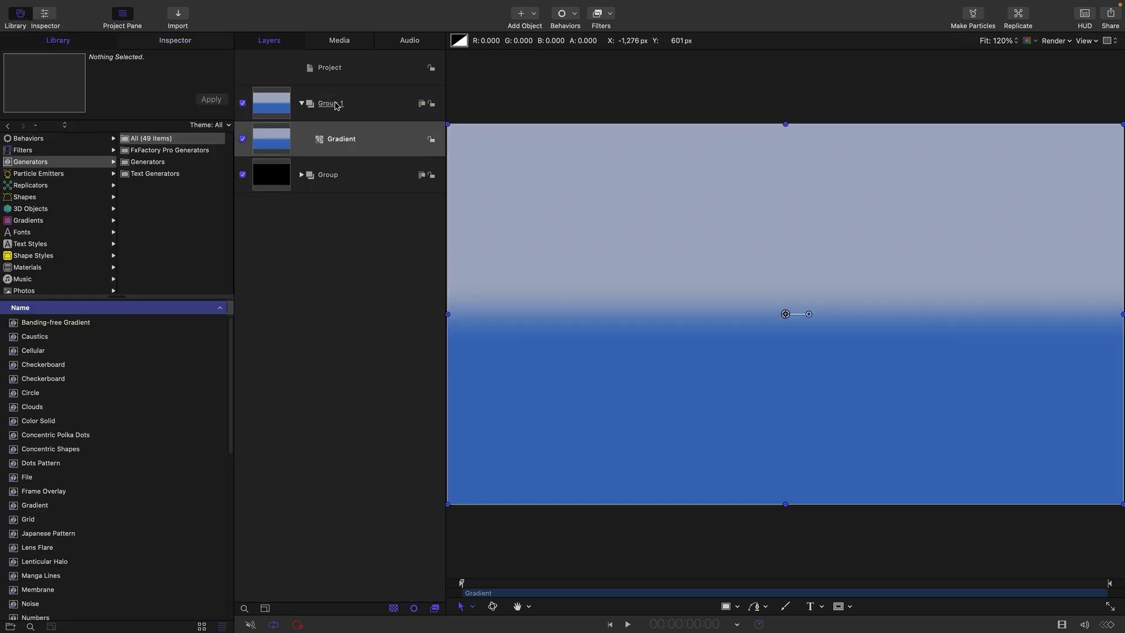
Apply the Grayscale gradient preset with Start Y 540 and End Y -540
{"action": "left_click", "coordinate": [174, 41]}
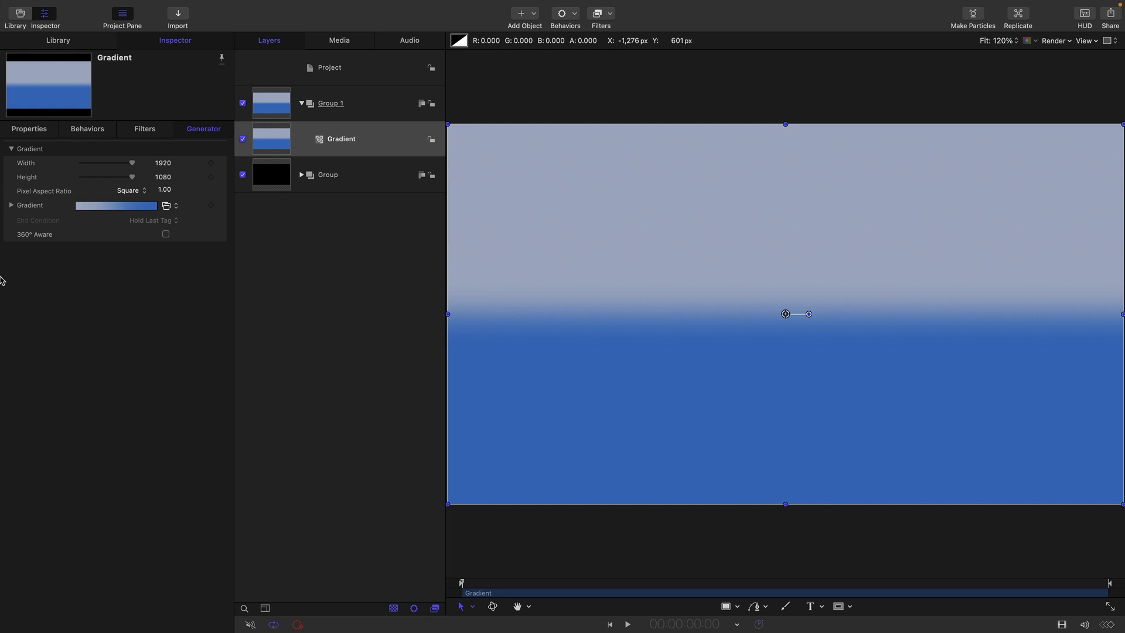
{"action": "left_click", "coordinate": [11, 206]}
{"action": "left_click", "coordinate": [171, 205]}
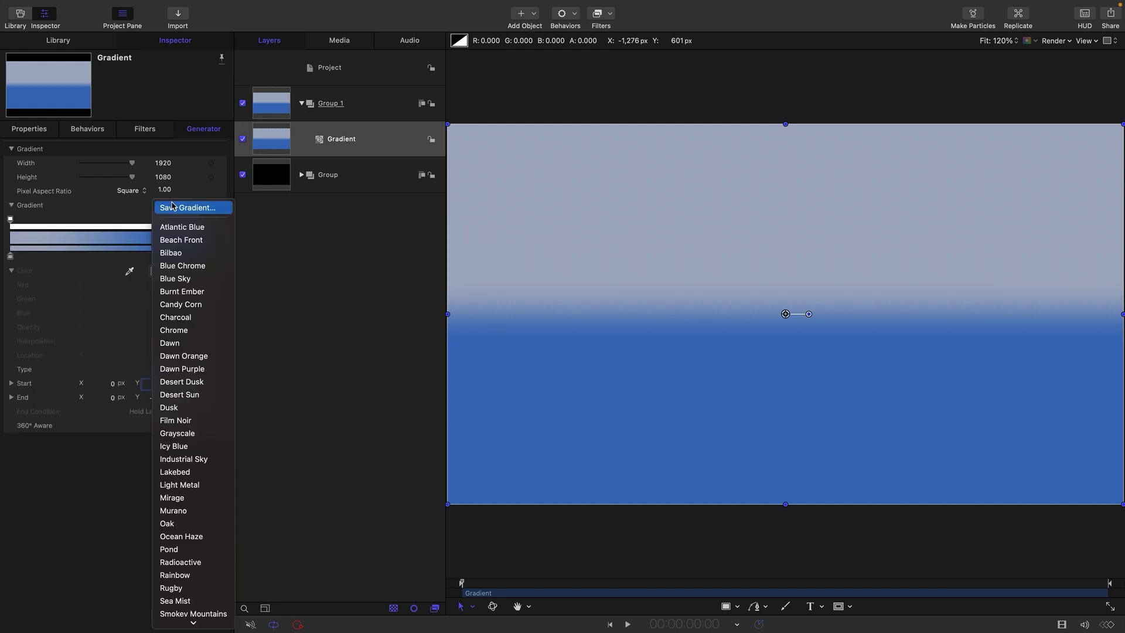
{"action": "left_click", "coordinate": [183, 436]}
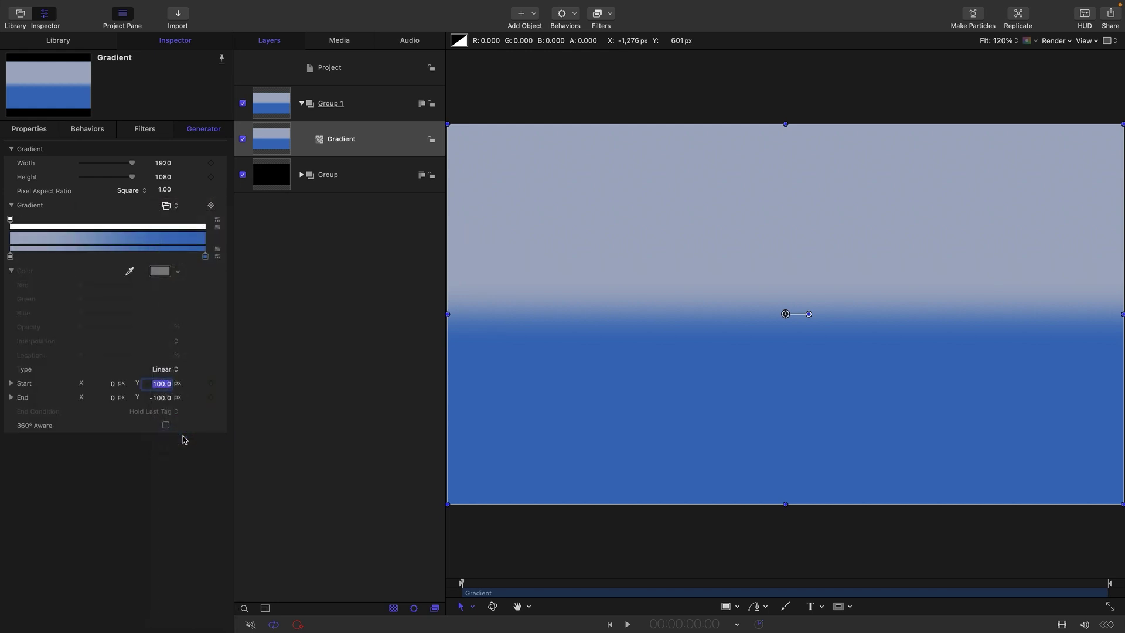
{"action": "type", "text": "540"}
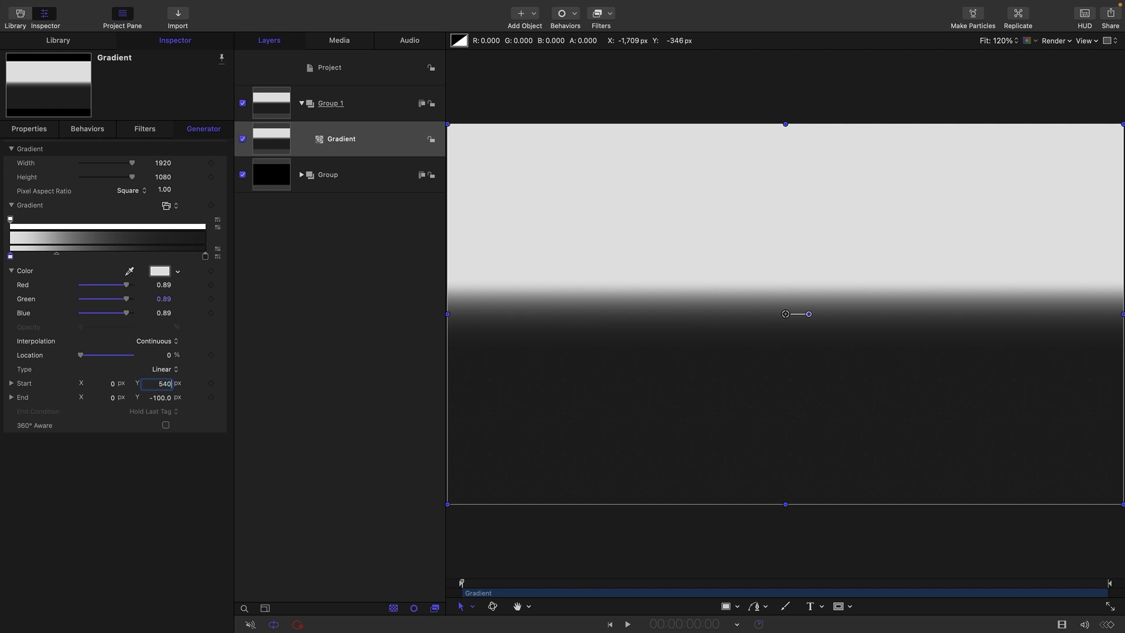
{"action": "key", "text": "Tab"}
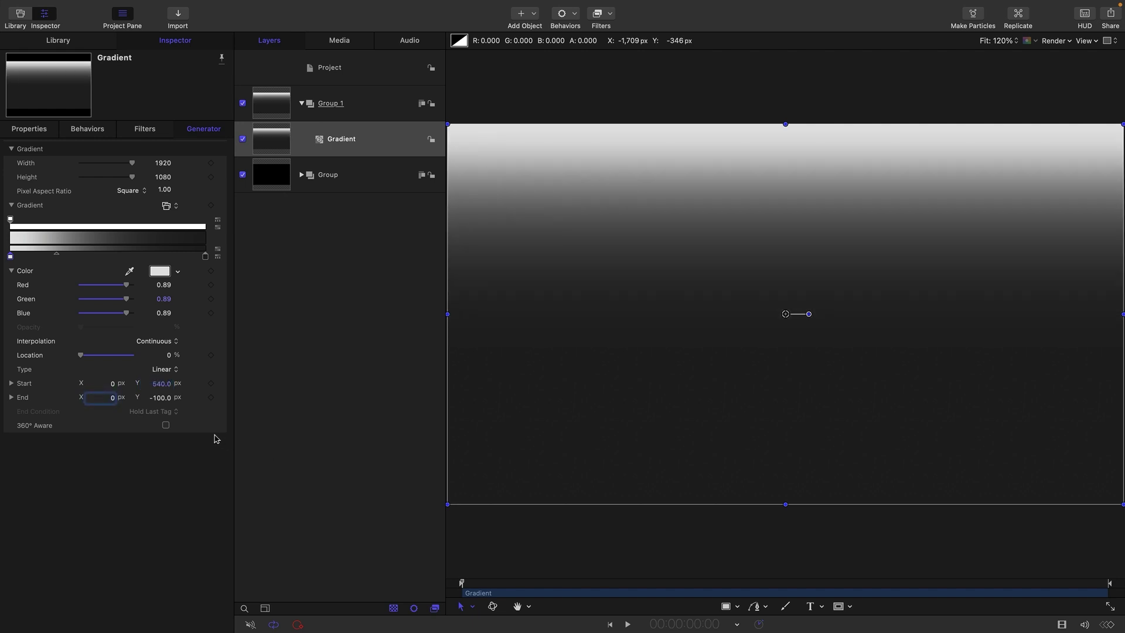
{"action": "left_click", "coordinate": [168, 403]}
{"action": "type", "text": "-540"}
{"action": "key", "text": "Return"}
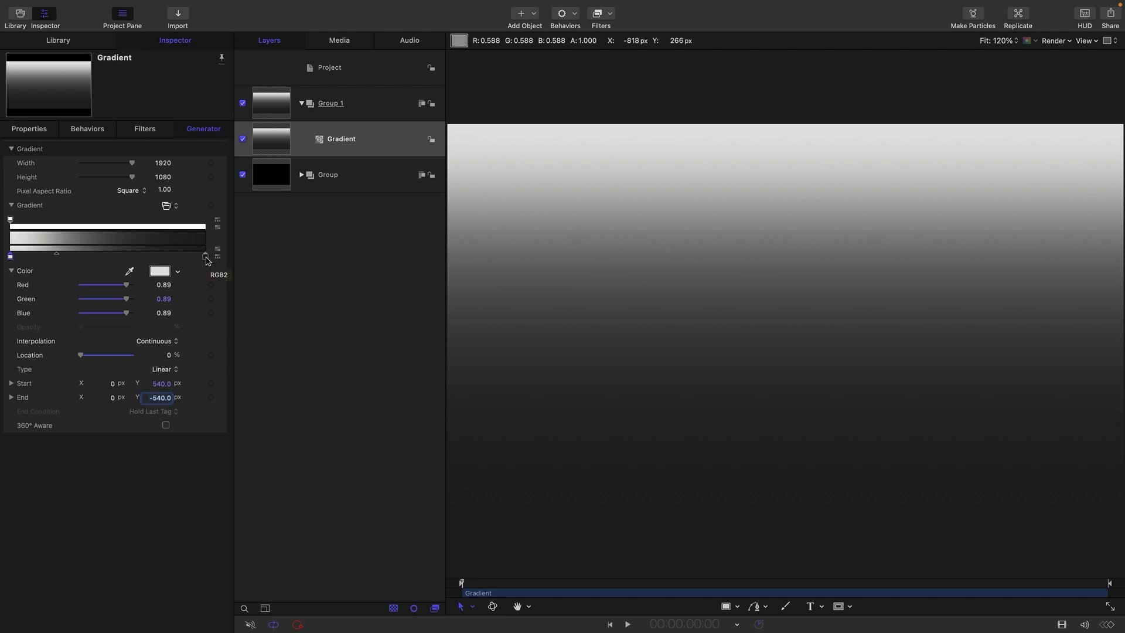
Add a dark colour stop about a quarter along and move the white stop past it
{"action": "left_click_drag", "start_coordinate": [206, 259], "coordinate": [56, 266]}
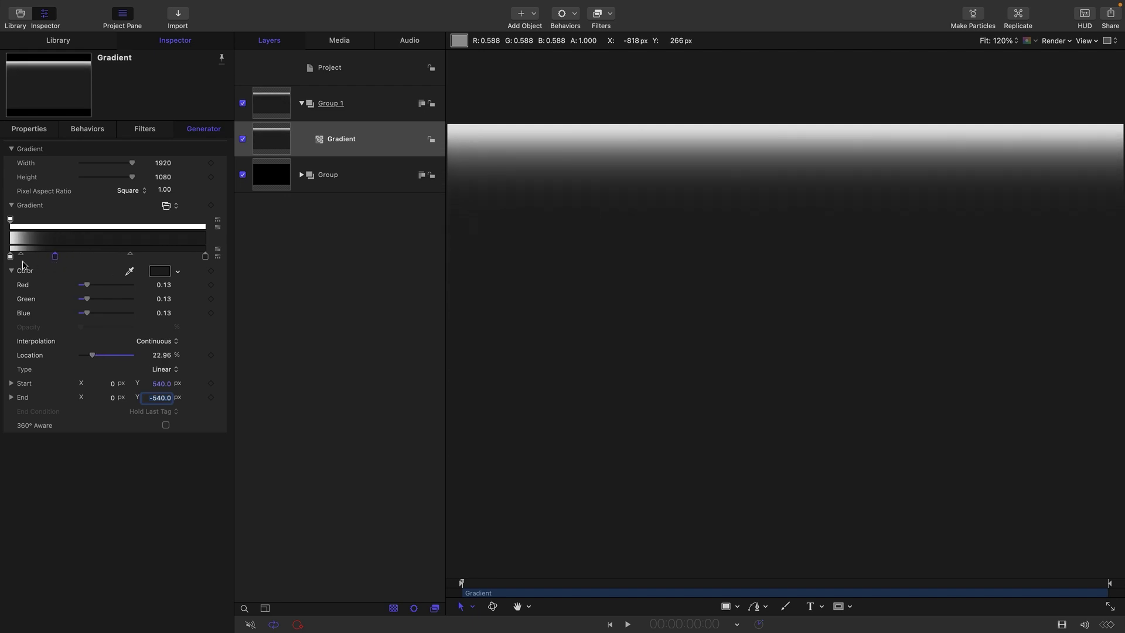
{"action": "left_click_drag", "start_coordinate": [10, 259], "coordinate": [59, 261]}
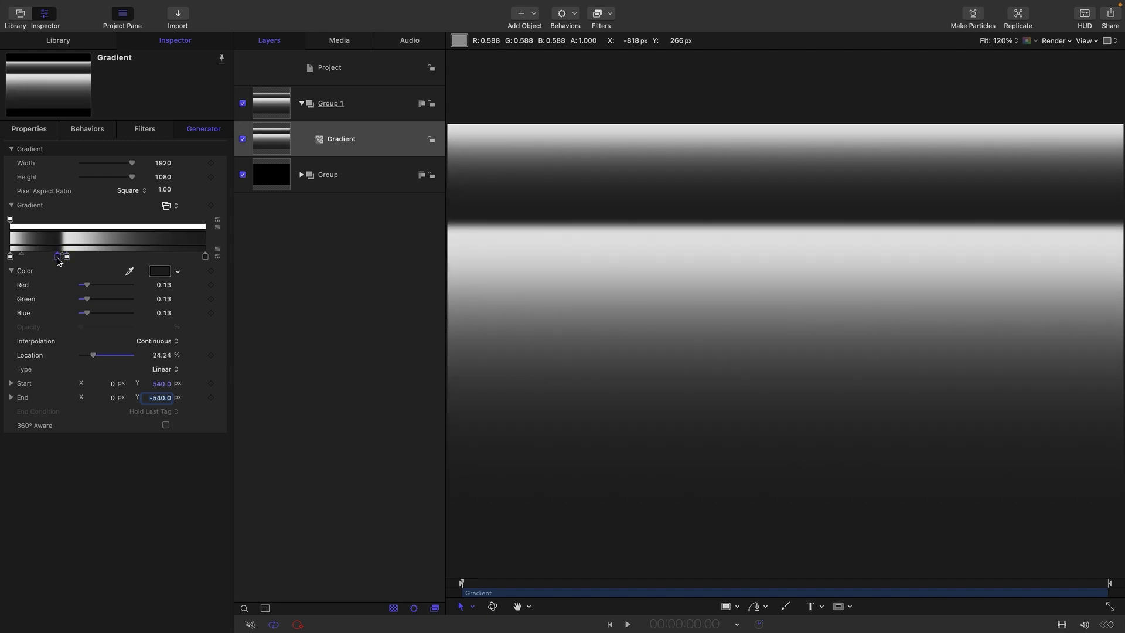
{"action": "left_click", "coordinate": [607, 308]}
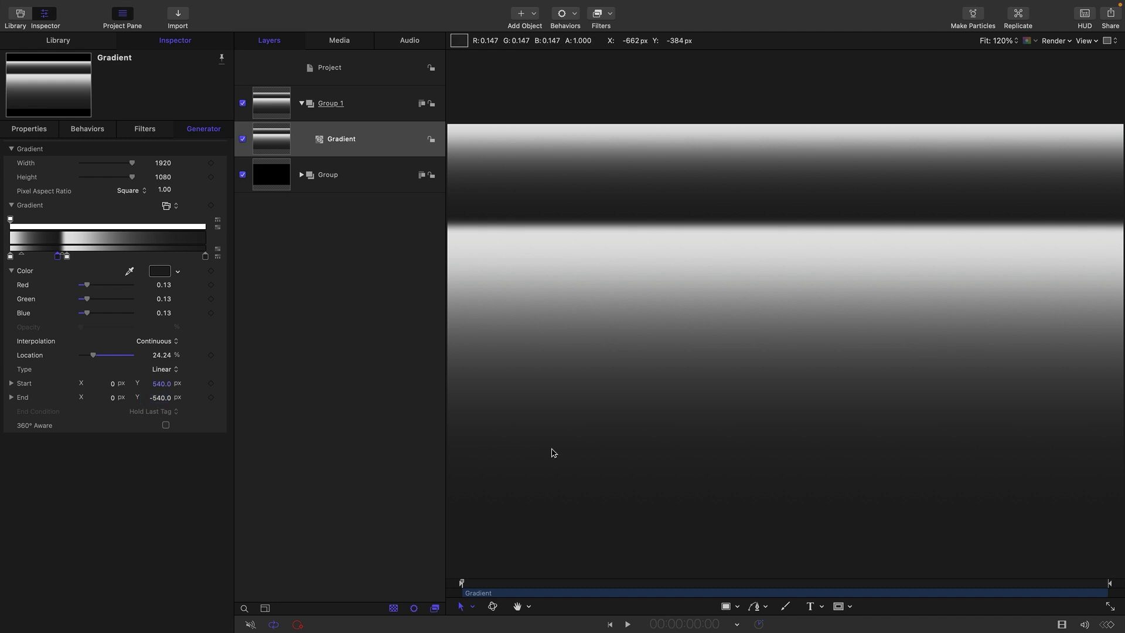
Apply a Polar distortion filter to Group 1 and move the playhead to 00:00:08:01
{"action": "left_click", "coordinate": [279, 107]}
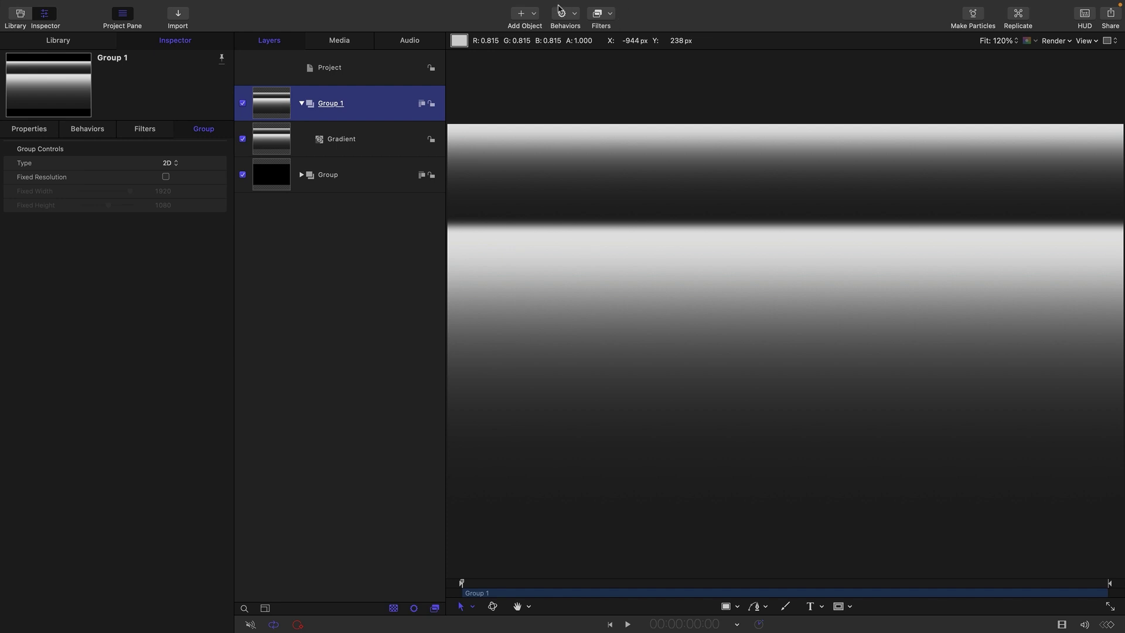
{"action": "left_click", "coordinate": [609, 13]}
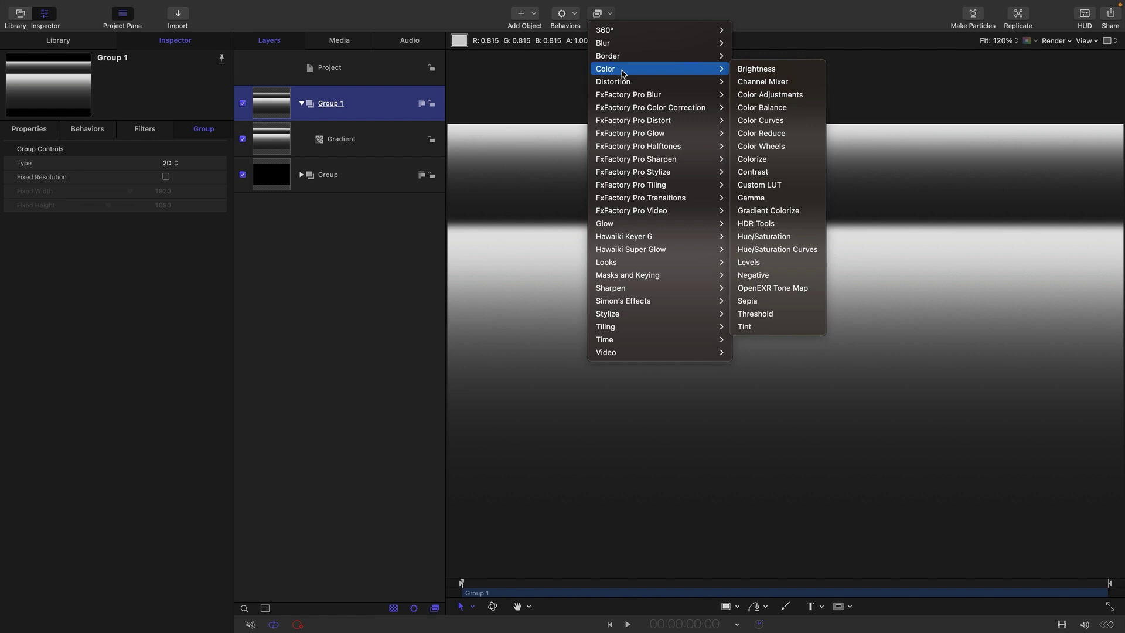
{"action": "mouse_move", "coordinate": [622, 80]}
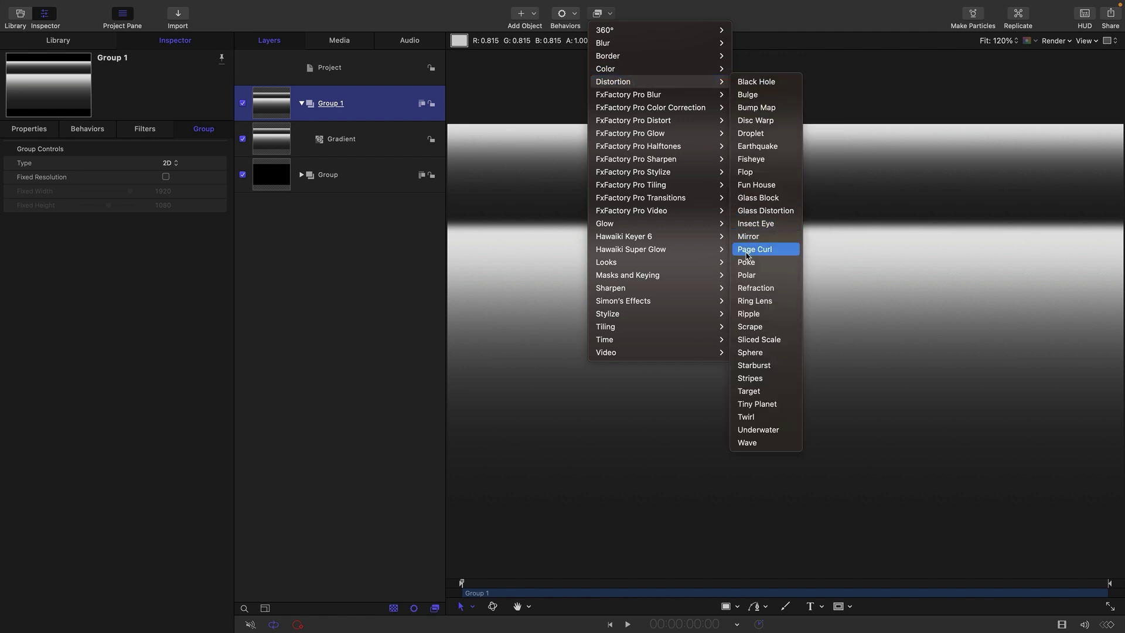
{"action": "left_click", "coordinate": [753, 275]}
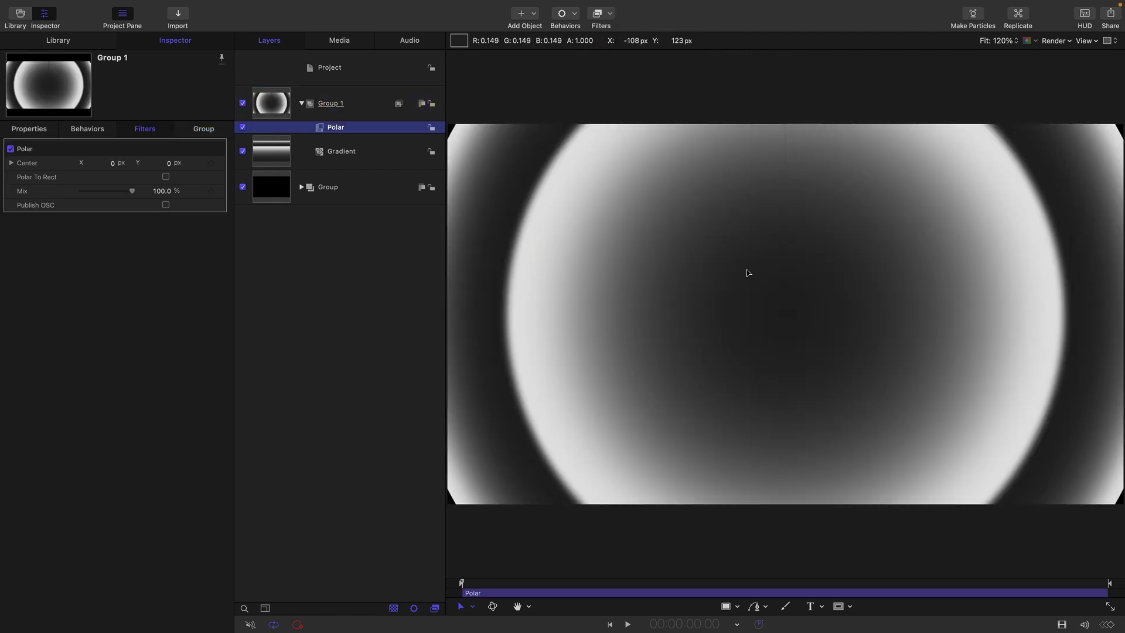
{"action": "left_click_drag", "start_coordinate": [671, 583], "coordinate": [635, 584]}
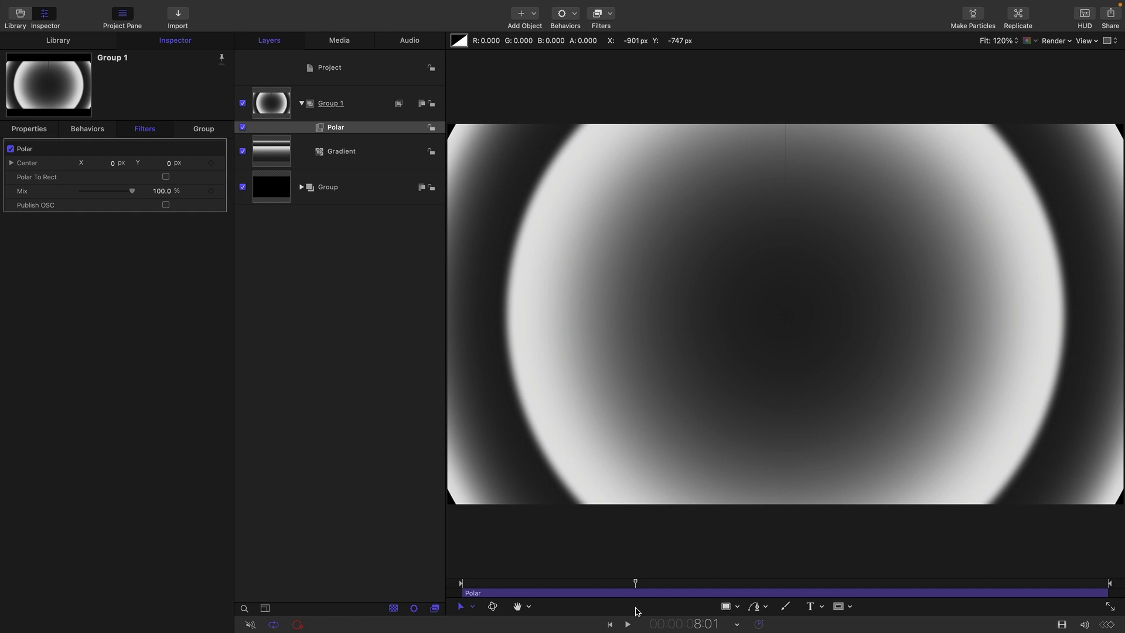
Add a Tile filter to the Gradient at Stretch 0.1 and Scale 6.0, then flip the gradient
{"action": "left_click", "coordinate": [270, 153]}
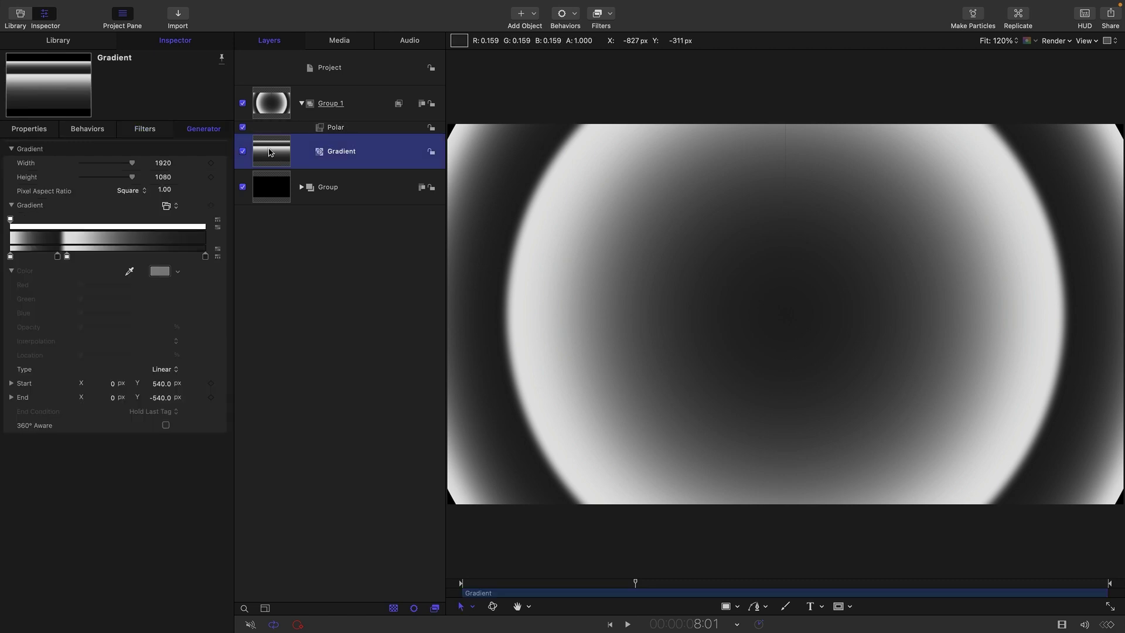
{"action": "left_click", "coordinate": [611, 14]}
{"action": "mouse_move", "coordinate": [635, 326]}
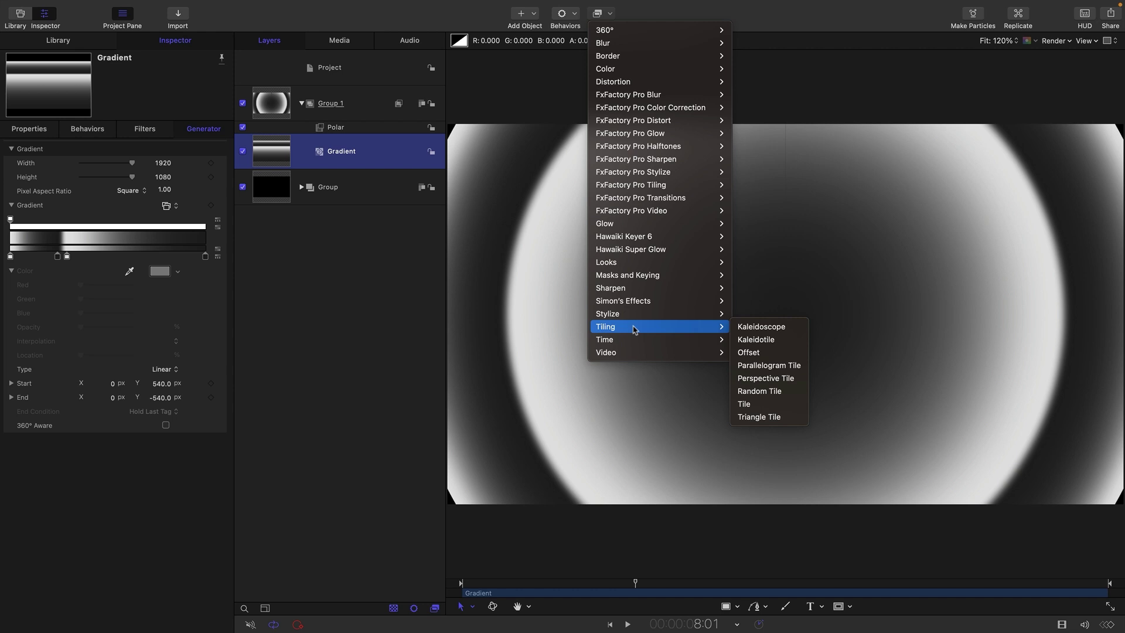
{"action": "left_click", "coordinate": [755, 404]}
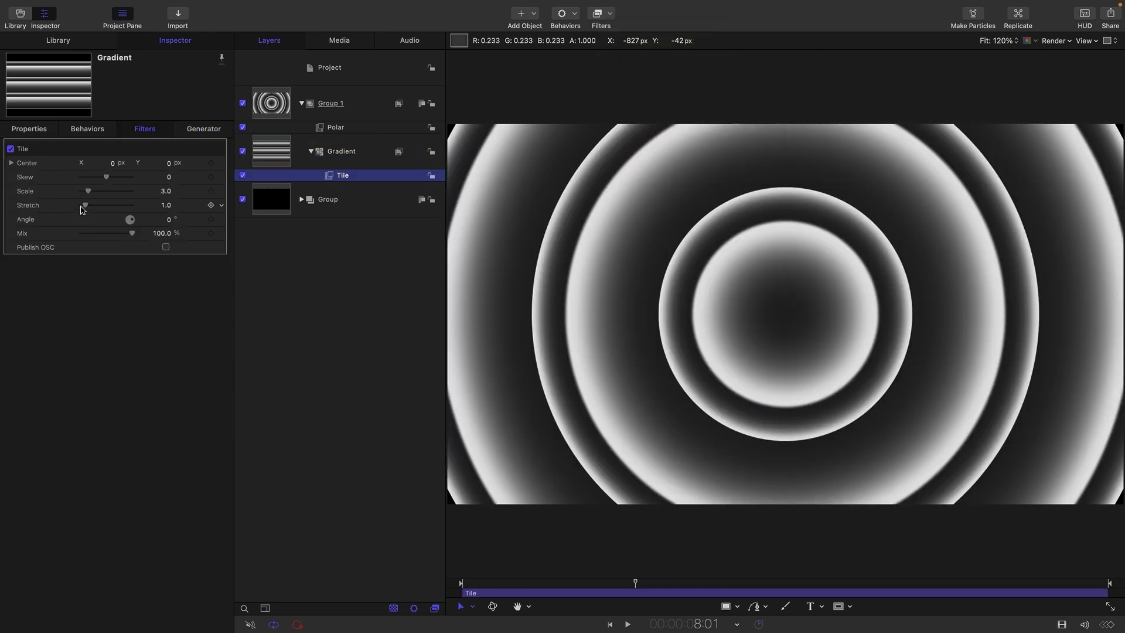
{"action": "left_click_drag", "start_coordinate": [86, 209], "coordinate": [74, 211]}
{"action": "left_click", "coordinate": [165, 191]}
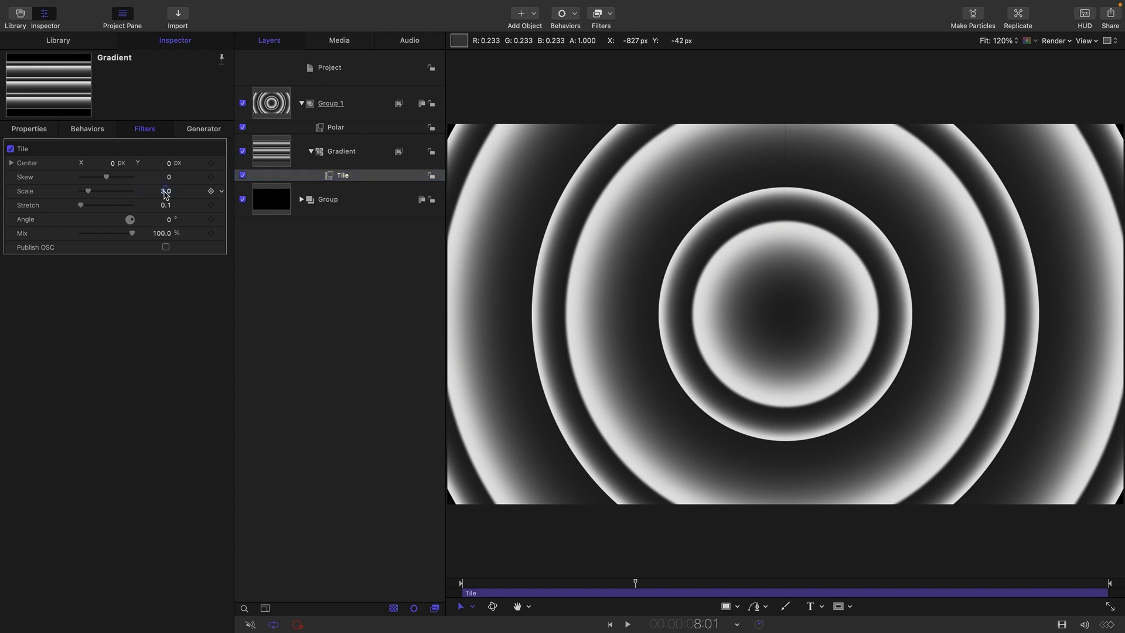
{"action": "type", "text": "6"}
{"action": "key", "text": "Return"}
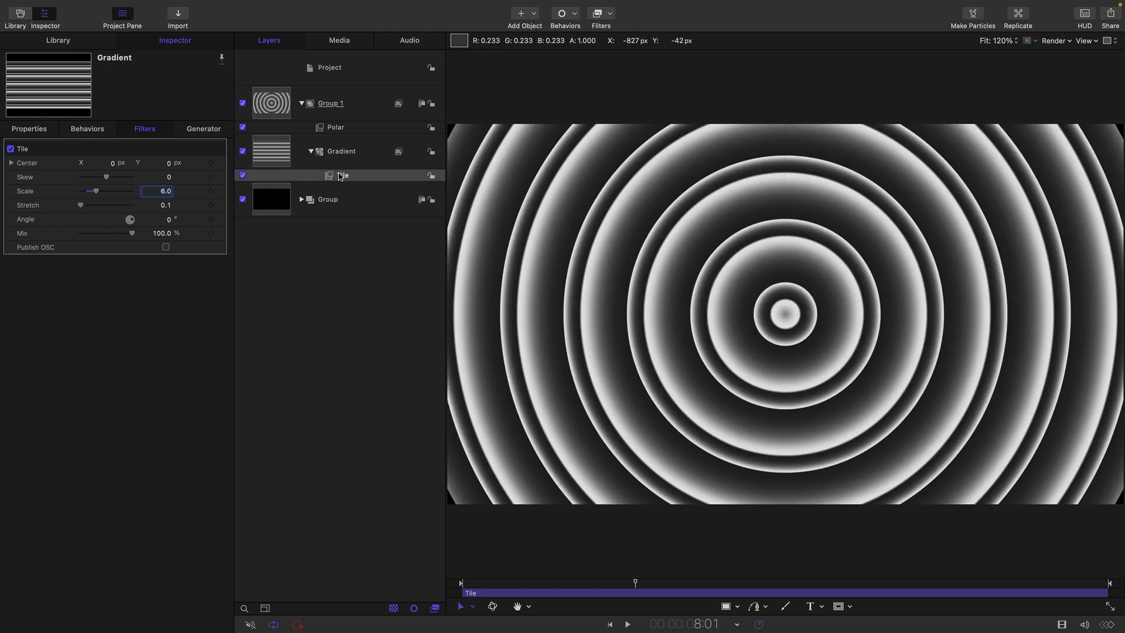
{"action": "left_click", "coordinate": [270, 149]}
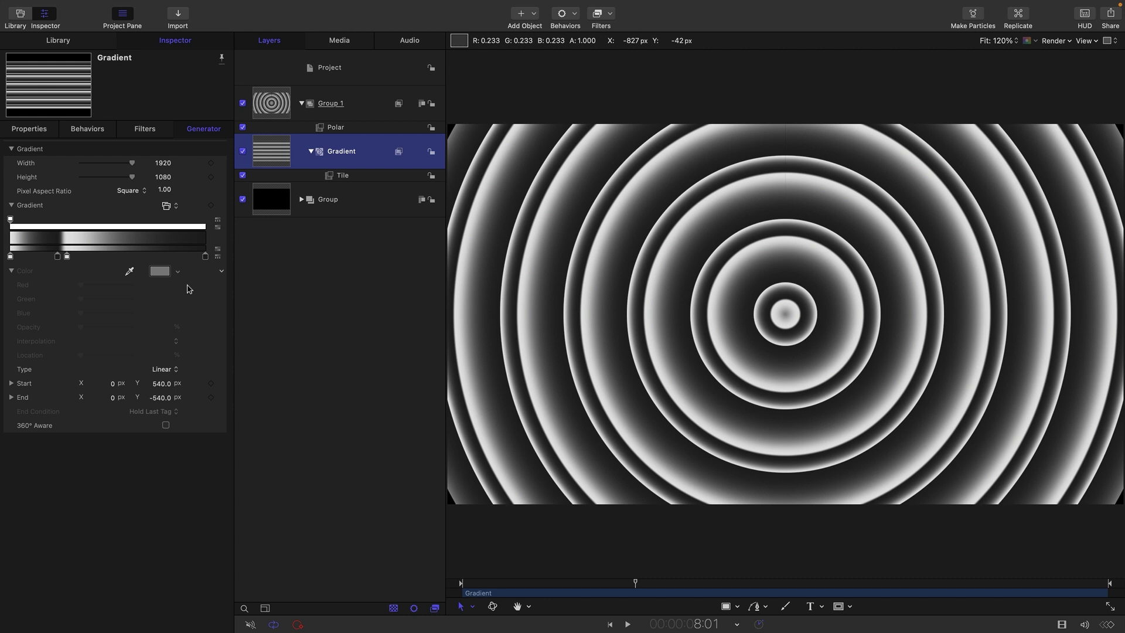
{"action": "left_click", "coordinate": [218, 251]}
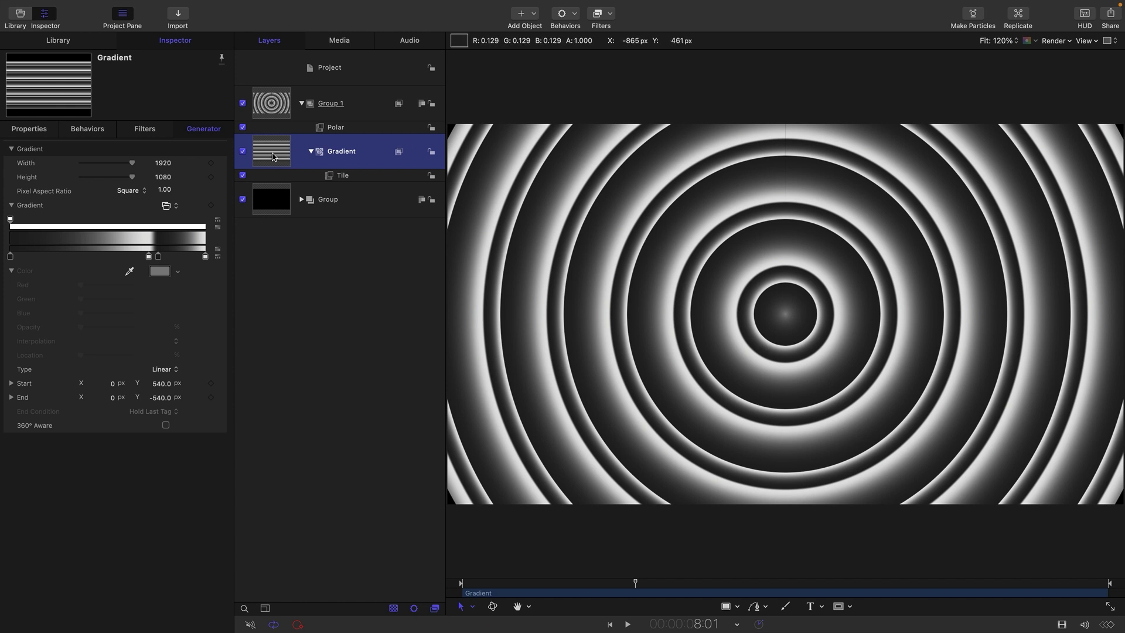
Add an Offset filter and animate its Vertical Offset with a Ramp ending at 200
{"action": "left_click", "coordinate": [610, 14]}
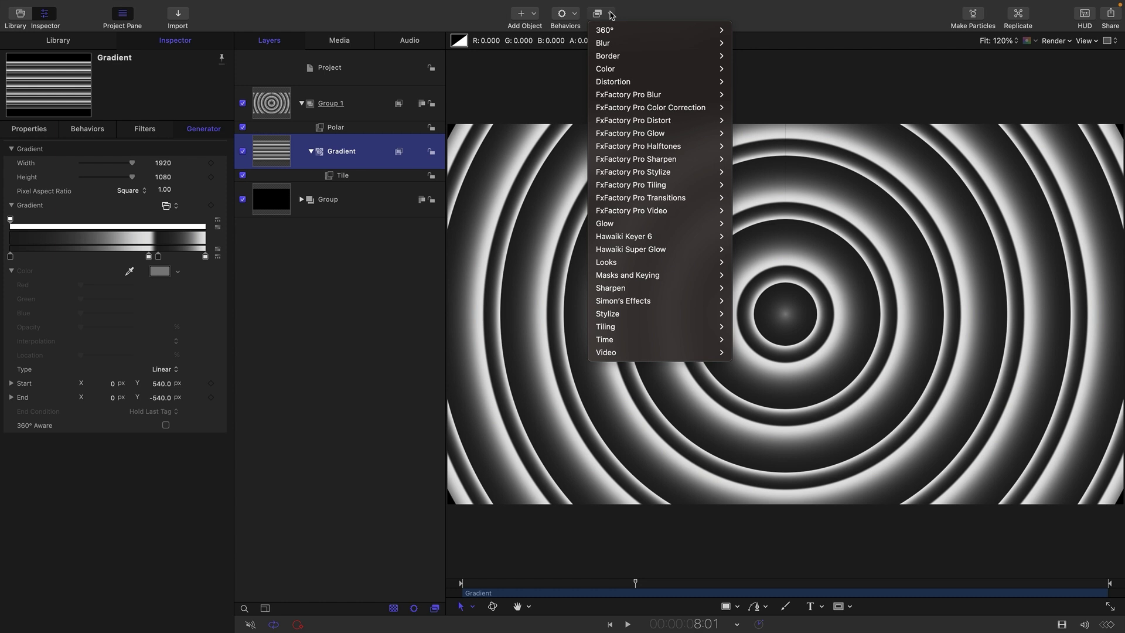
{"action": "mouse_move", "coordinate": [653, 327]}
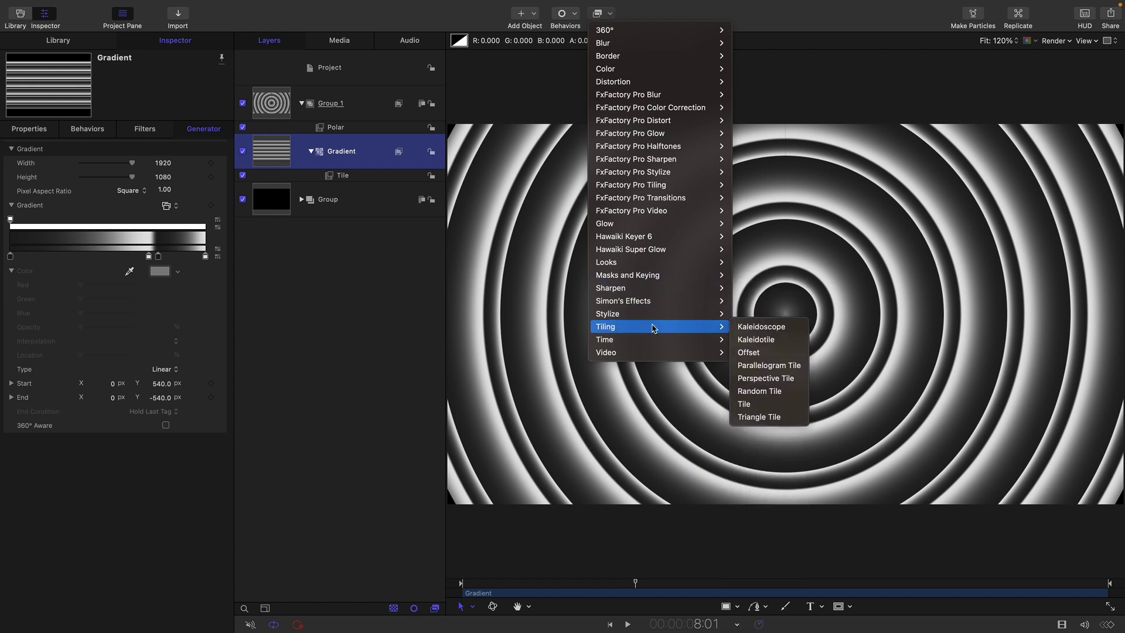
{"action": "left_click", "coordinate": [802, 355]}
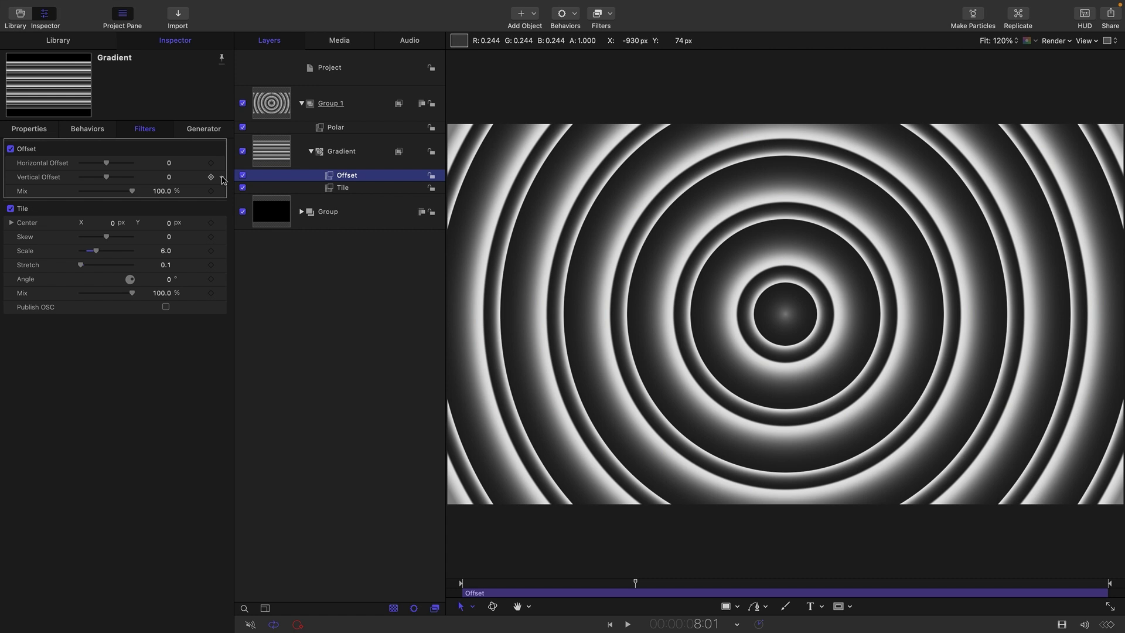
{"action": "left_click", "coordinate": [221, 179]}
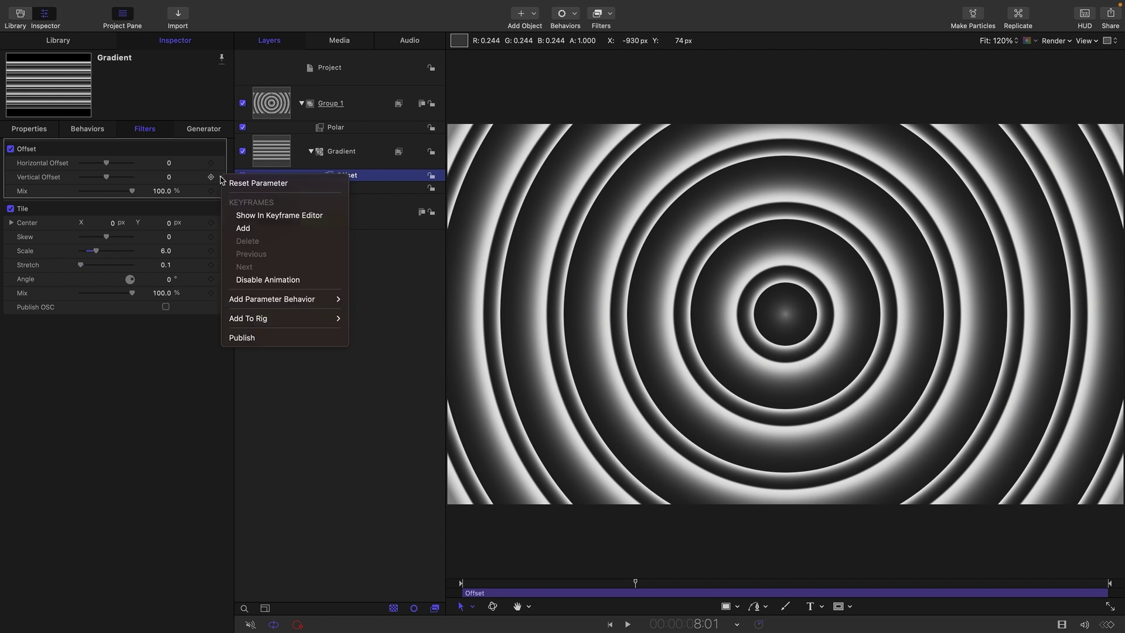
{"action": "mouse_move", "coordinate": [261, 299]}
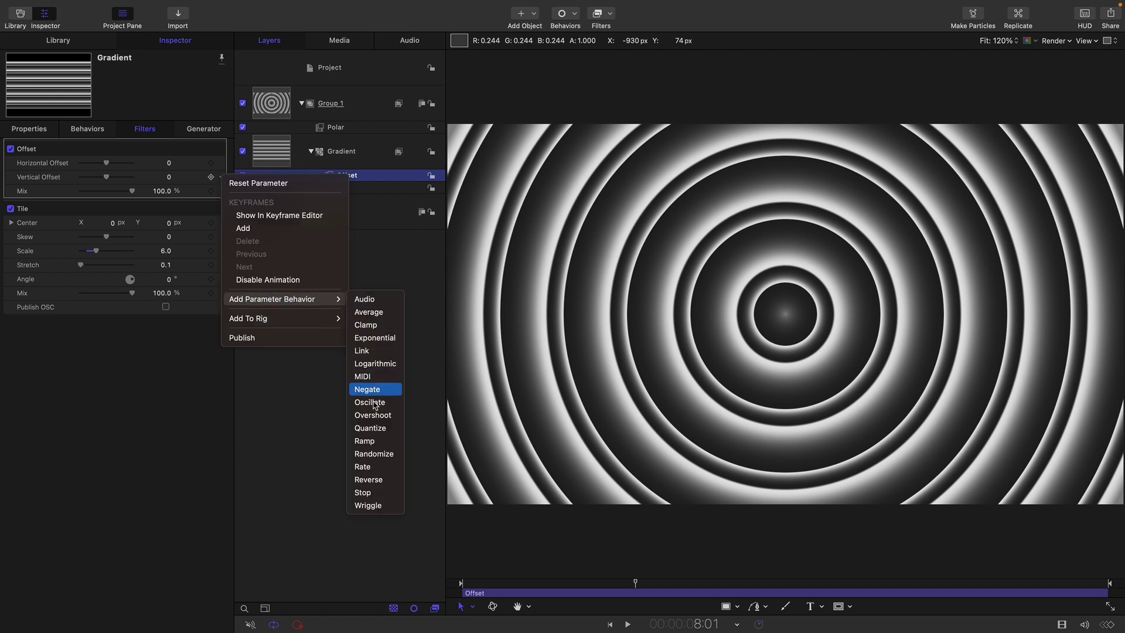
{"action": "left_click", "coordinate": [378, 446]}
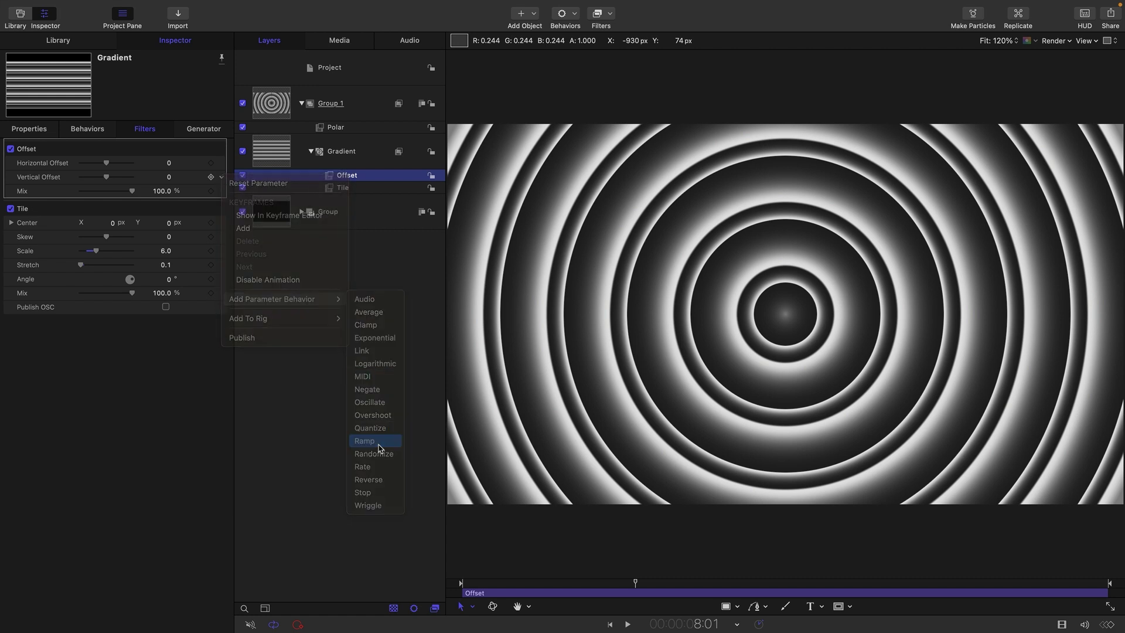
{"action": "left_click", "coordinate": [169, 177]}
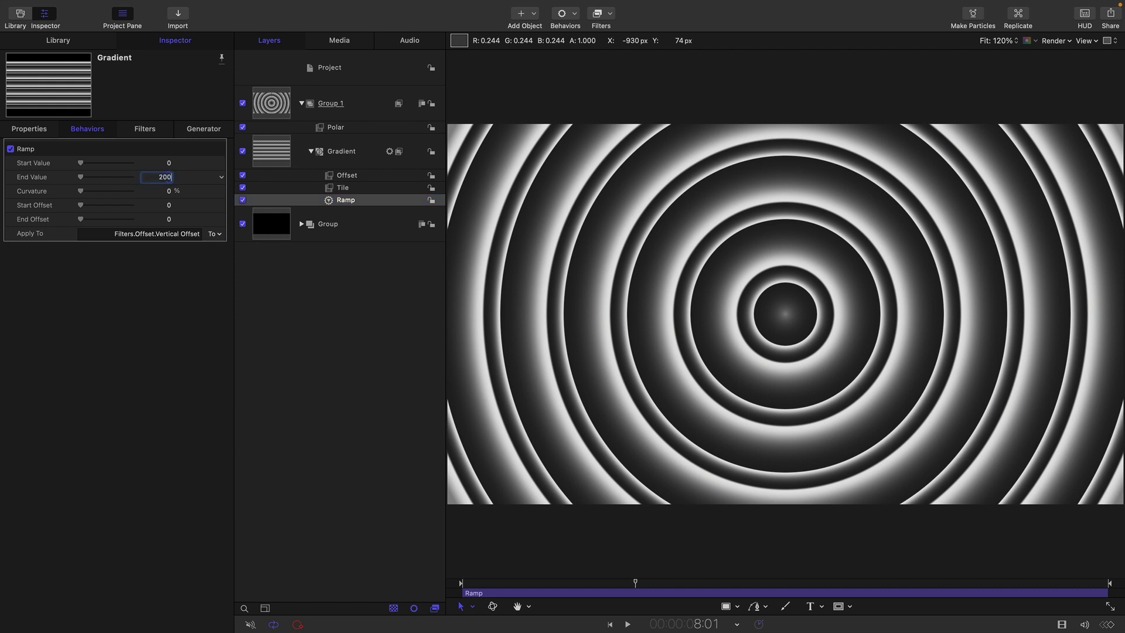
{"action": "key", "text": "Return"}
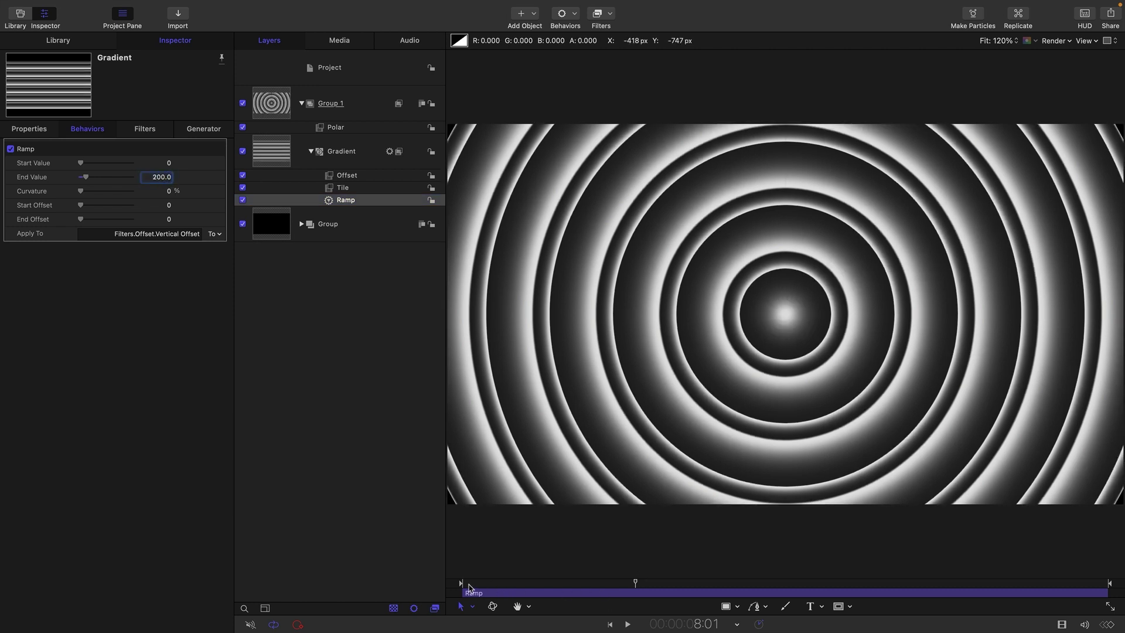
Play the animation from the start to preview the moving rings, then select the Gradient
{"action": "key", "text": "Home"}
{"action": "key", "text": "space"}
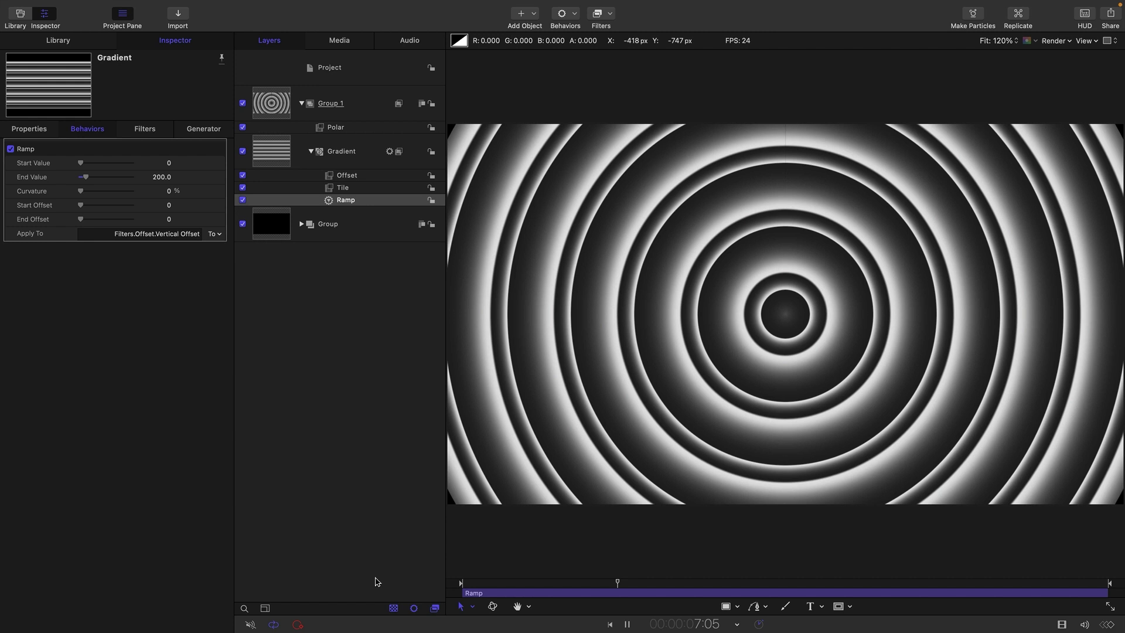
{"action": "left_click", "coordinate": [269, 152]}
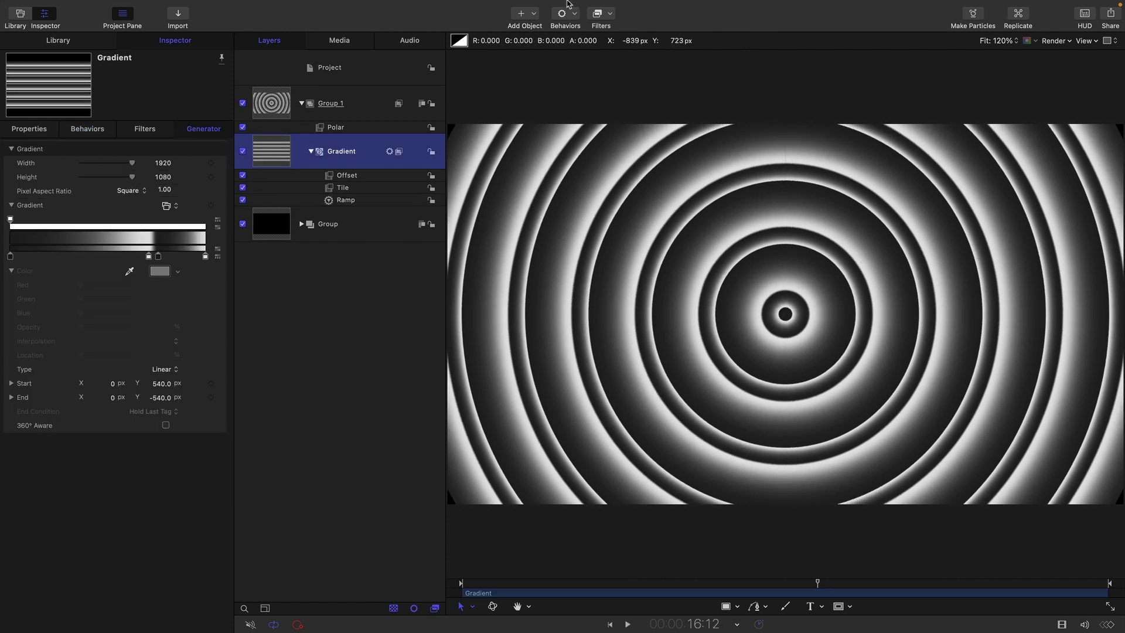
Add a Hatched Screen filter to the gradient with Scale 100
{"action": "left_click", "coordinate": [610, 14]}
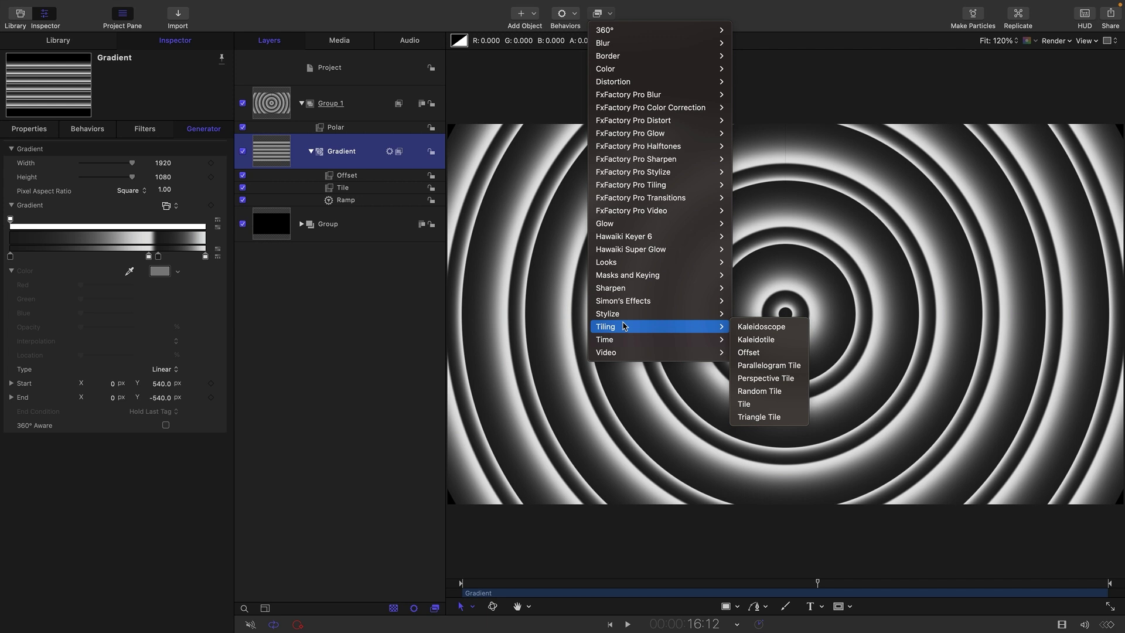
{"action": "mouse_move", "coordinate": [621, 317]}
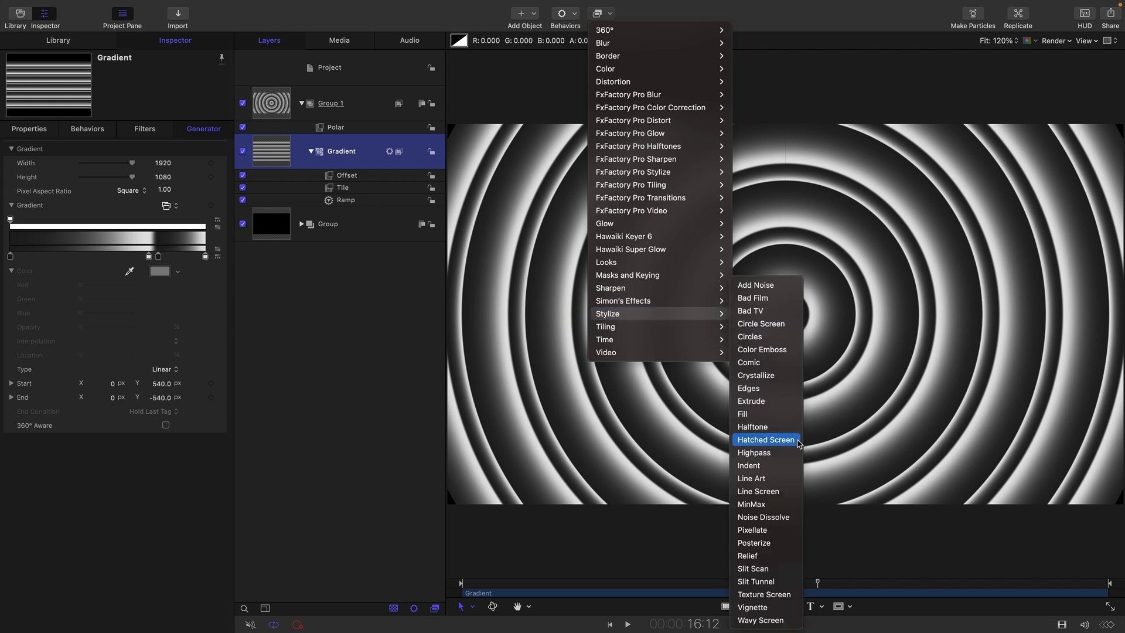
{"action": "left_click", "coordinate": [766, 439]}
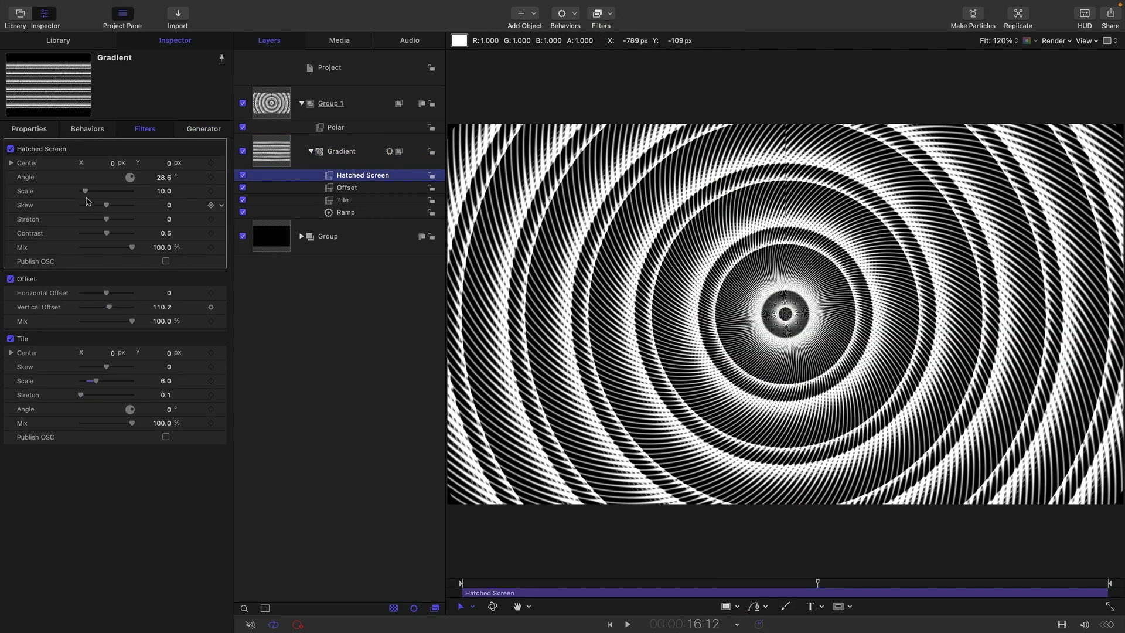
{"action": "left_click", "coordinate": [161, 193]}
{"action": "type", "text": "100"}
{"action": "key", "text": "Return"}
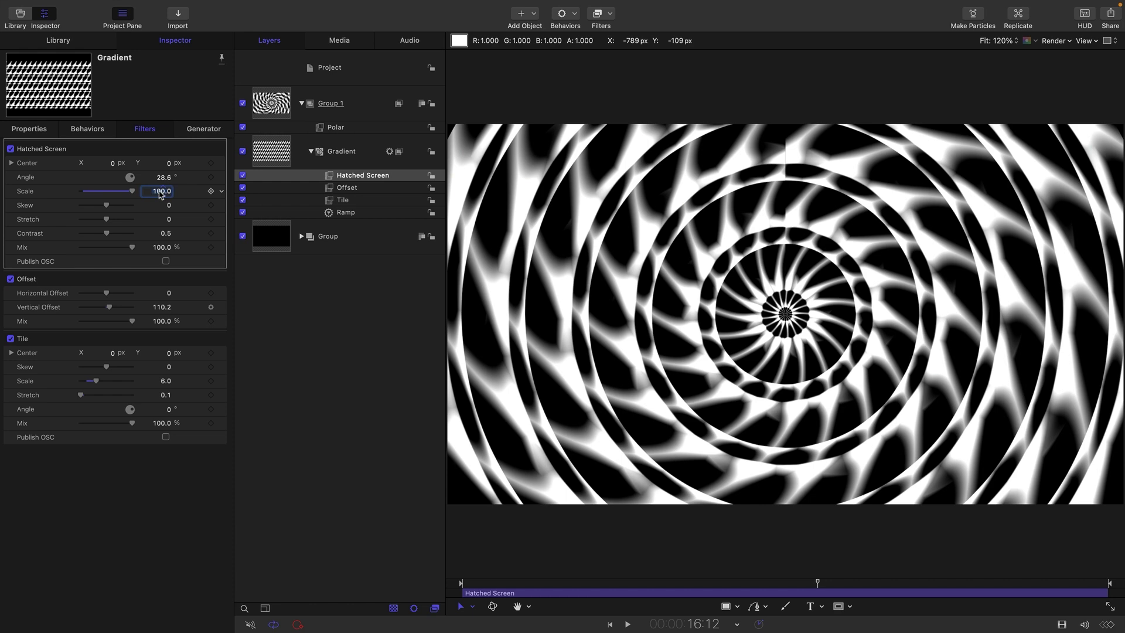
Preview the pattern in playback and move Hatched Screen below the Tile filter
{"action": "key", "text": "space"}
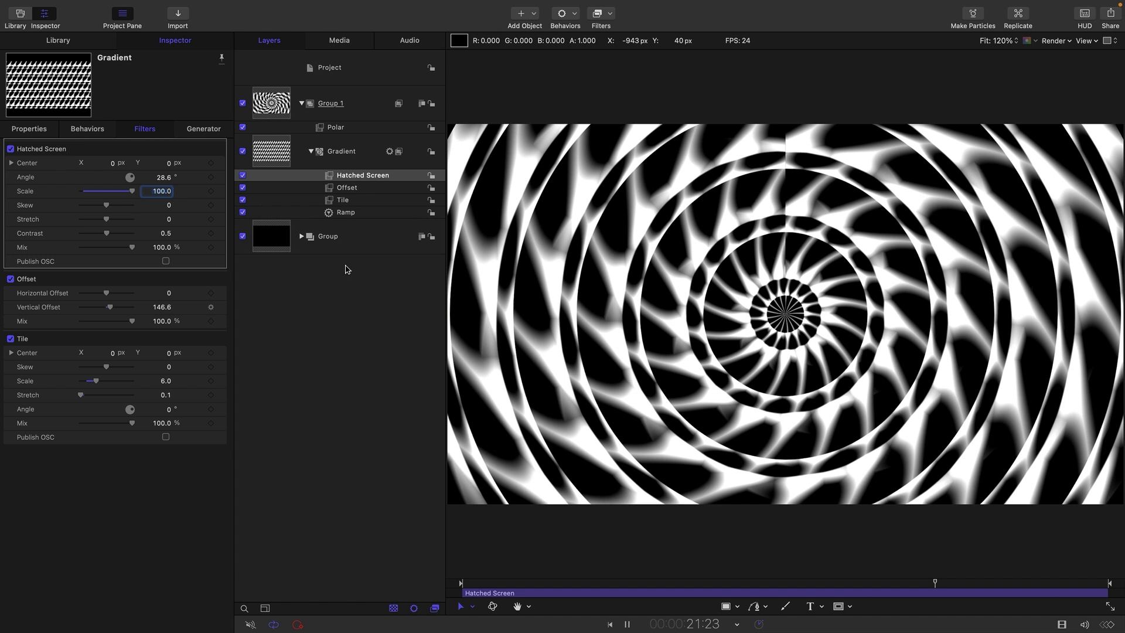
{"action": "key", "text": "space"}
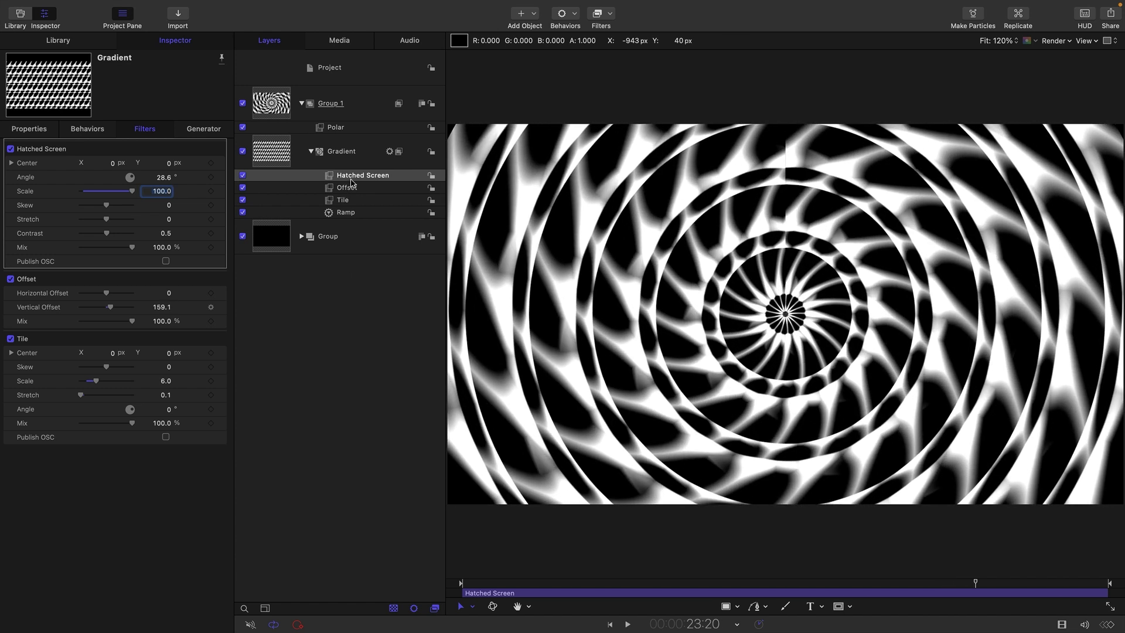
{"action": "key", "text": "super+bracketleft"}
{"action": "key", "text": "super+bracketleft"}
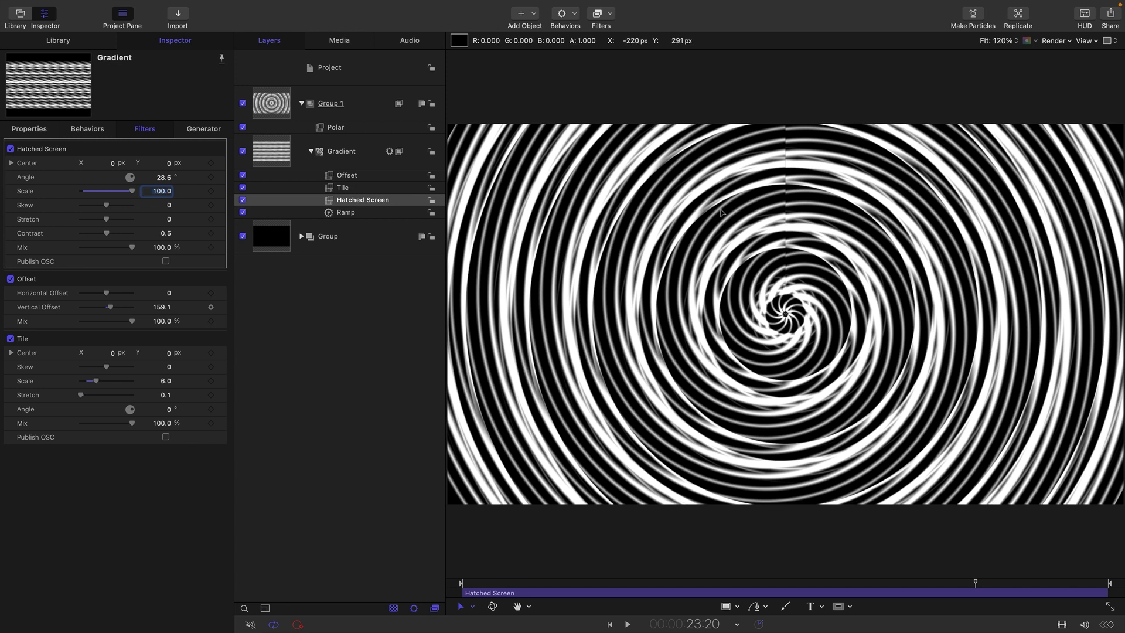
Add a Halftone filter to the gradient with Scale 80 and Mix 50%
{"action": "left_click", "coordinate": [611, 16]}
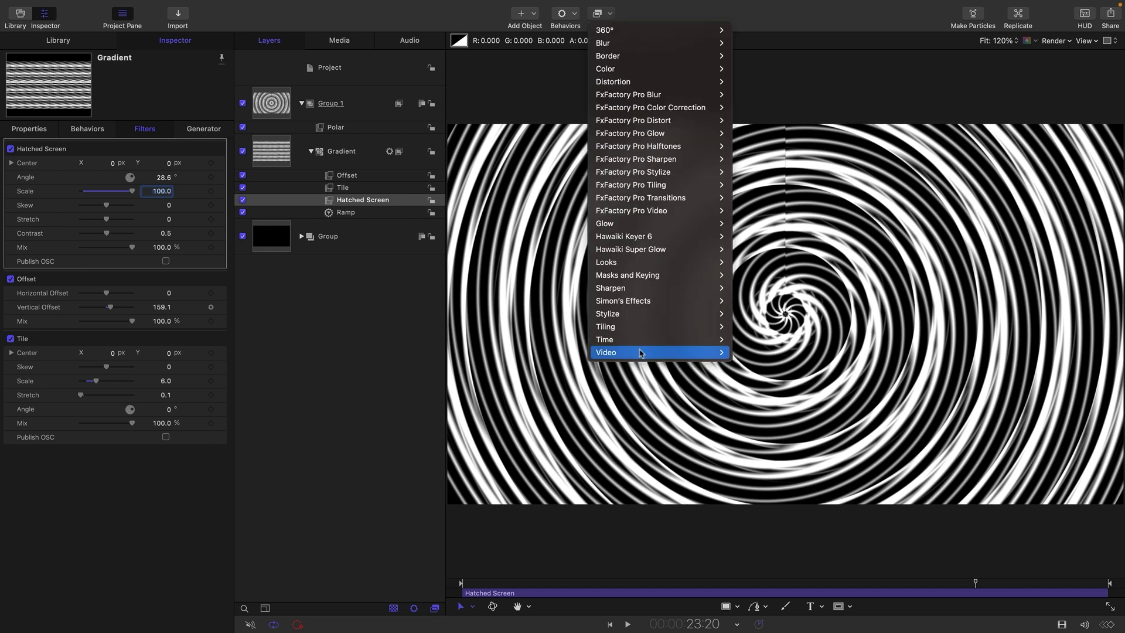
{"action": "mouse_move", "coordinate": [630, 321]}
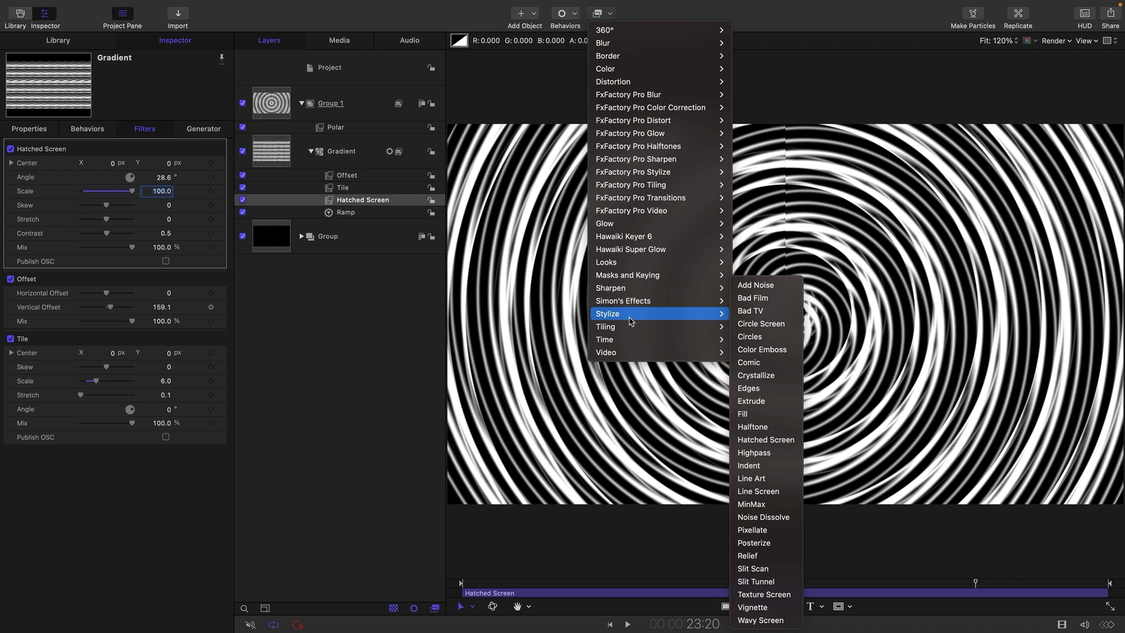
{"action": "left_click", "coordinate": [753, 426]}
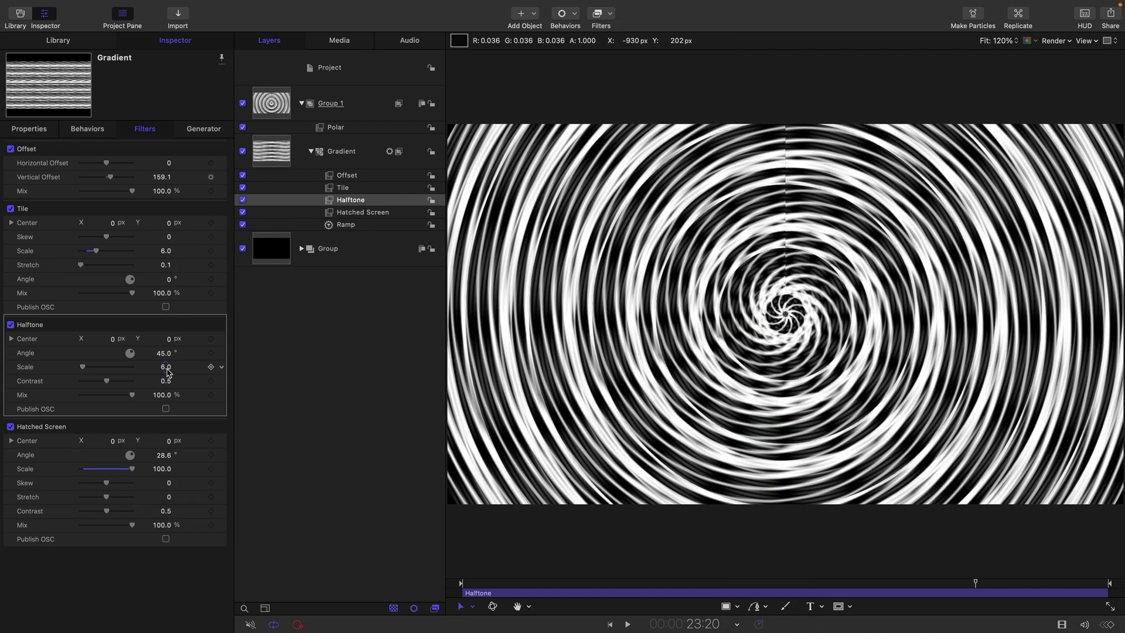
{"action": "left_click", "coordinate": [167, 367]}
{"action": "type", "text": "8"}
{"action": "key", "text": "Return"}
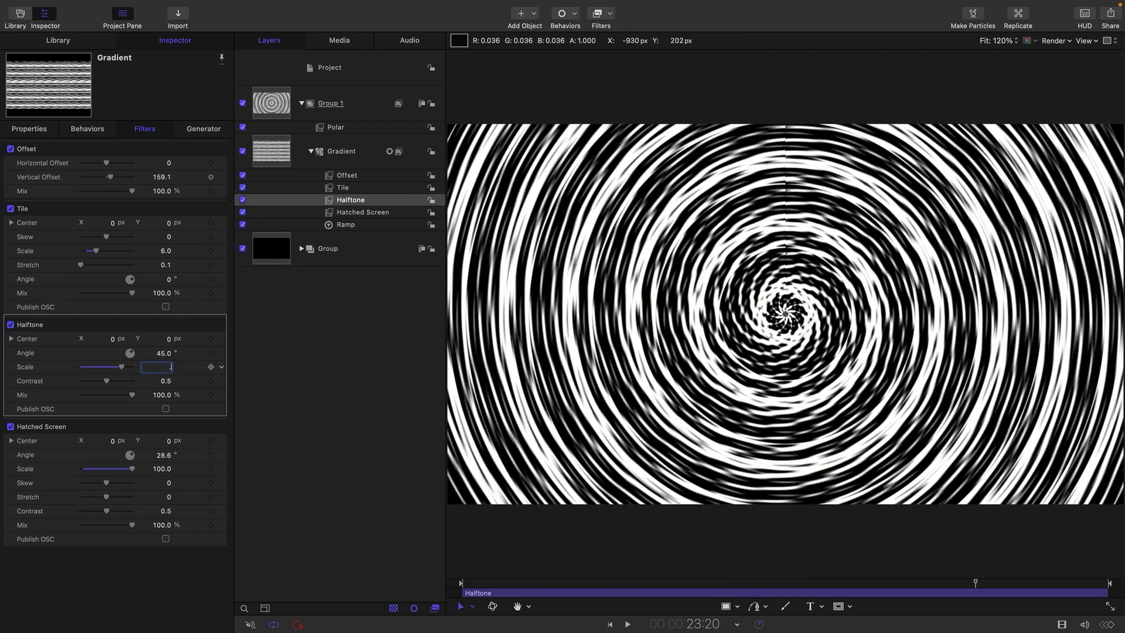
{"action": "key", "text": "Tab"}
{"action": "type", "text": "50"}
{"action": "key", "text": "Return"}
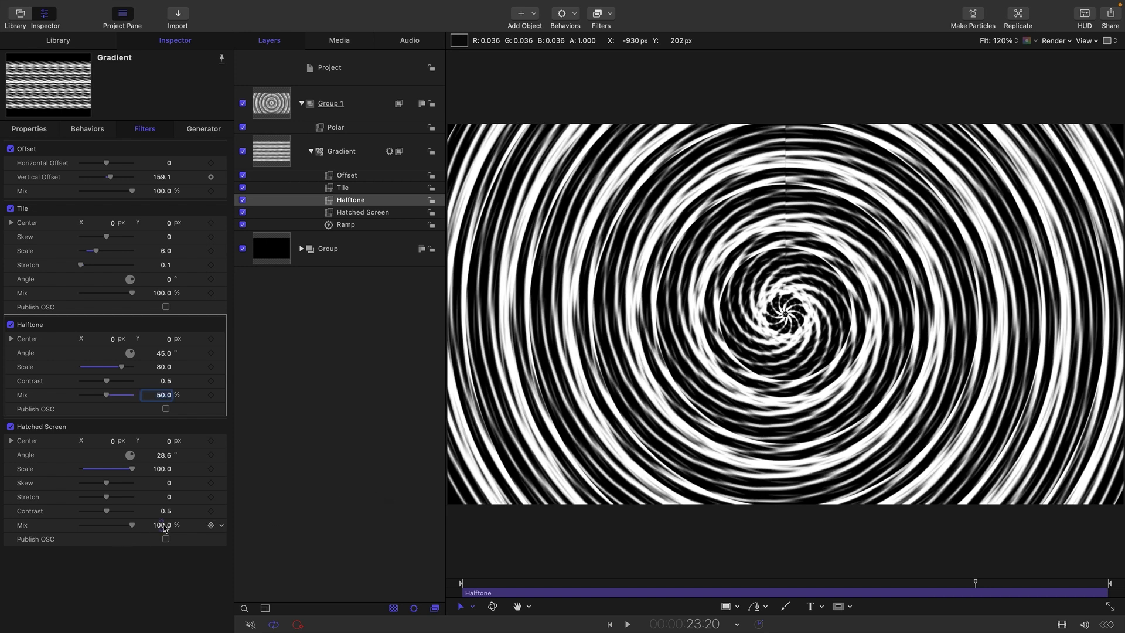
Lower the Hatched Screen filter's Mix to 50%
{"action": "left_click", "coordinate": [164, 525]}
{"action": "type", "text": "50"}
{"action": "key", "text": "Return"}
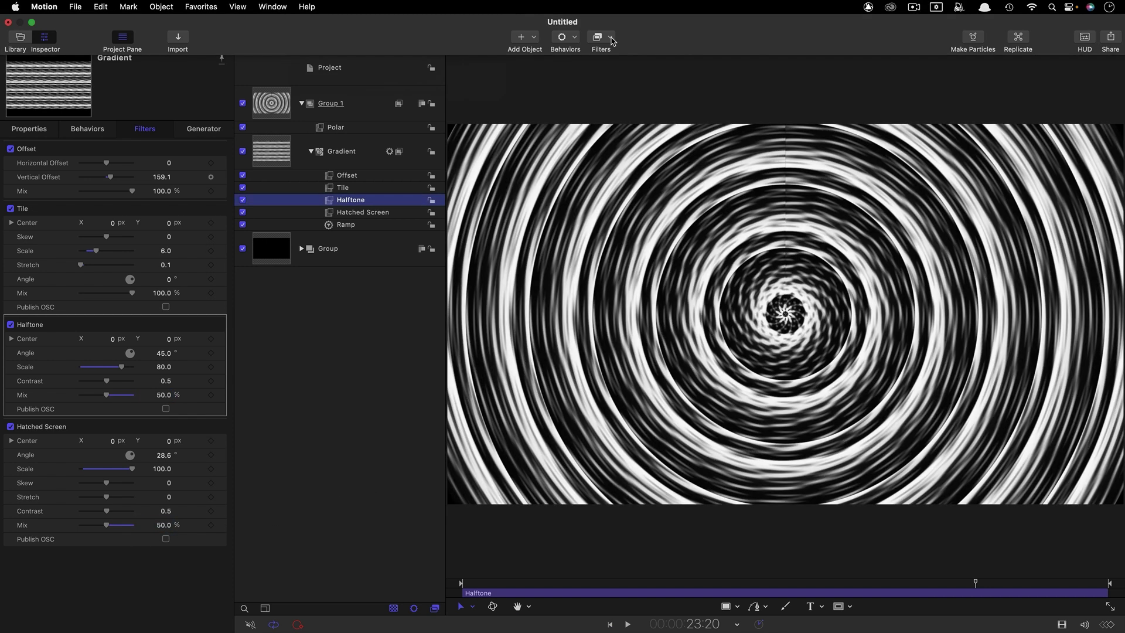
Add a Pixellate filter to the Gradient at Scale 165 and check a later frame
{"action": "left_click", "coordinate": [610, 37]}
{"action": "mouse_move", "coordinate": [610, 343]}
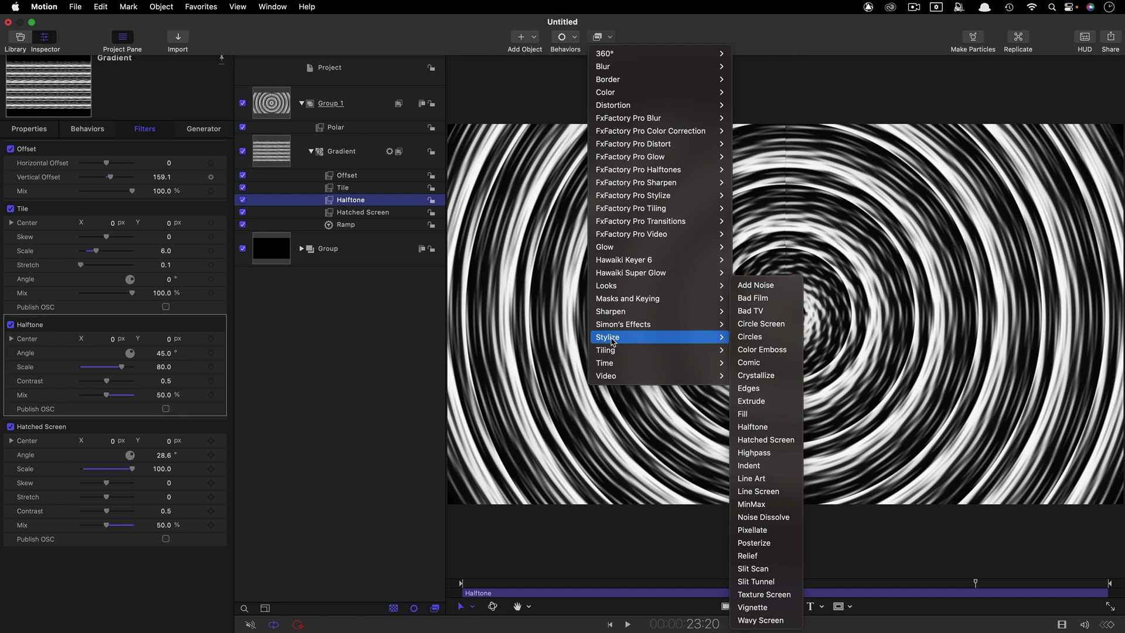
{"action": "left_click", "coordinate": [761, 534]}
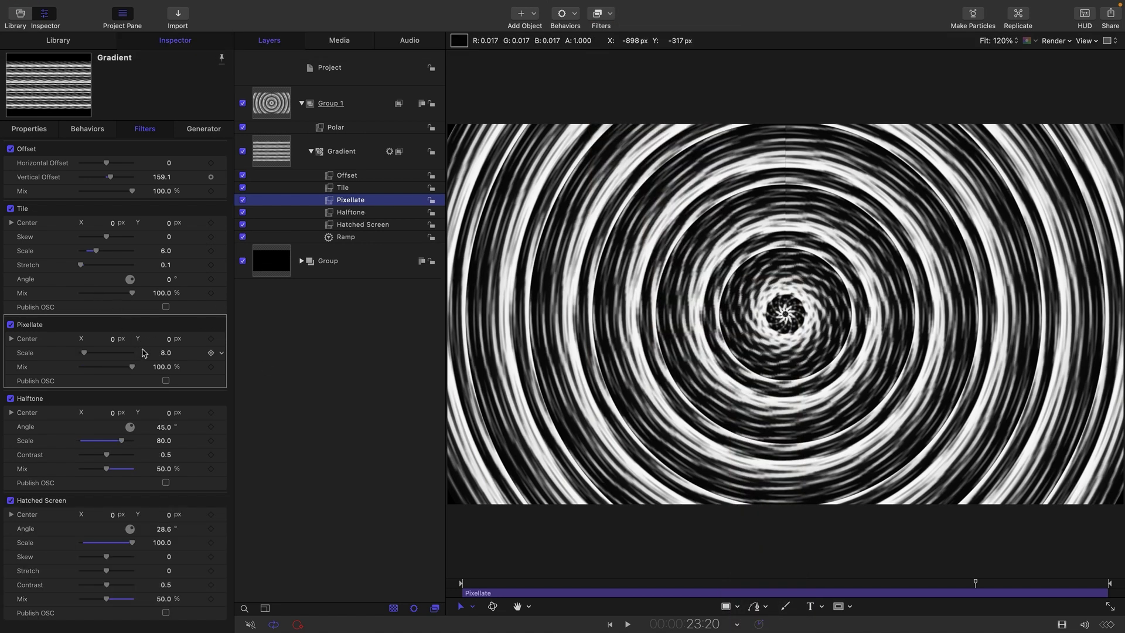
{"action": "left_click", "coordinate": [165, 353]}
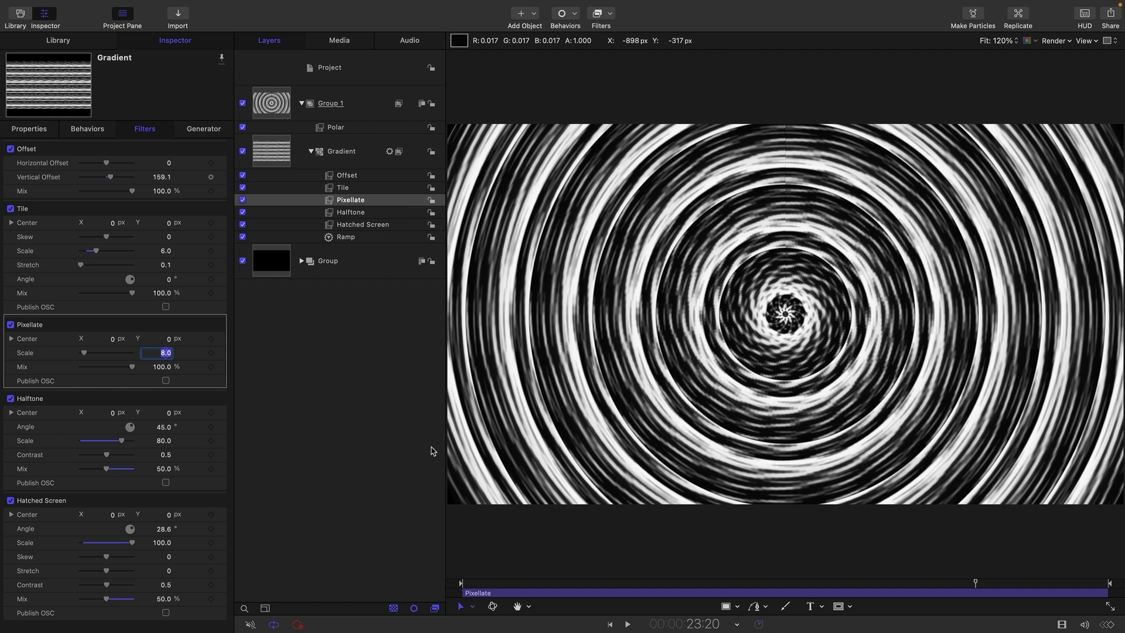
{"action": "type", "text": "165"}
{"action": "key", "text": "Return"}
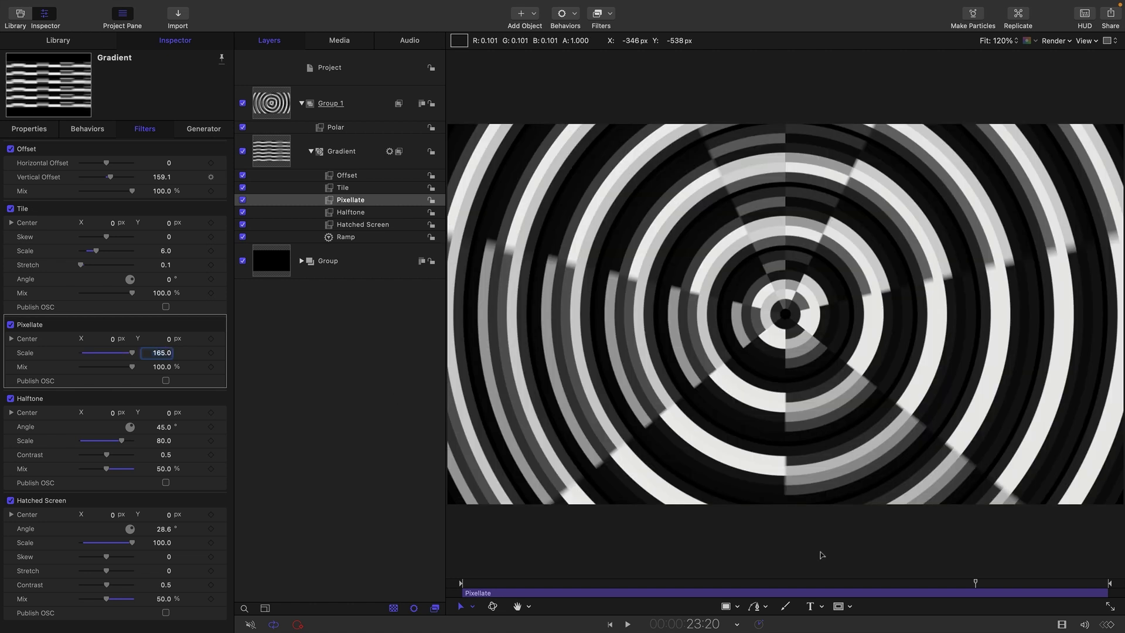
{"action": "left_click", "coordinate": [628, 625]}
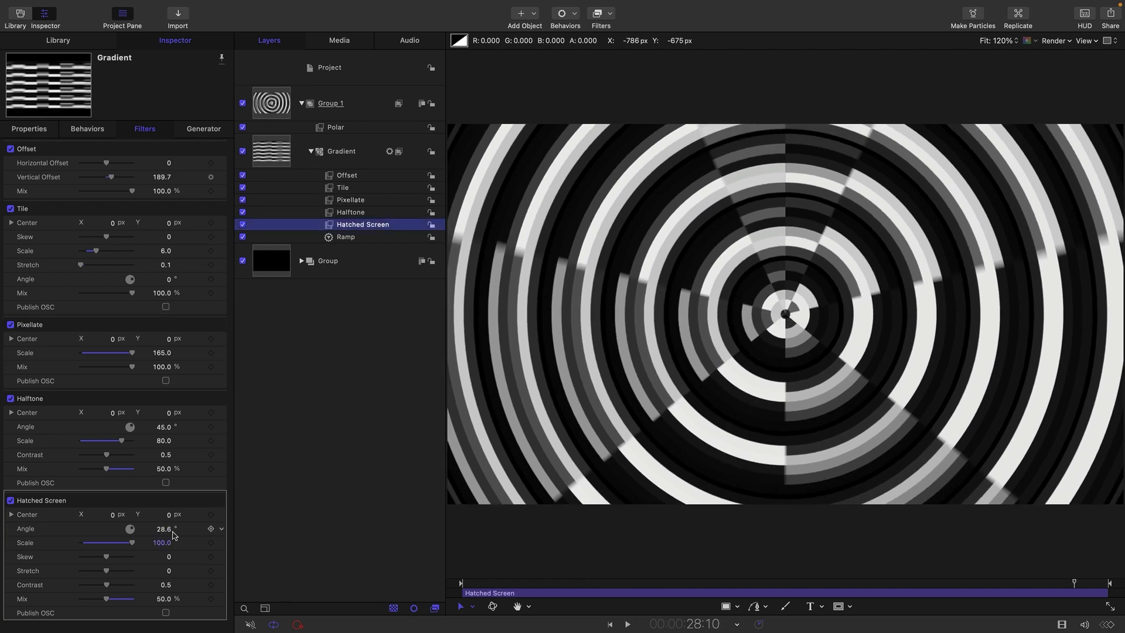
Set the Hatched Screen Angle to 180° and select the Pixellate filter
{"action": "left_click", "coordinate": [164, 530]}
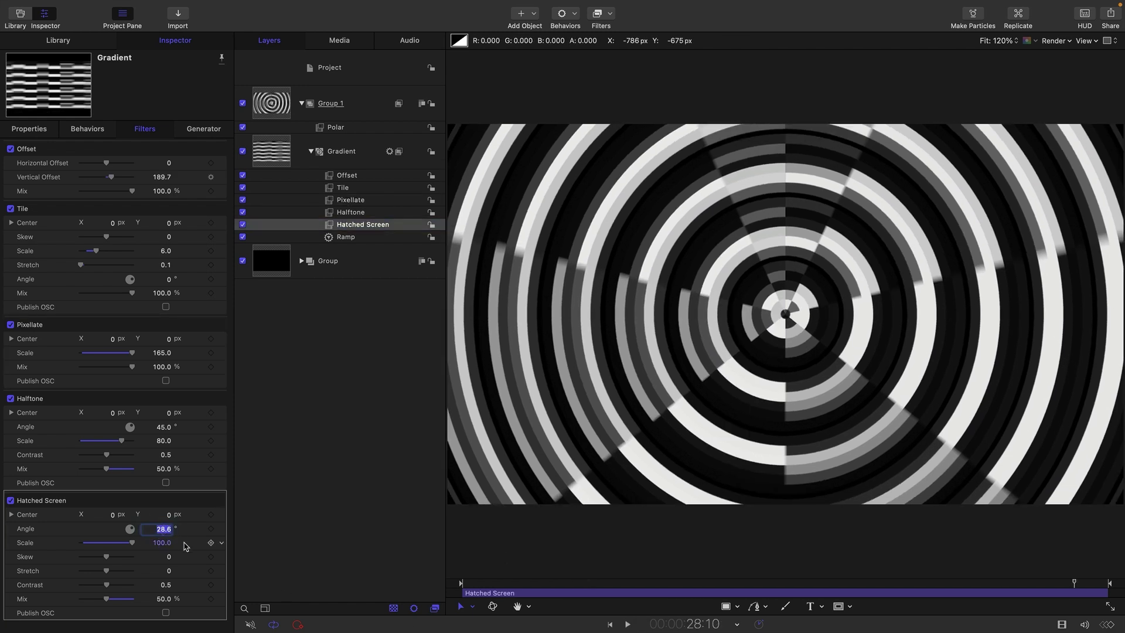
{"action": "type", "text": "180"}
{"action": "key", "text": "Return"}
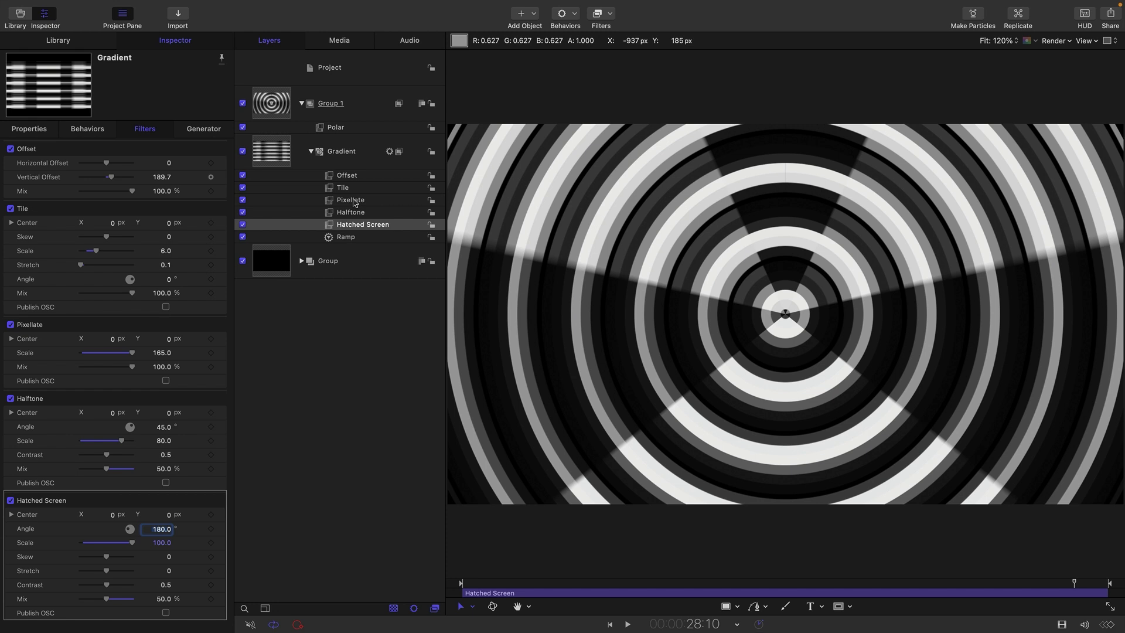
{"action": "left_click", "coordinate": [354, 202]}
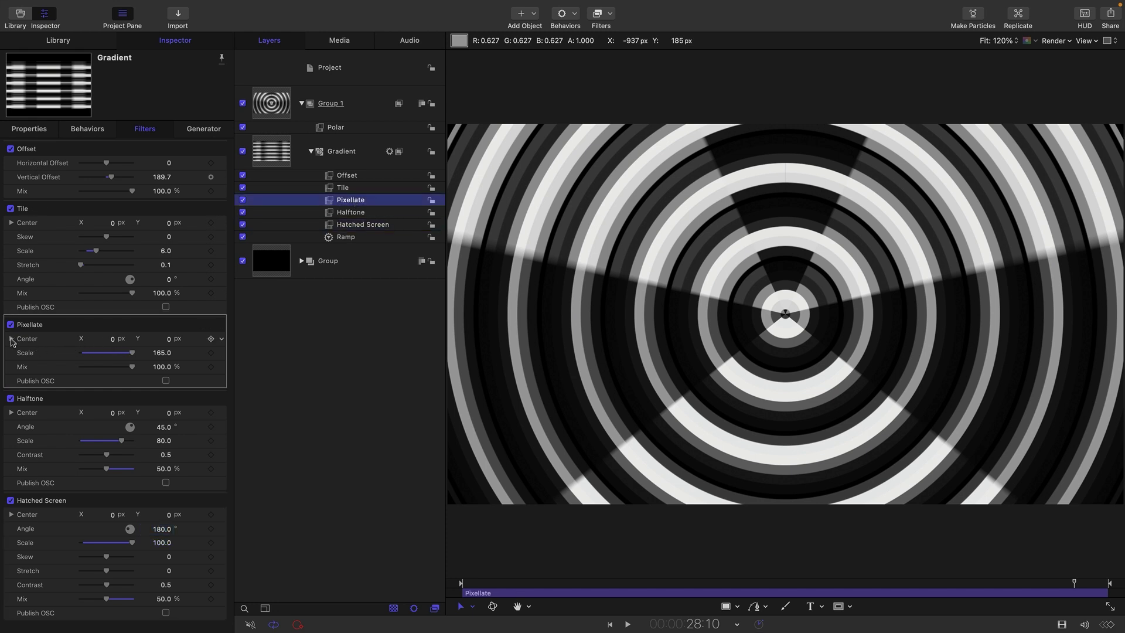
Expand the Pixellate Center and set its X value to 0.5
{"action": "left_click", "coordinate": [12, 339]}
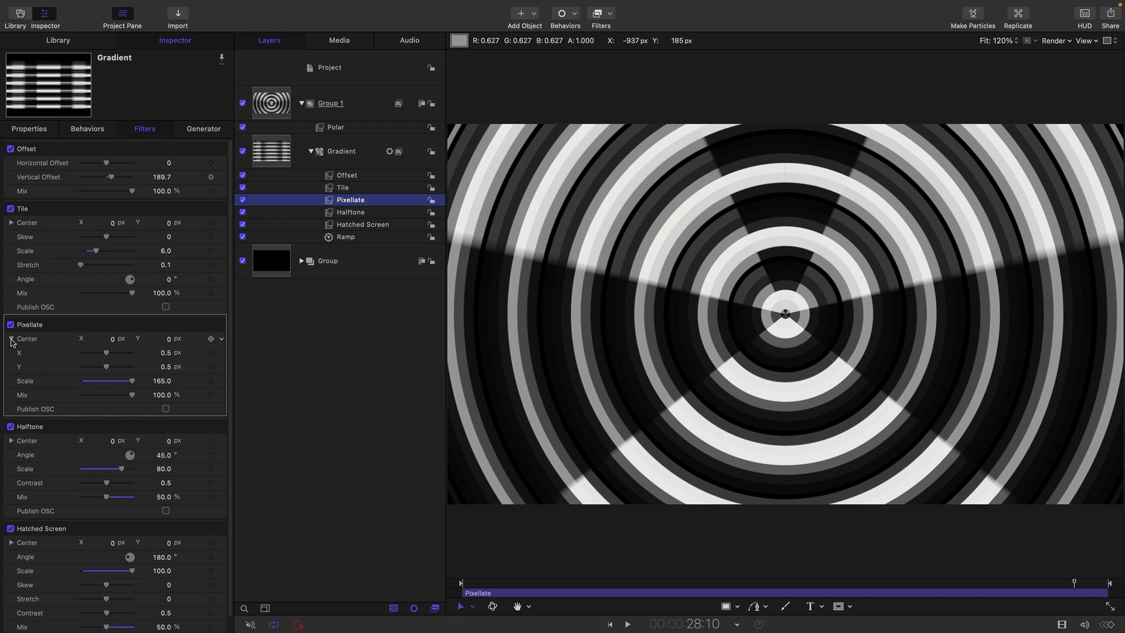
{"action": "left_click_drag", "start_coordinate": [109, 358], "coordinate": [113, 358]}
{"action": "double_click", "coordinate": [162, 353]}
{"action": "type", "text": "0.5"}
{"action": "key", "text": "Return"}
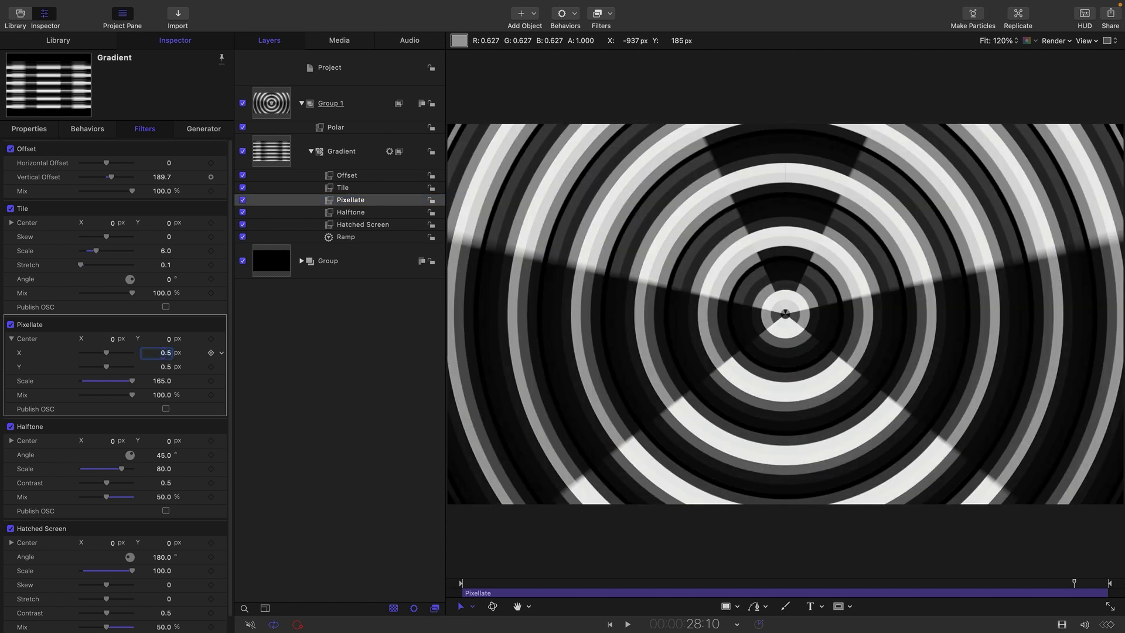
Drive Pixellate Center X with an Oscillate behavior at Amplitude 1, Speed 5, and preview playback
{"action": "left_click", "coordinate": [222, 352]}
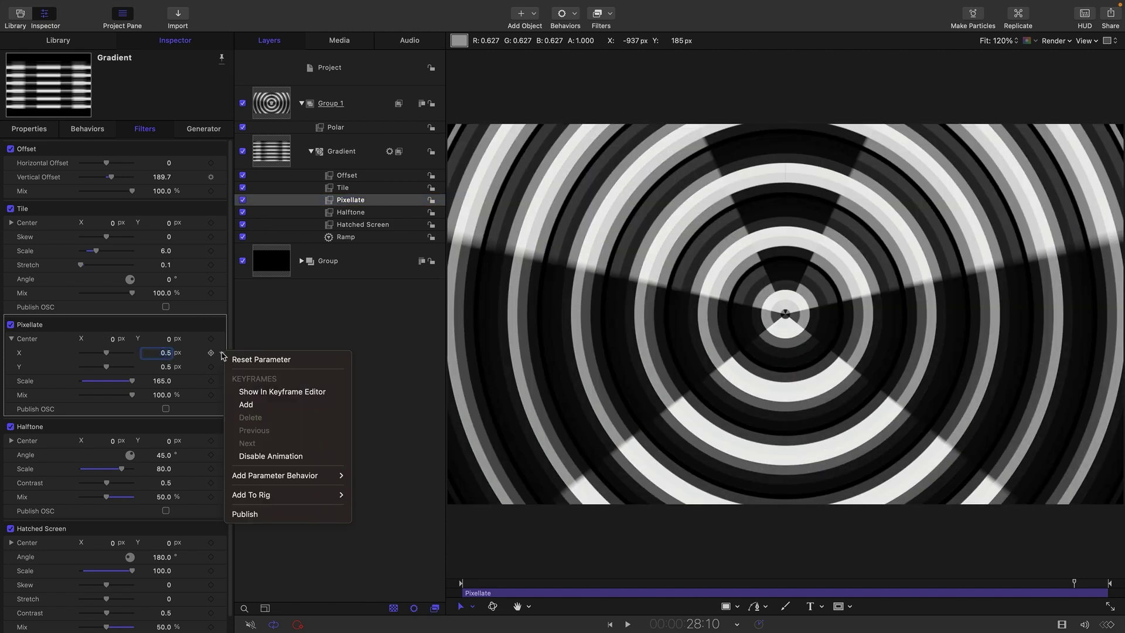
{"action": "mouse_move", "coordinate": [311, 480]}
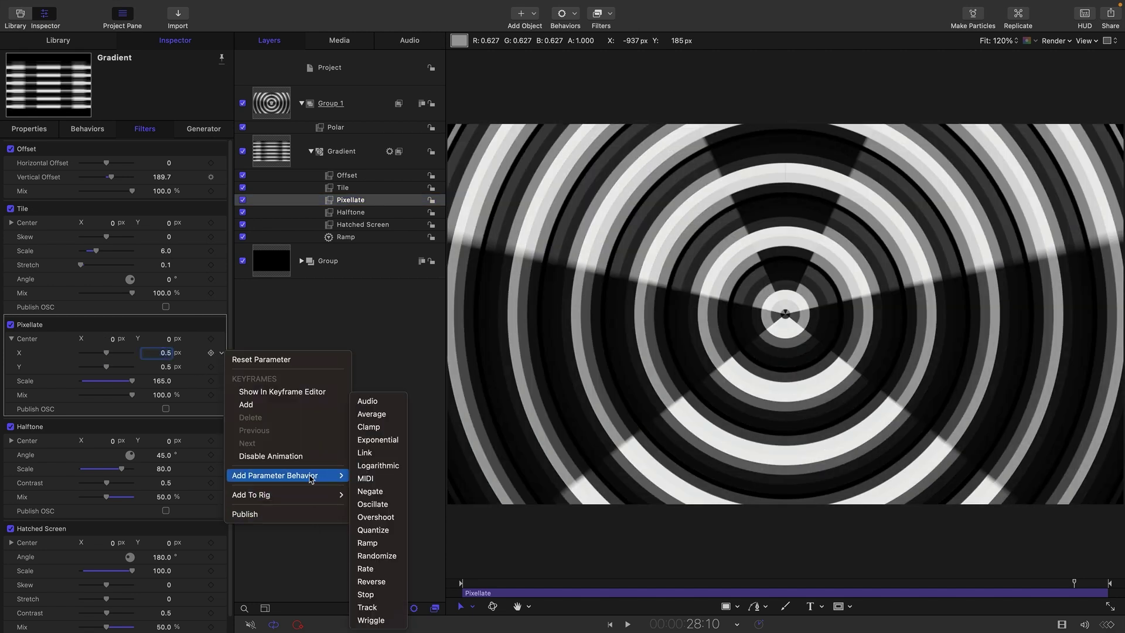
{"action": "left_click", "coordinate": [372, 504]}
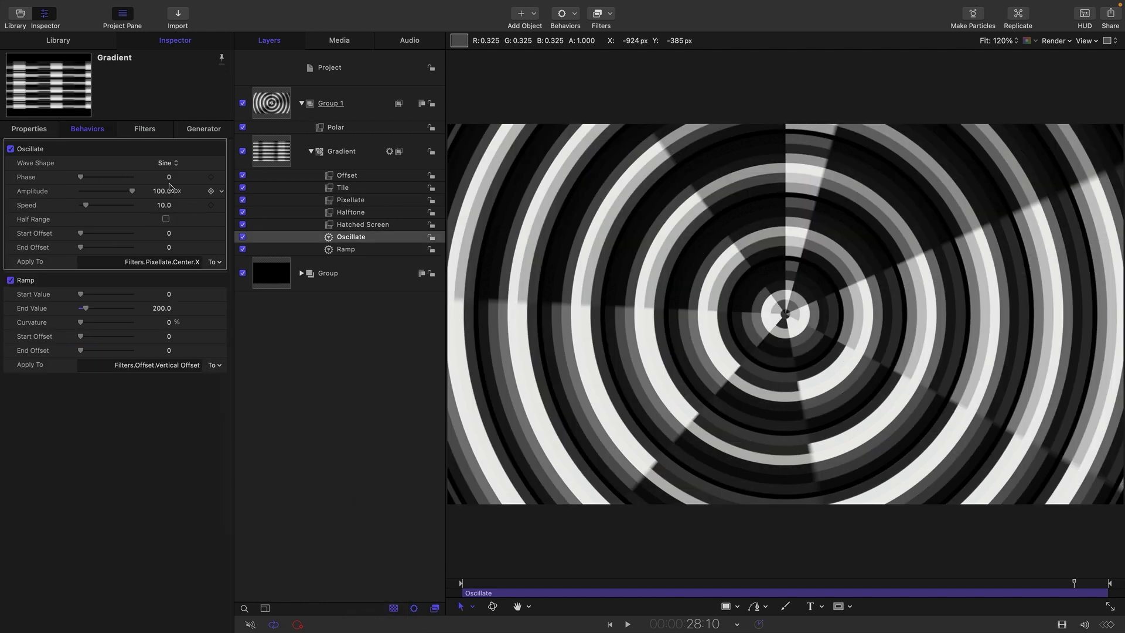
{"action": "double_click", "coordinate": [160, 191]}
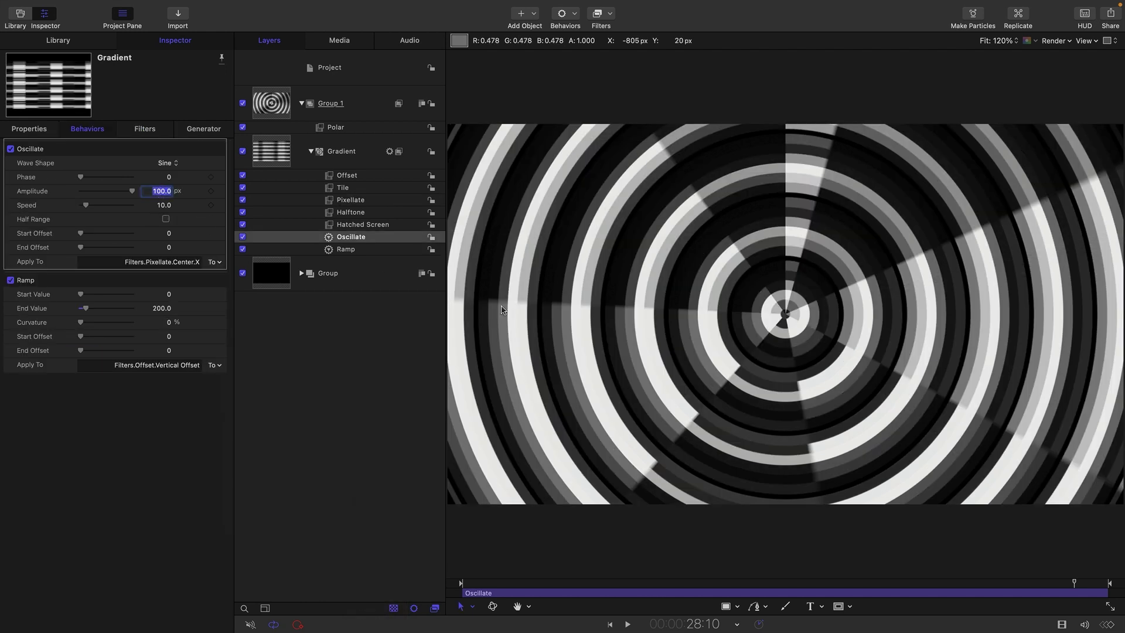
{"action": "type", "text": "1"}
{"action": "key", "text": "Tab"}
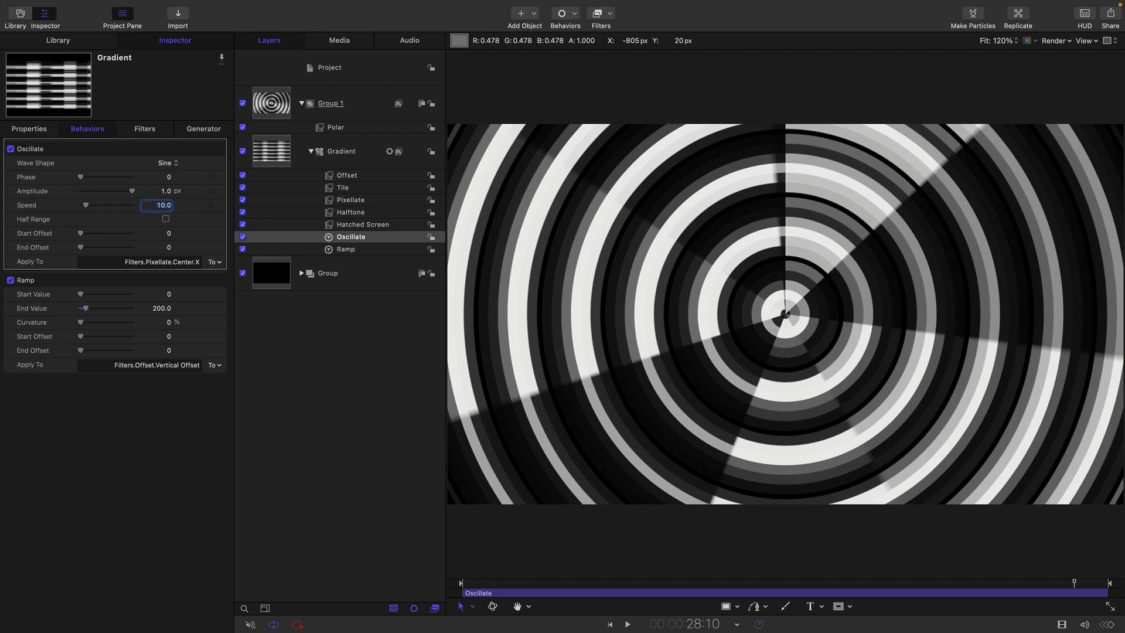
{"action": "type", "text": "5"}
{"action": "key", "text": "Return"}
{"action": "key", "text": "space"}
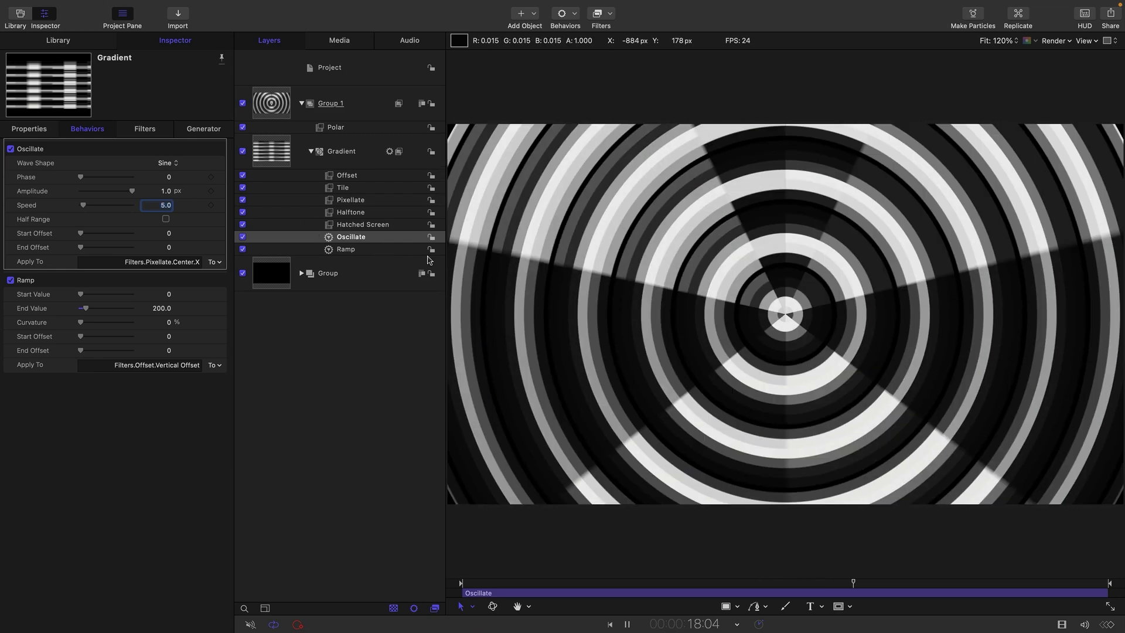
{"action": "key", "text": "space"}
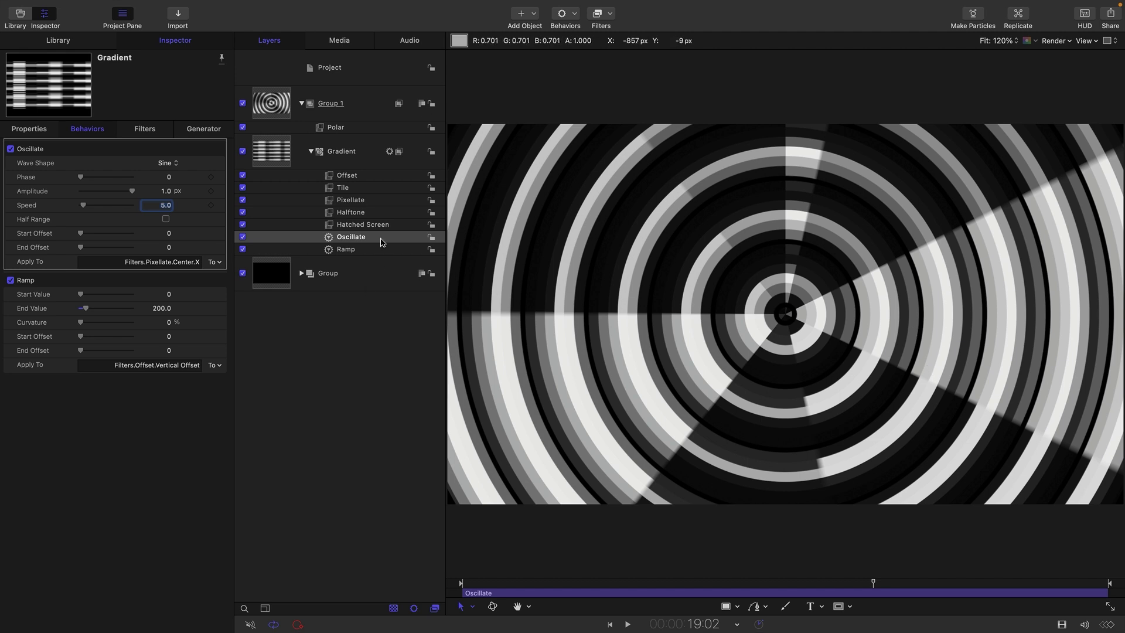
Add an Oscillate behavior to the Halftone Scale with Amplitude 20
{"action": "left_click", "coordinate": [355, 212]}
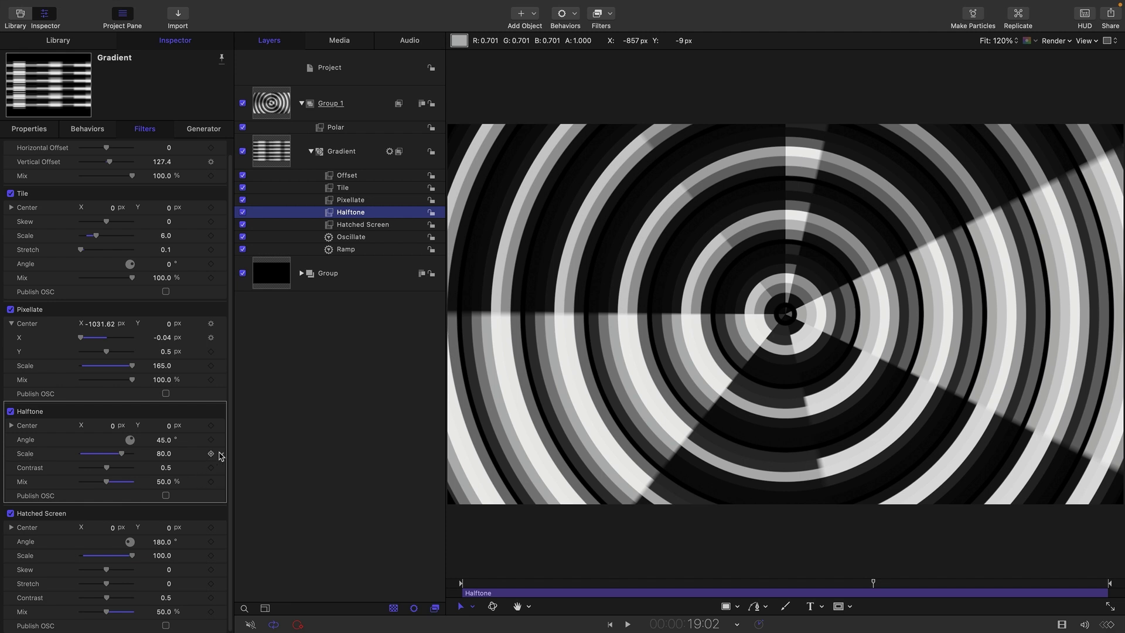
{"action": "left_click", "coordinate": [221, 454]}
{"action": "mouse_move", "coordinate": [303, 580]}
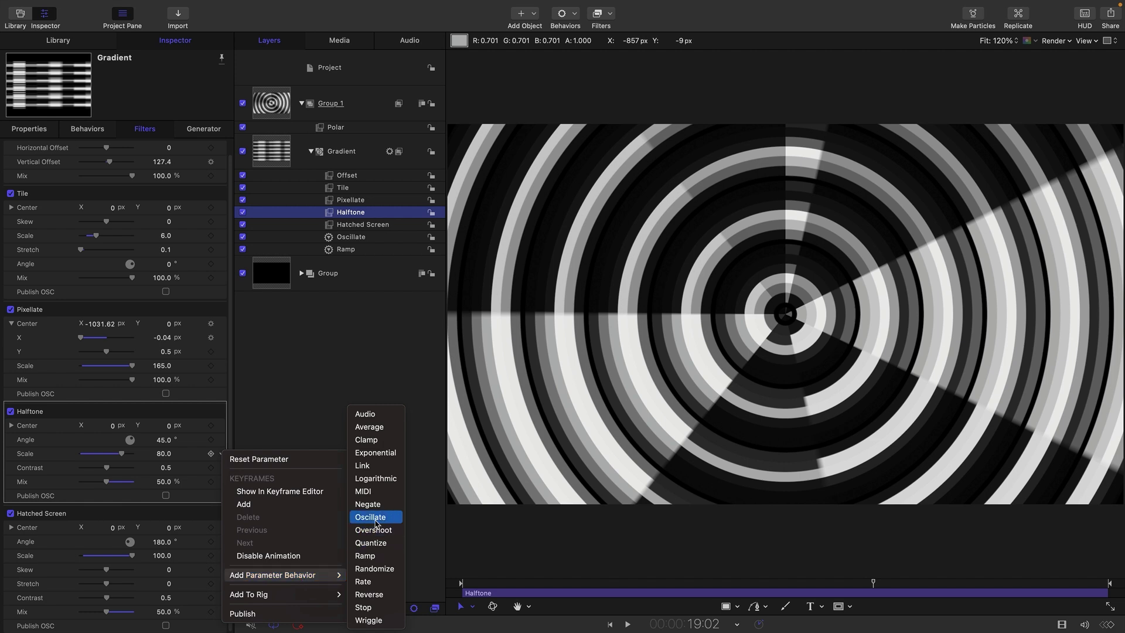
{"action": "left_click", "coordinate": [375, 516]}
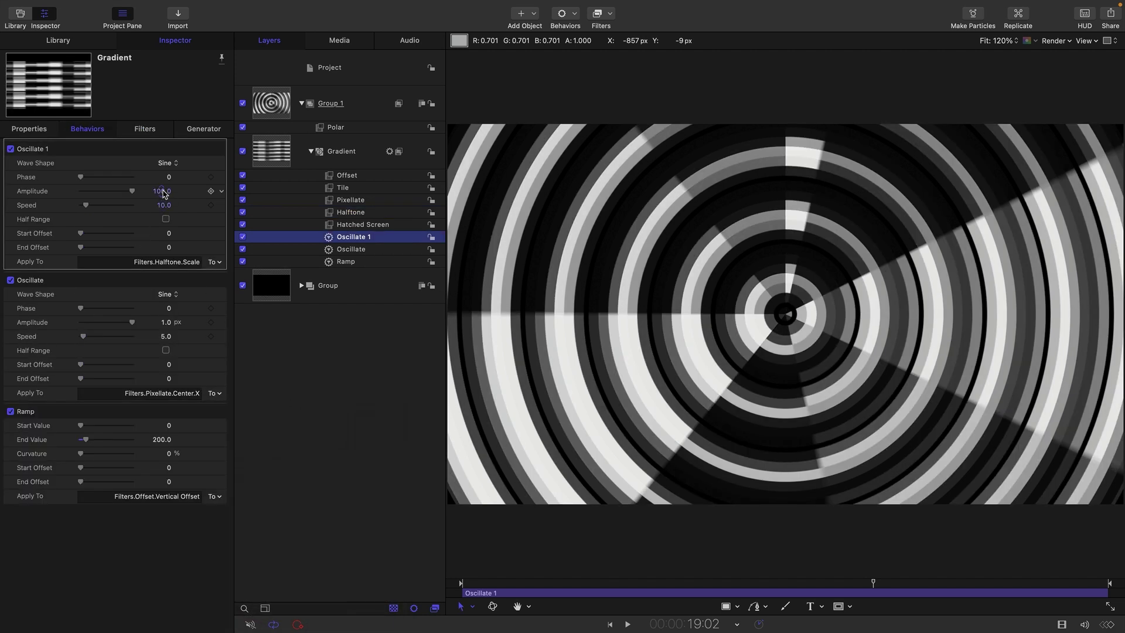
{"action": "left_click", "coordinate": [162, 191]}
{"action": "type", "text": "20"}
{"action": "key", "text": "Return"}
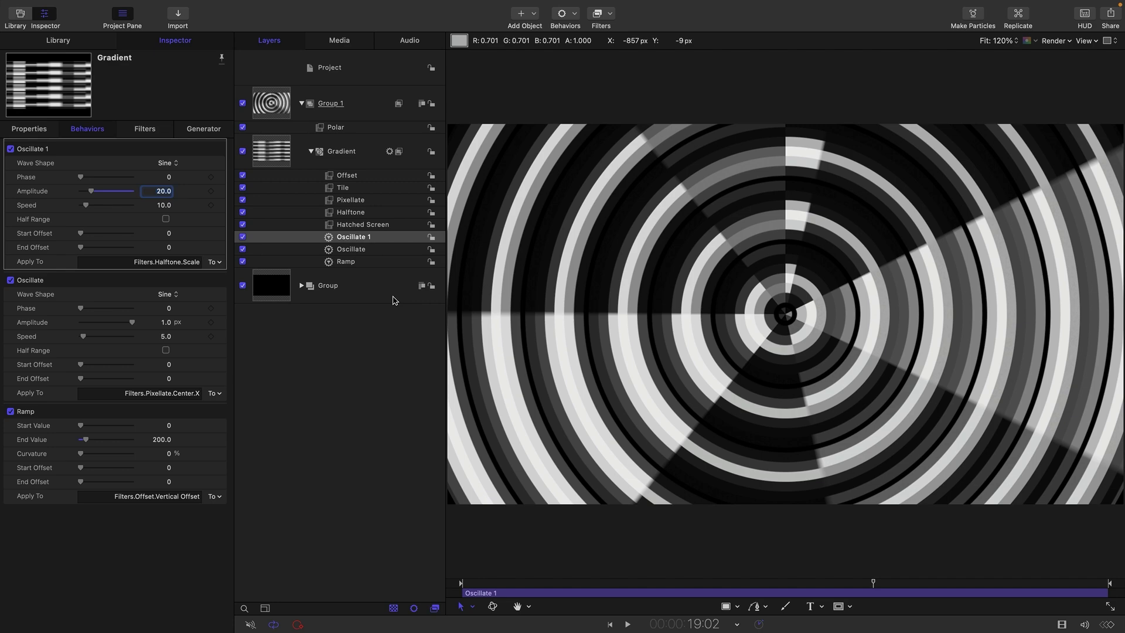
Preview the pulsing pattern, then collapse Group 1 and select the Project
{"action": "key", "text": "space"}
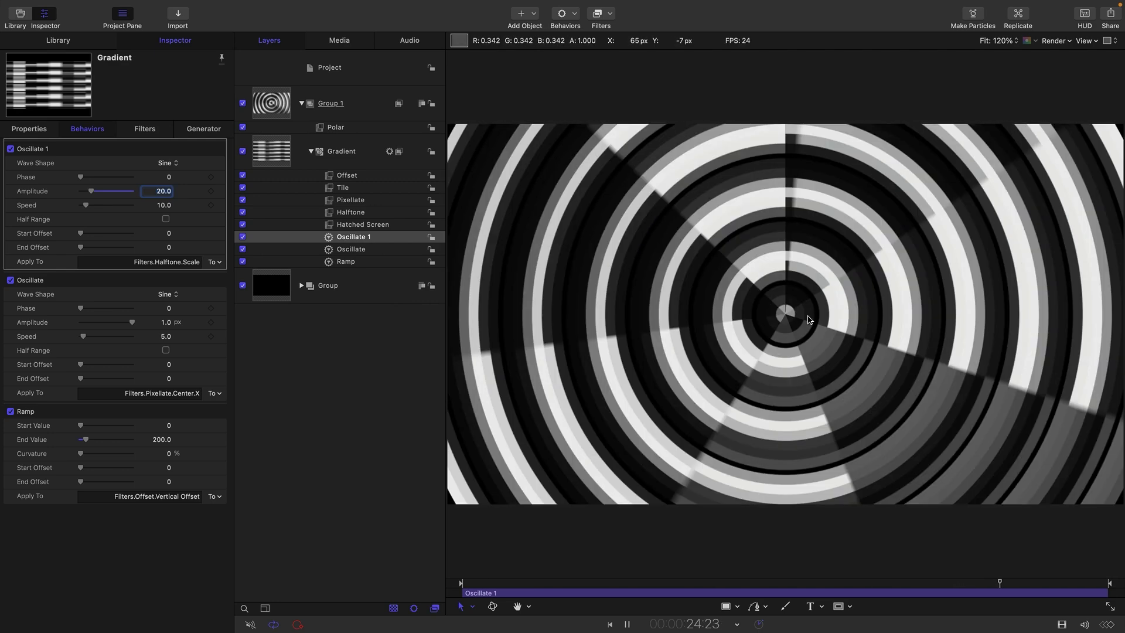
{"action": "key", "text": "space"}
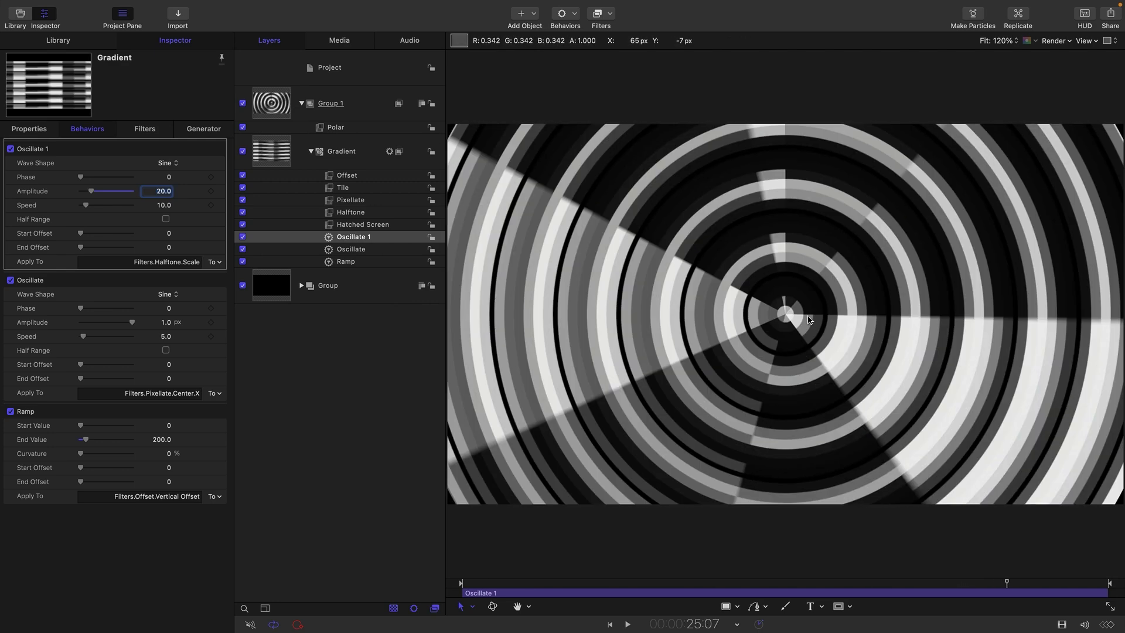
{"action": "left_click", "coordinate": [301, 104]}
{"action": "left_click", "coordinate": [360, 72]}
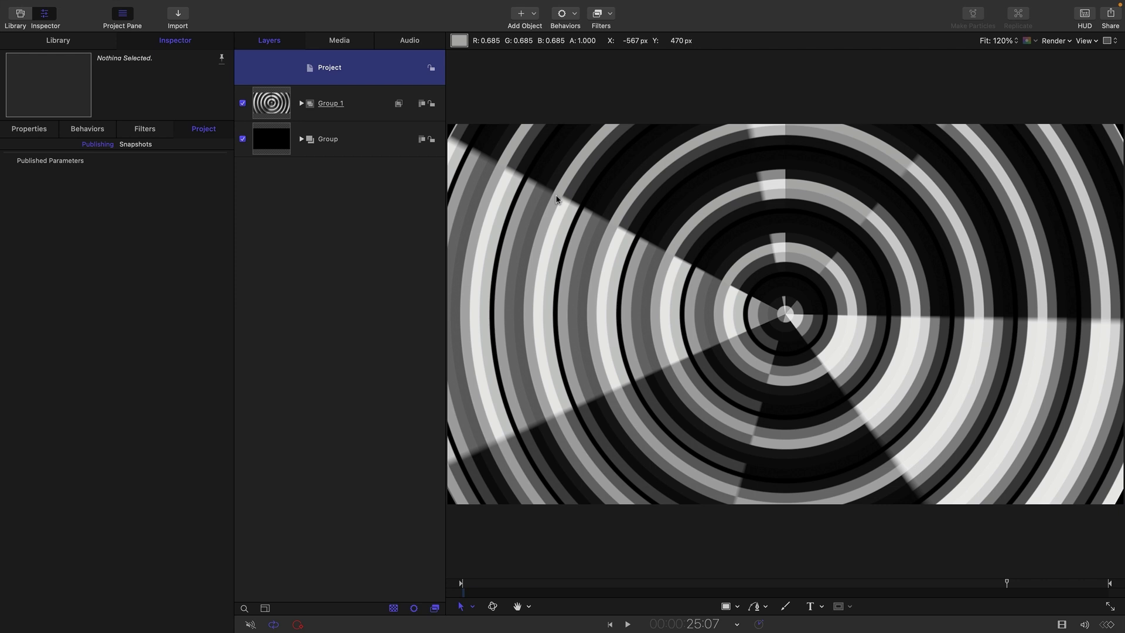
Add a Gradient generator as a new group and apply the Grayscale preset
{"action": "left_click", "coordinate": [65, 39]}
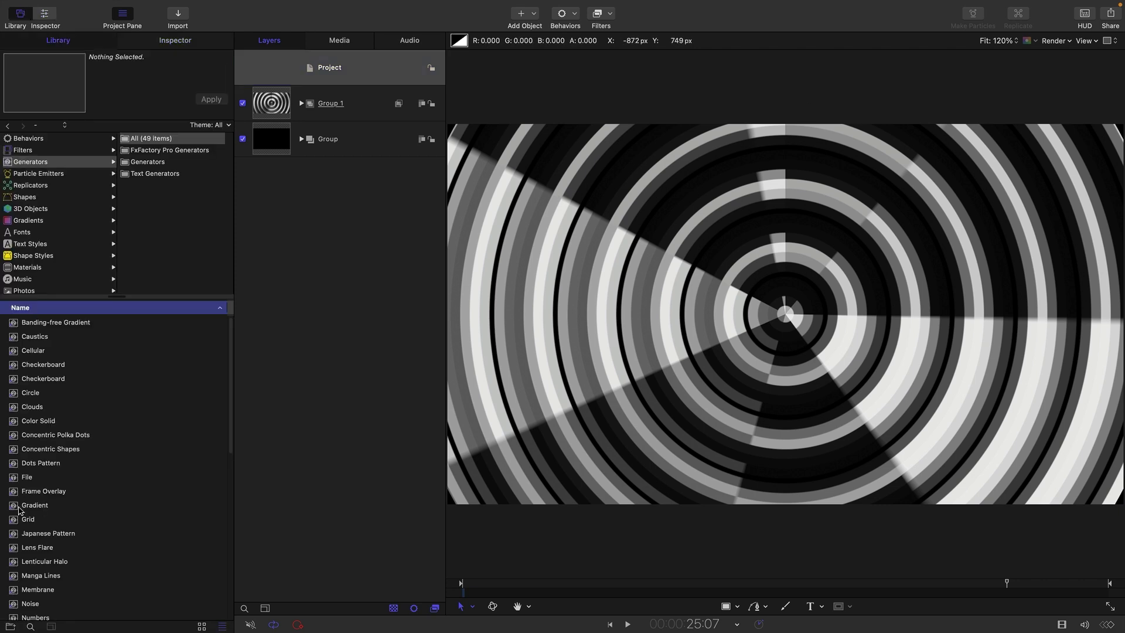
{"action": "left_click_drag", "start_coordinate": [35, 505], "coordinate": [291, 77]}
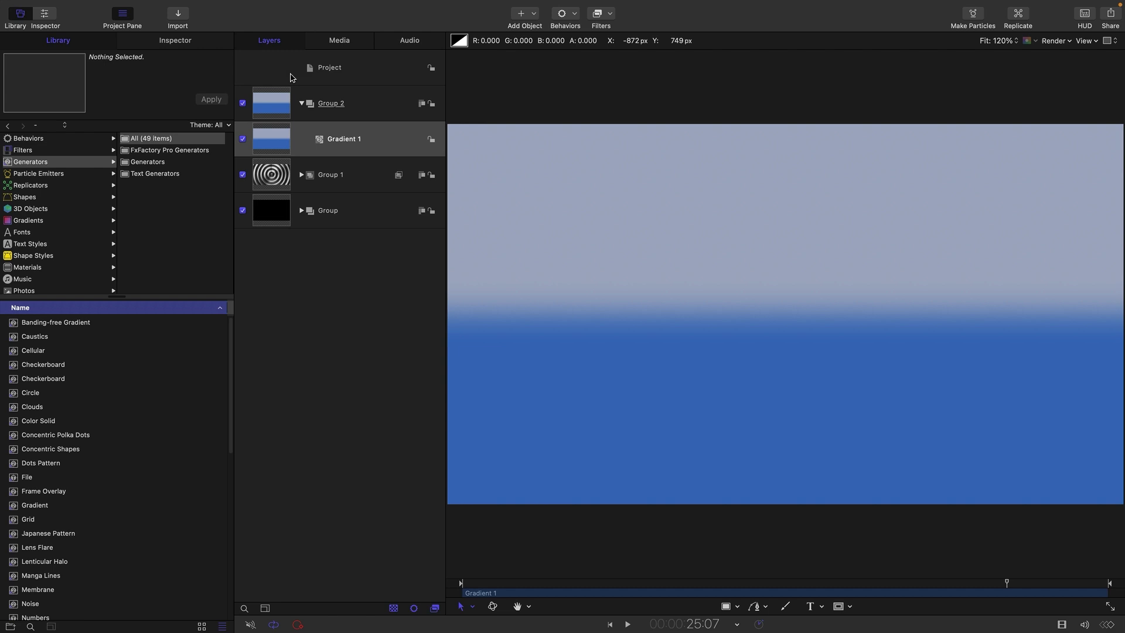
{"action": "left_click", "coordinate": [176, 41]}
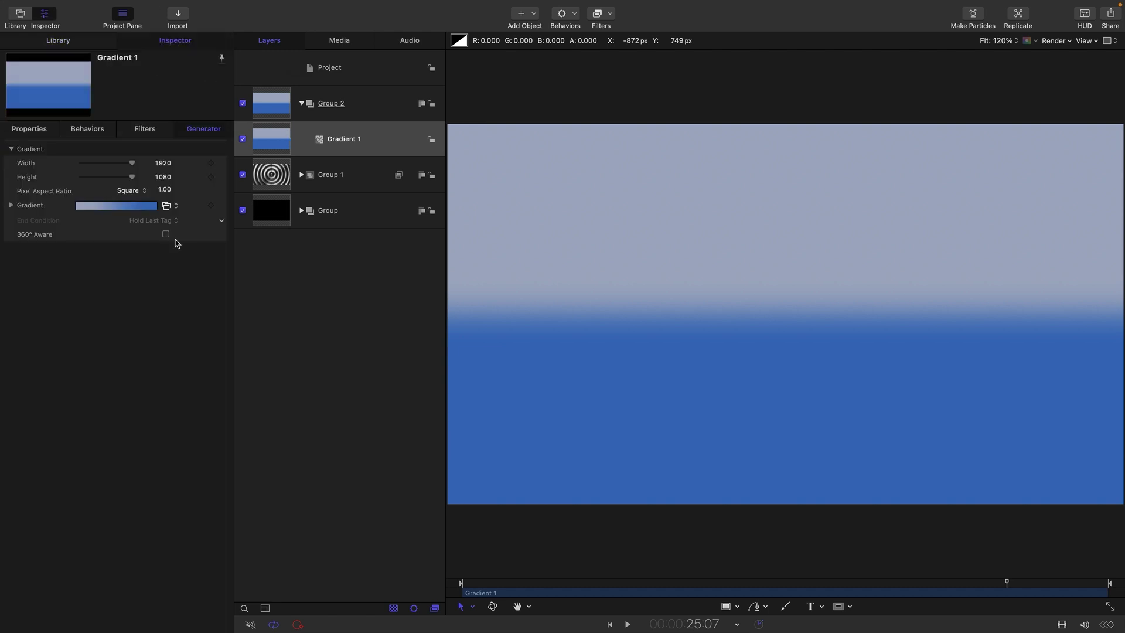
{"action": "left_click", "coordinate": [168, 207]}
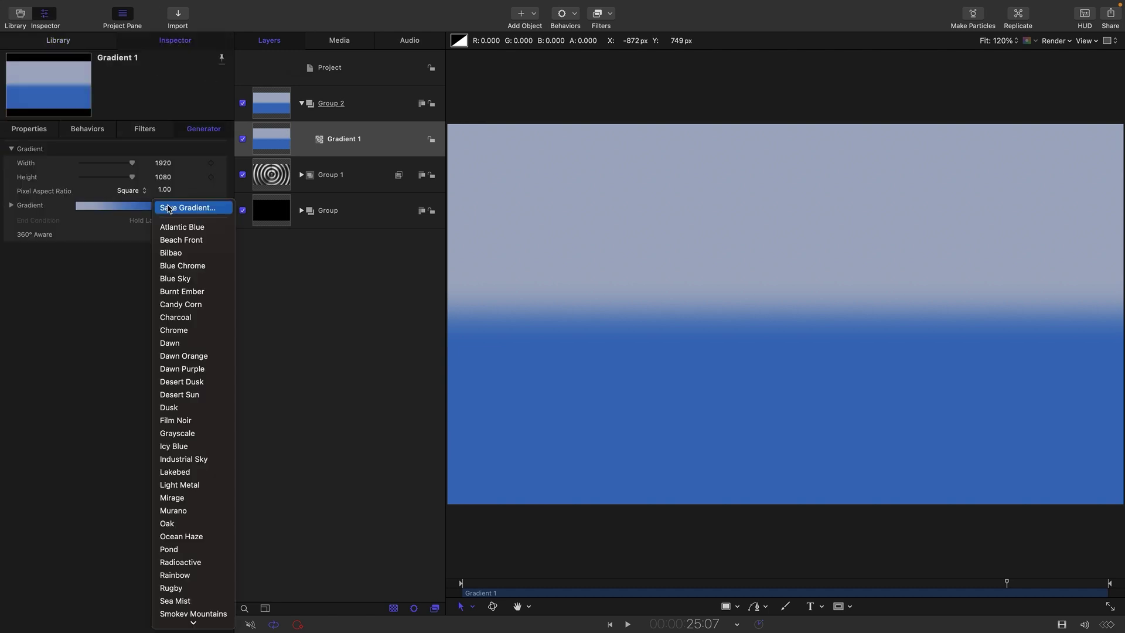
{"action": "left_click", "coordinate": [206, 434]}
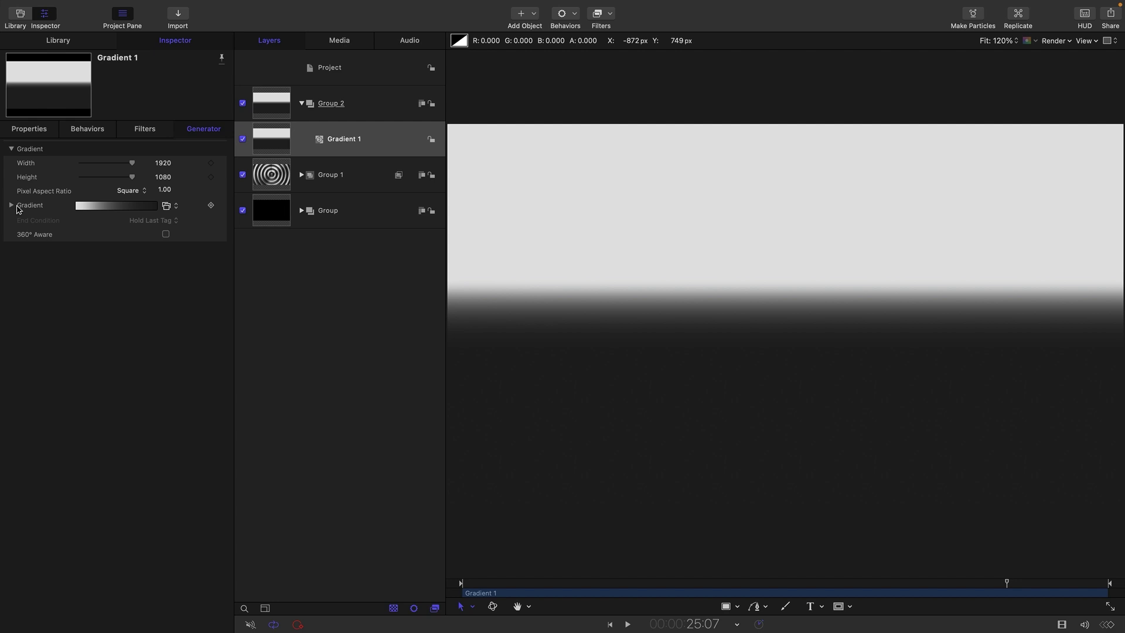
Set the gradient's end stop to pure black and start stop to pure white
{"action": "left_click", "coordinate": [12, 206]}
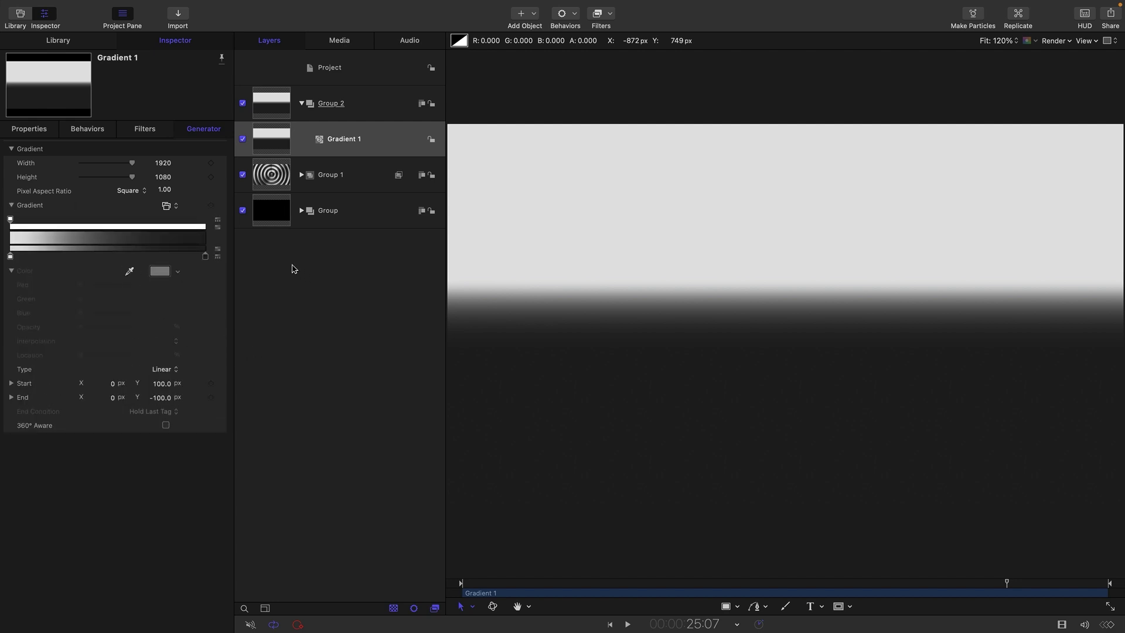
{"action": "left_click", "coordinate": [206, 256]}
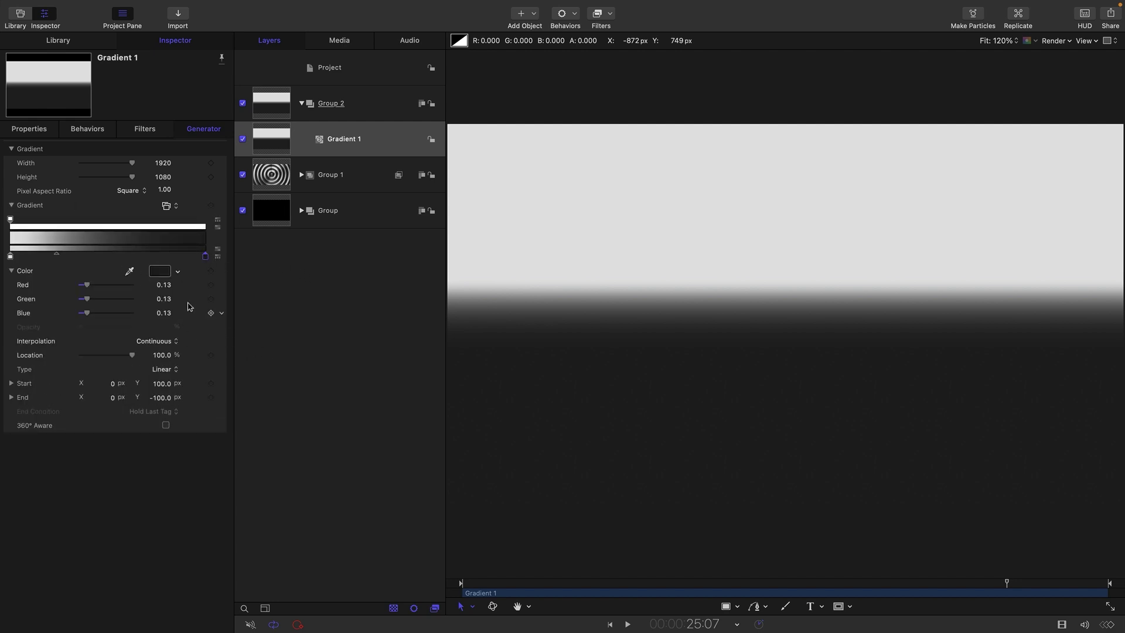
{"action": "left_click", "coordinate": [159, 272]}
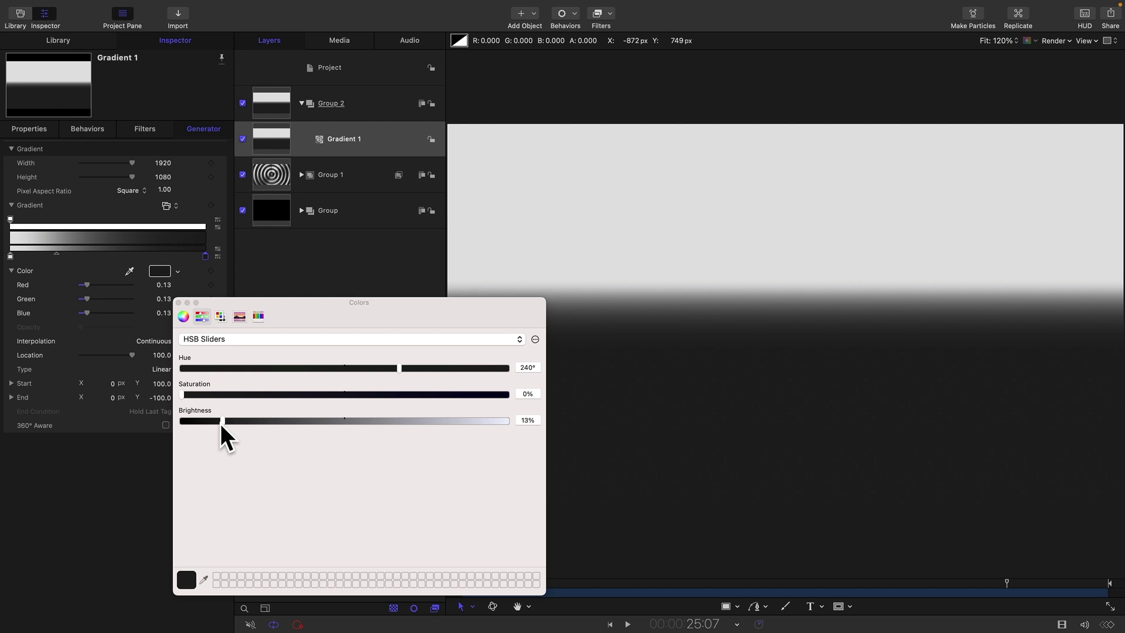
{"action": "left_click_drag", "start_coordinate": [222, 421], "coordinate": [111, 422]}
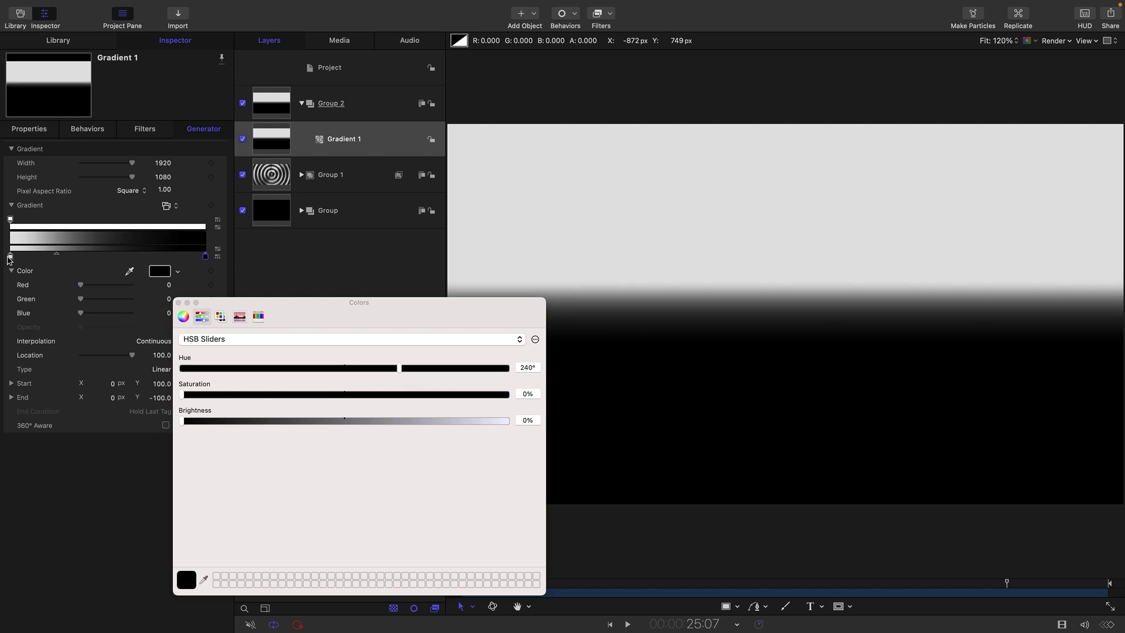
{"action": "left_click", "coordinate": [10, 257]}
{"action": "left_click_drag", "start_coordinate": [479, 422], "coordinate": [580, 439]}
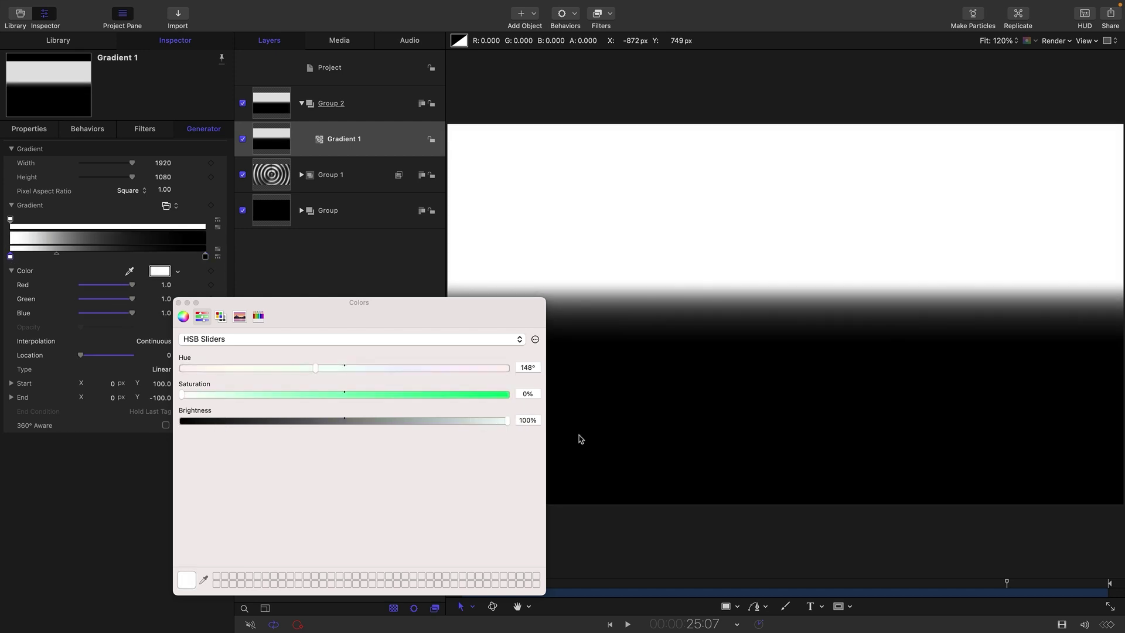
{"action": "left_click", "coordinate": [178, 303]}
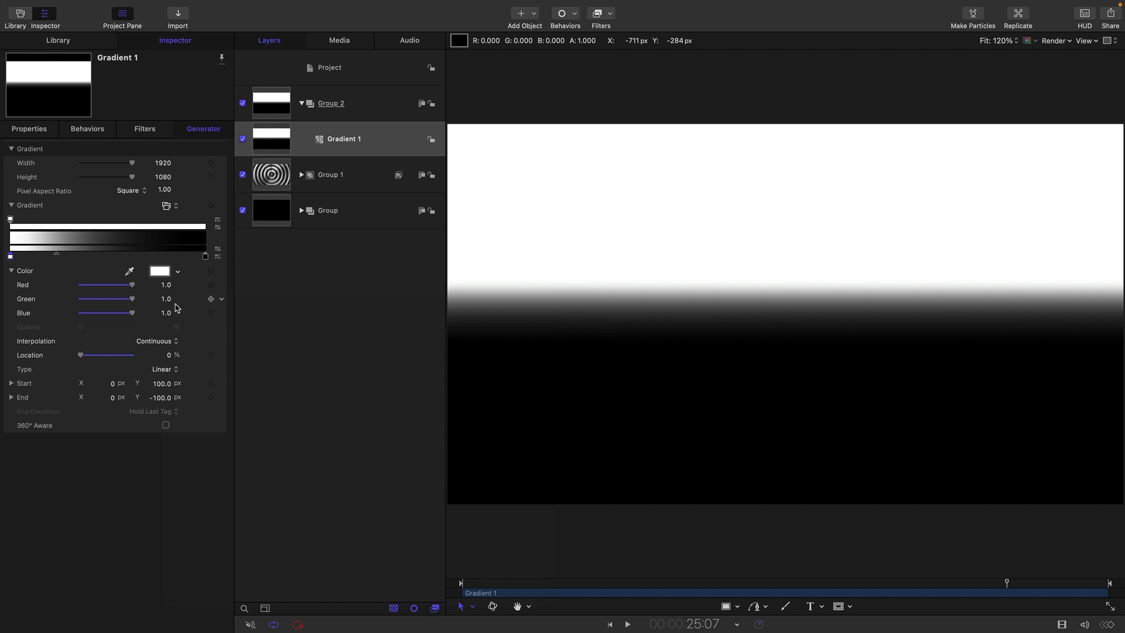
Make the gradient Radial with Start Y 0 and End Y -540
{"action": "left_click", "coordinate": [165, 375]}
{"action": "left_click", "coordinate": [166, 384]}
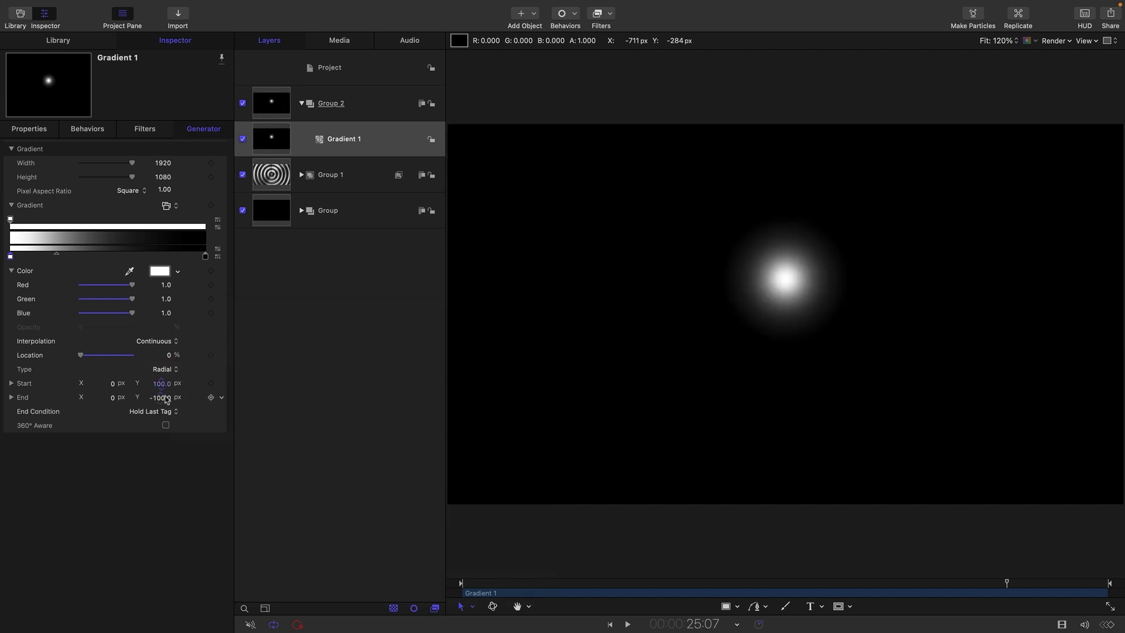
{"action": "left_click", "coordinate": [163, 385]}
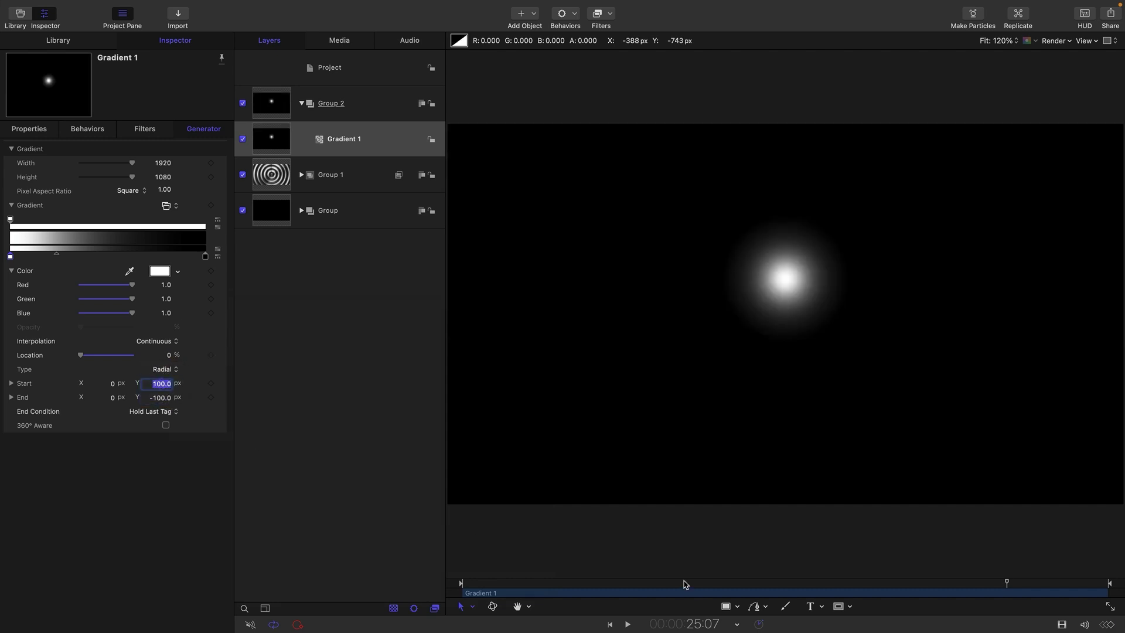
{"action": "type", "text": "0"}
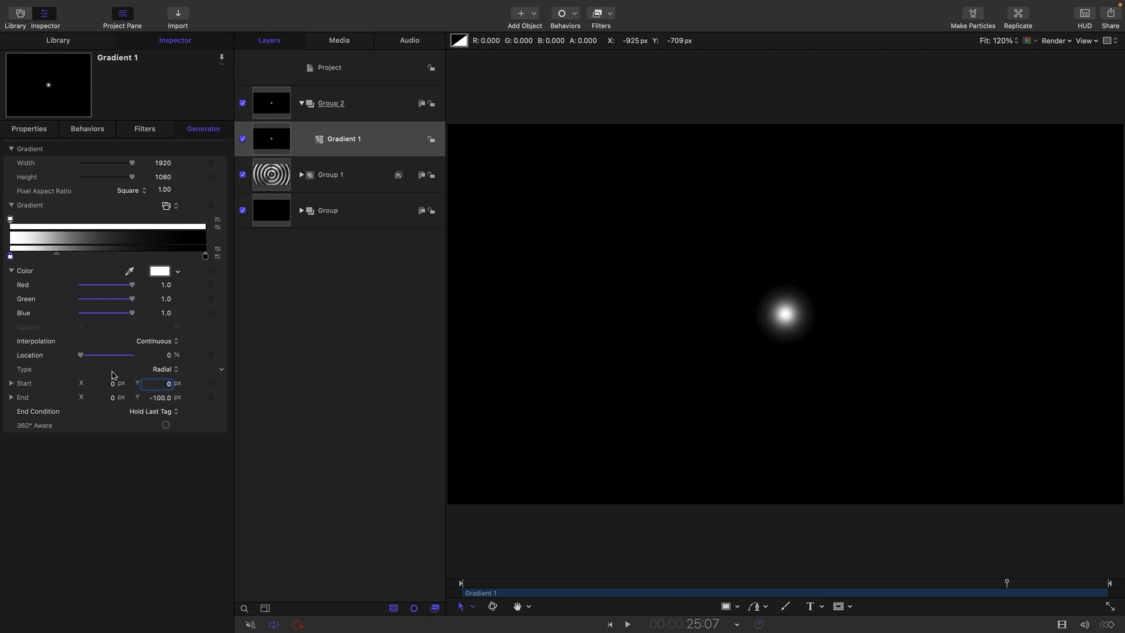
{"action": "left_click", "coordinate": [165, 398]}
{"action": "type", "text": "-540"}
{"action": "key", "text": "Return"}
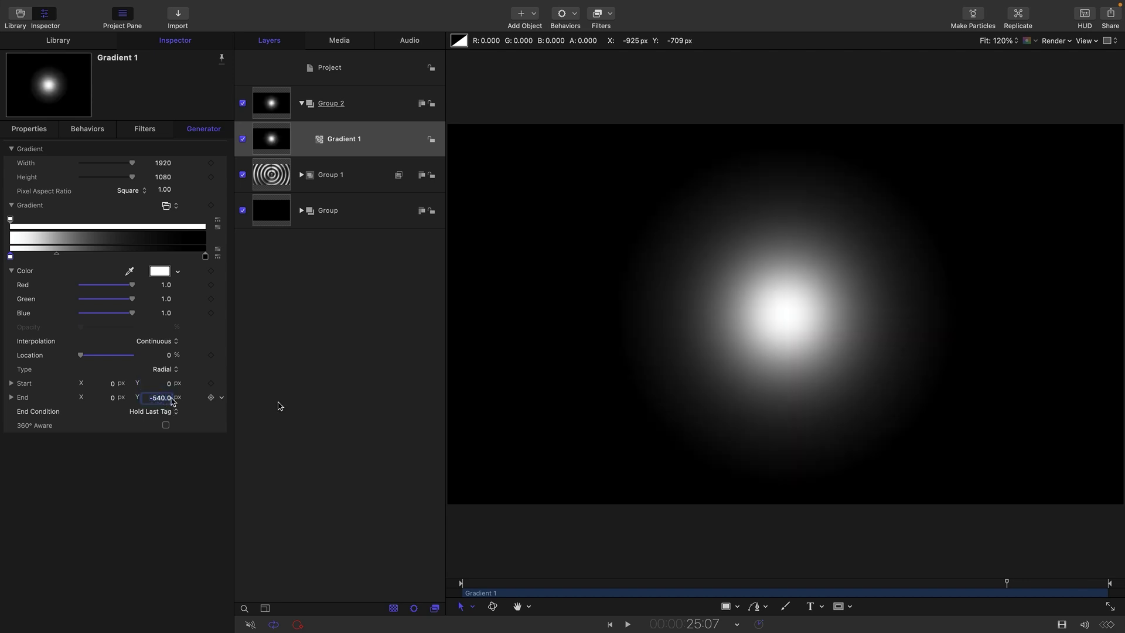
Set the gradient's Blend Mode to Multiply and preview it over the rings
{"action": "left_click", "coordinate": [20, 130]}
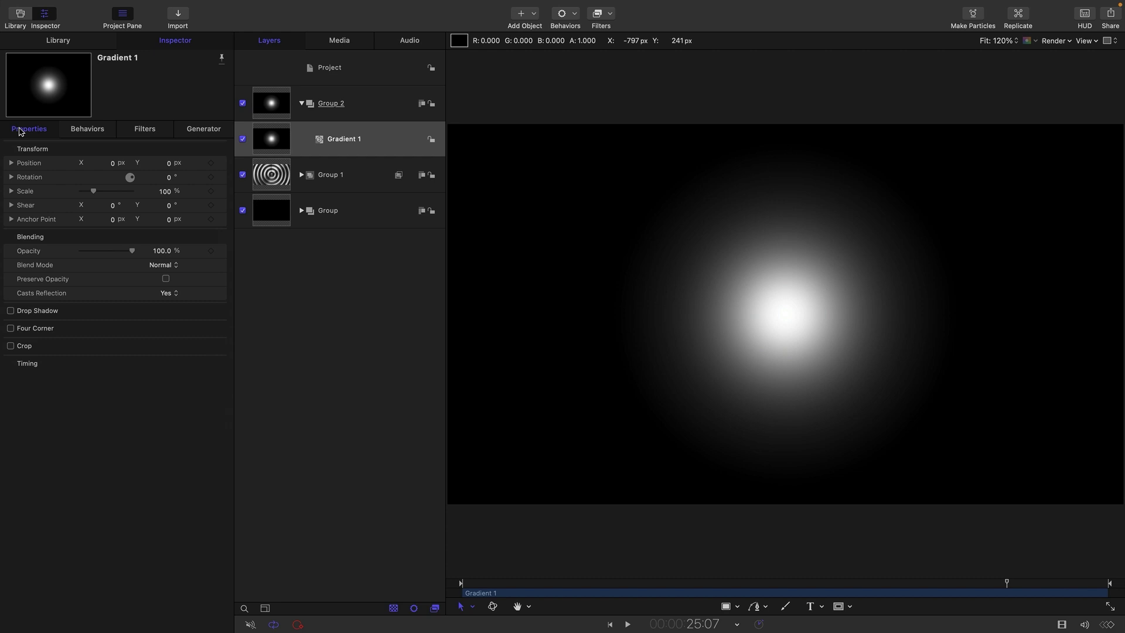
{"action": "left_click", "coordinate": [167, 265]}
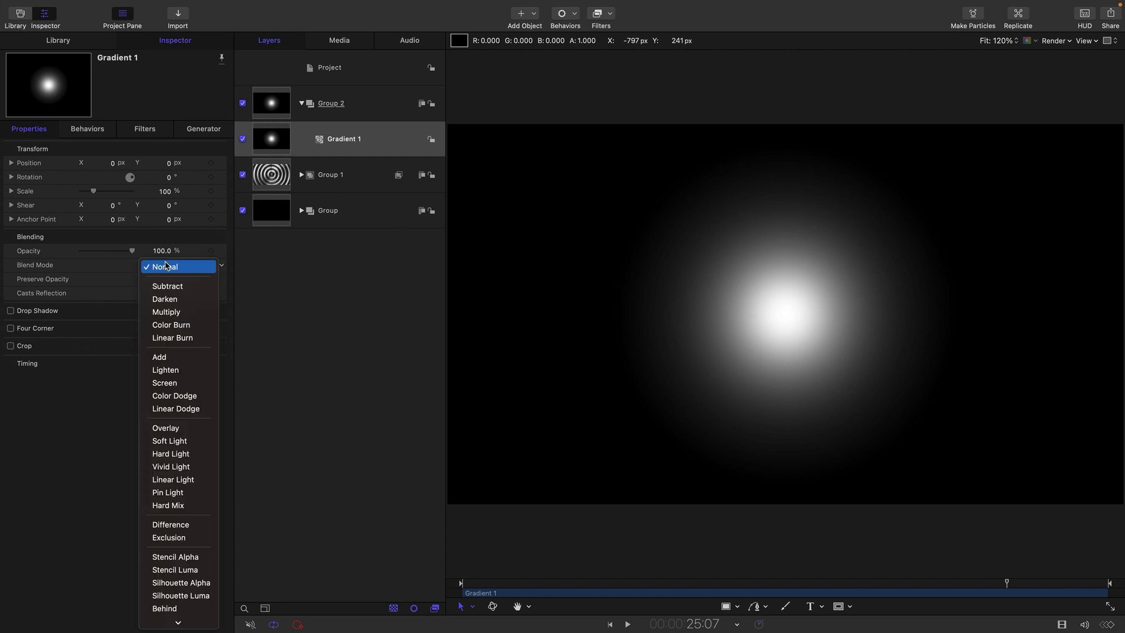
{"action": "left_click", "coordinate": [172, 312]}
{"action": "key", "text": "space"}
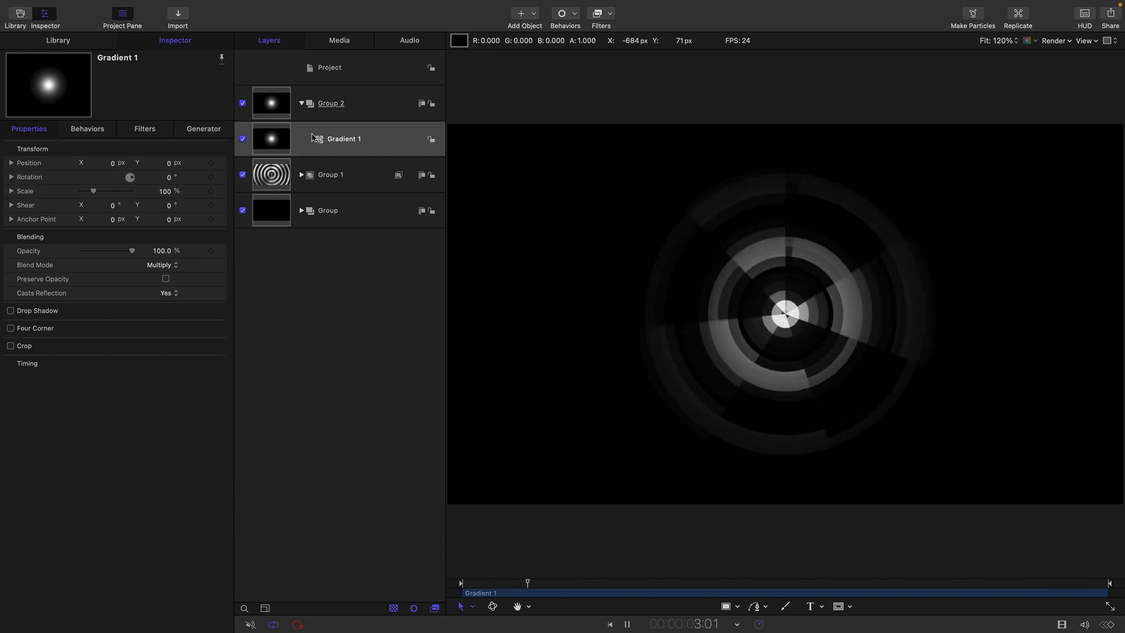
Drag the gradient midpoint marker right to widen the bright centre
{"action": "left_click", "coordinate": [205, 130]}
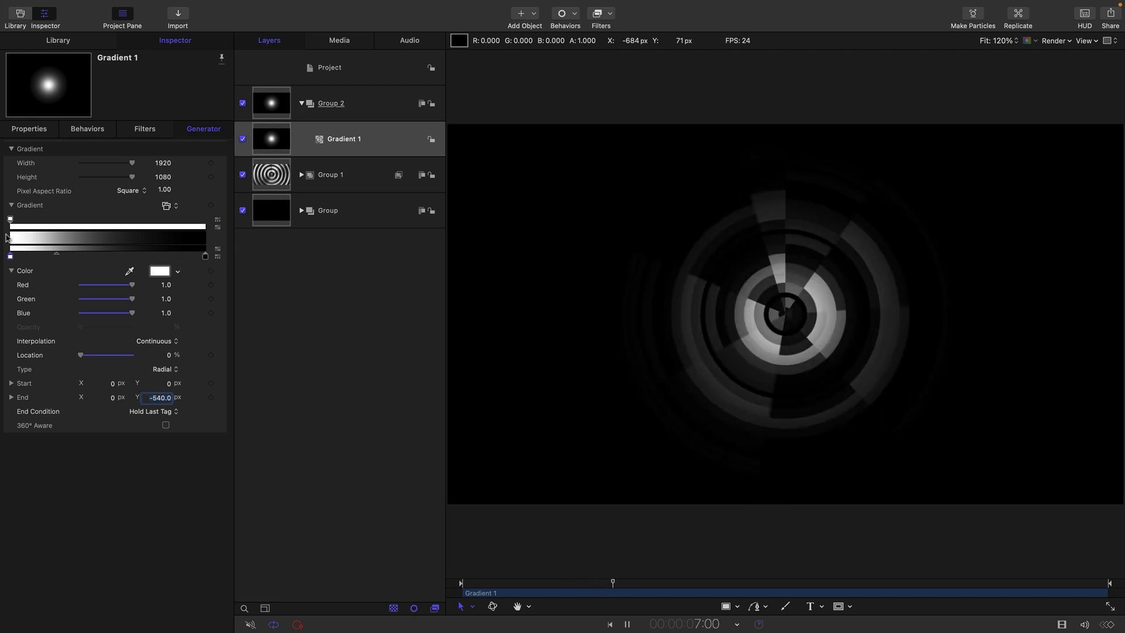
{"action": "left_click", "coordinate": [57, 254]}
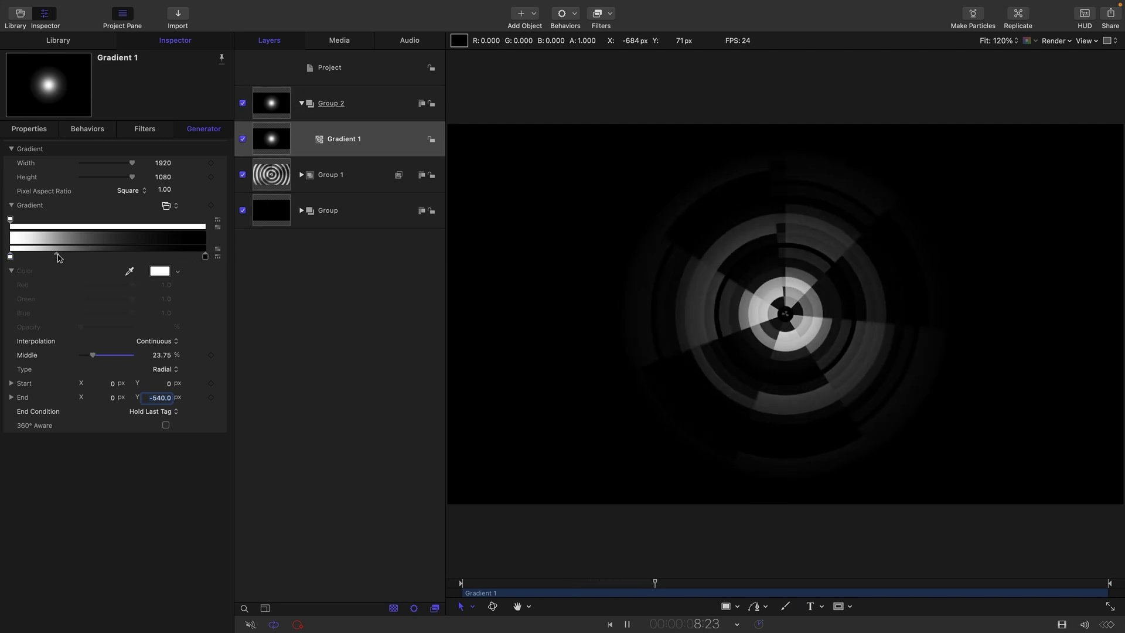
{"action": "left_click_drag", "start_coordinate": [57, 255], "coordinate": [148, 257]}
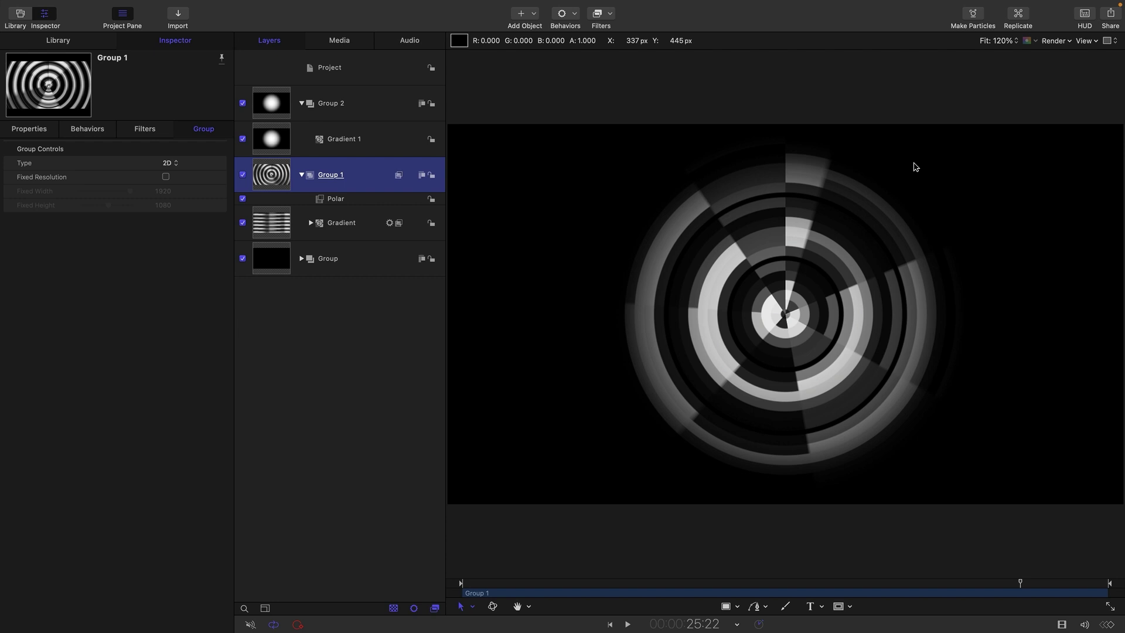
Add Colorize to Group 1, remapping white to pale blue (hue 220°, saturation 39%)
{"action": "left_click", "coordinate": [610, 13]}
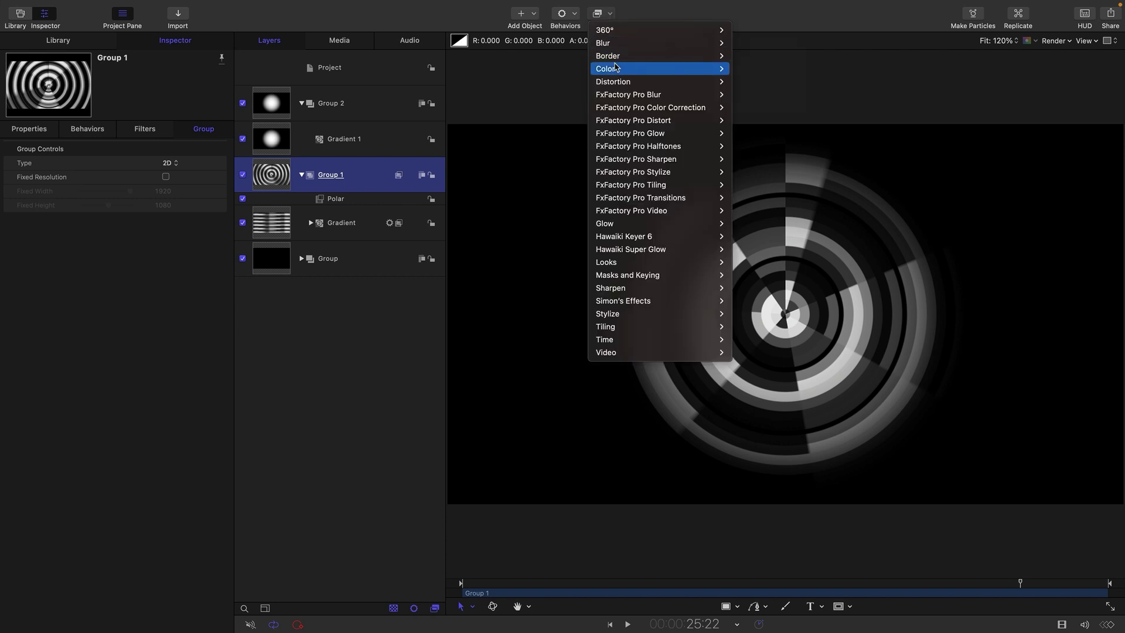
{"action": "mouse_move", "coordinate": [615, 66]}
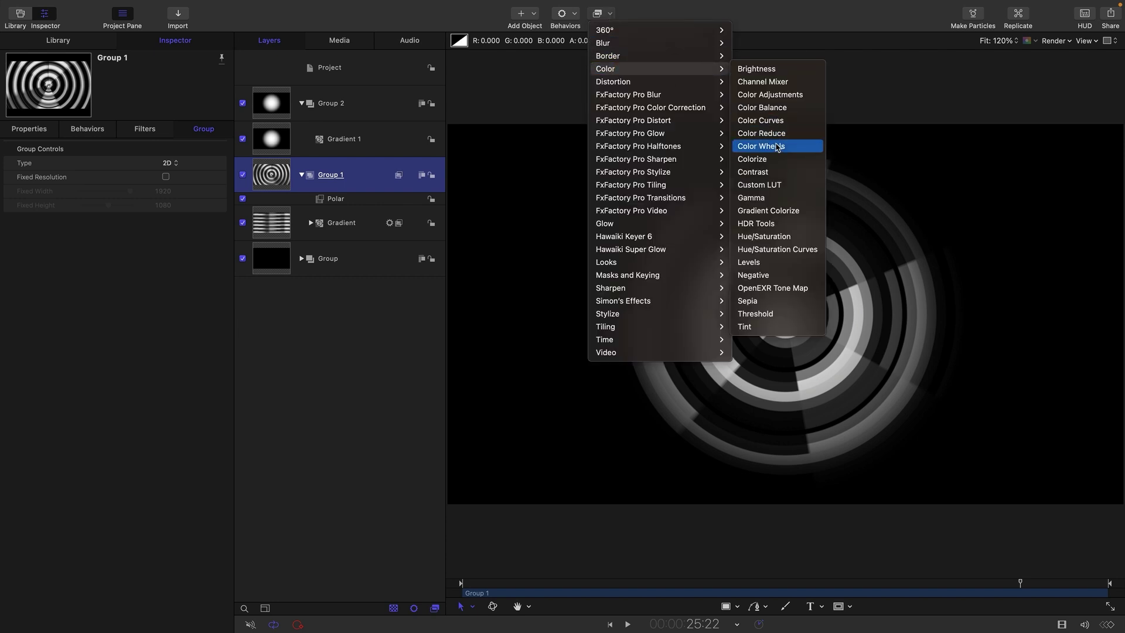
{"action": "key", "text": "Return"}
{"action": "left_click", "coordinate": [159, 177]}
{"action": "left_click_drag", "start_coordinate": [331, 368], "coordinate": [382, 368]}
{"action": "left_click_drag", "start_coordinate": [301, 394], "coordinate": [330, 396]}
{"action": "key", "text": "Escape"}
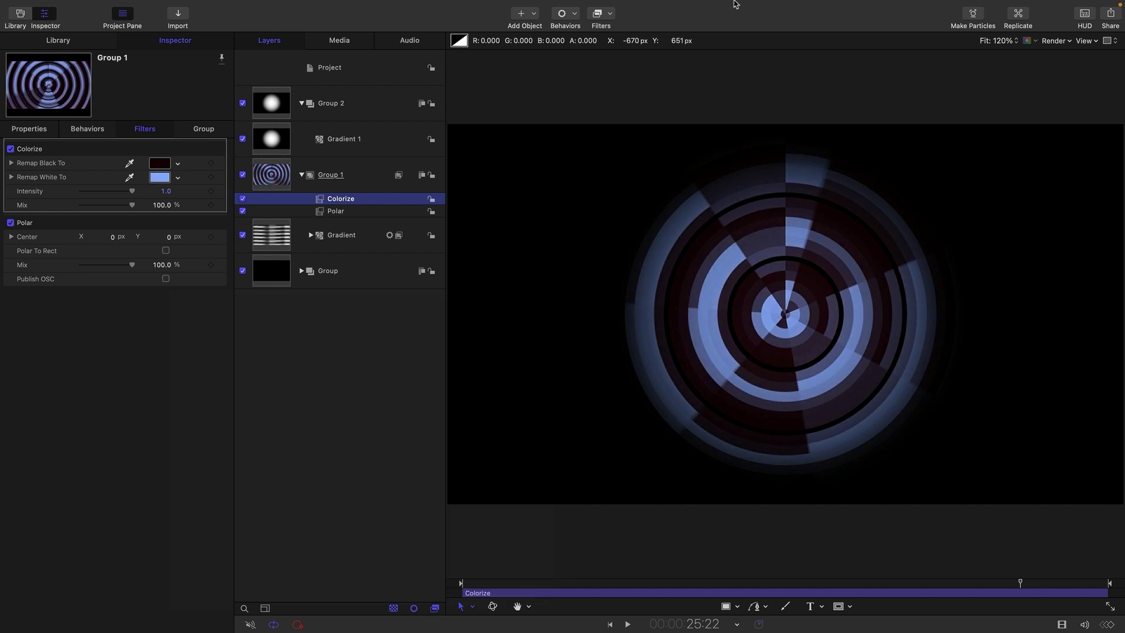
Add a Neon filter to Group 1 with Mix 25%
{"action": "left_click", "coordinate": [610, 39]}
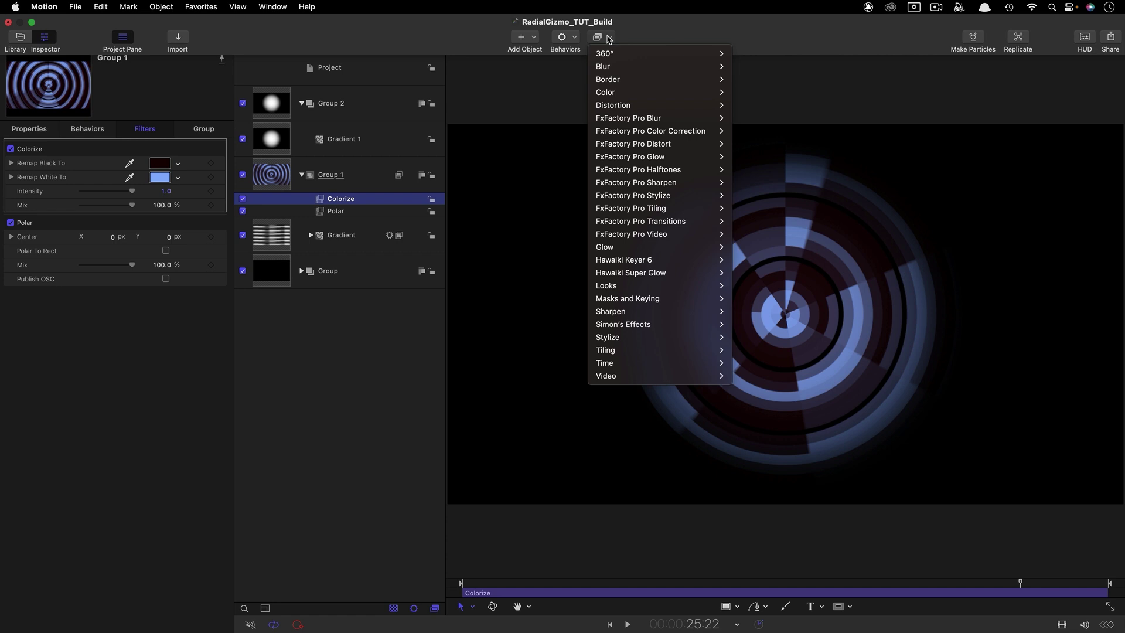
{"action": "mouse_move", "coordinate": [625, 252]}
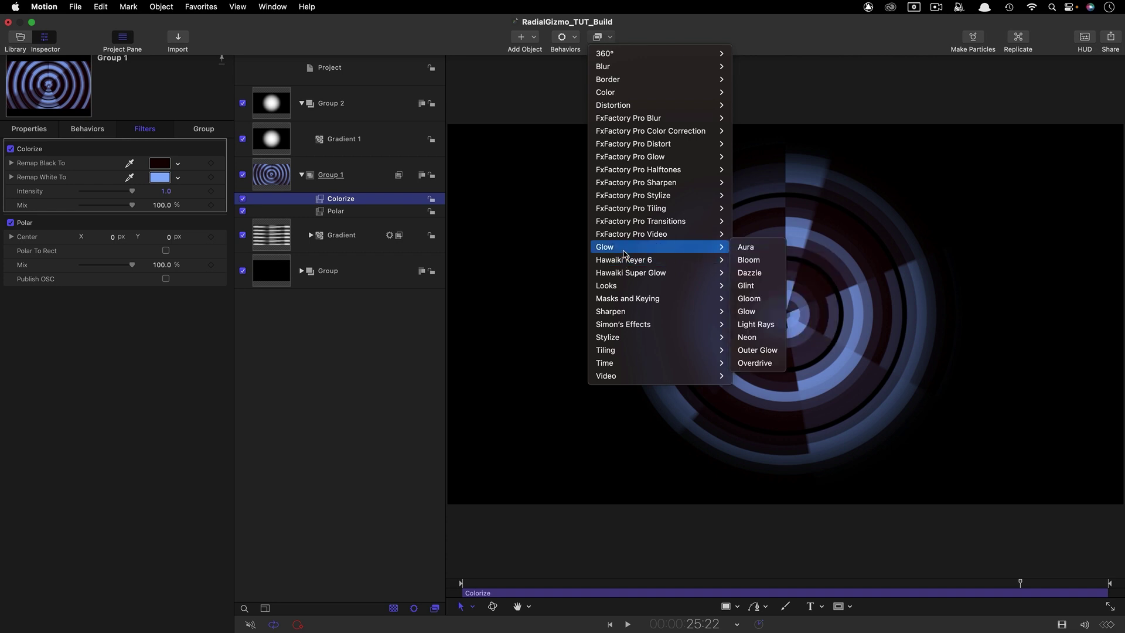
{"action": "left_click", "coordinate": [763, 339]}
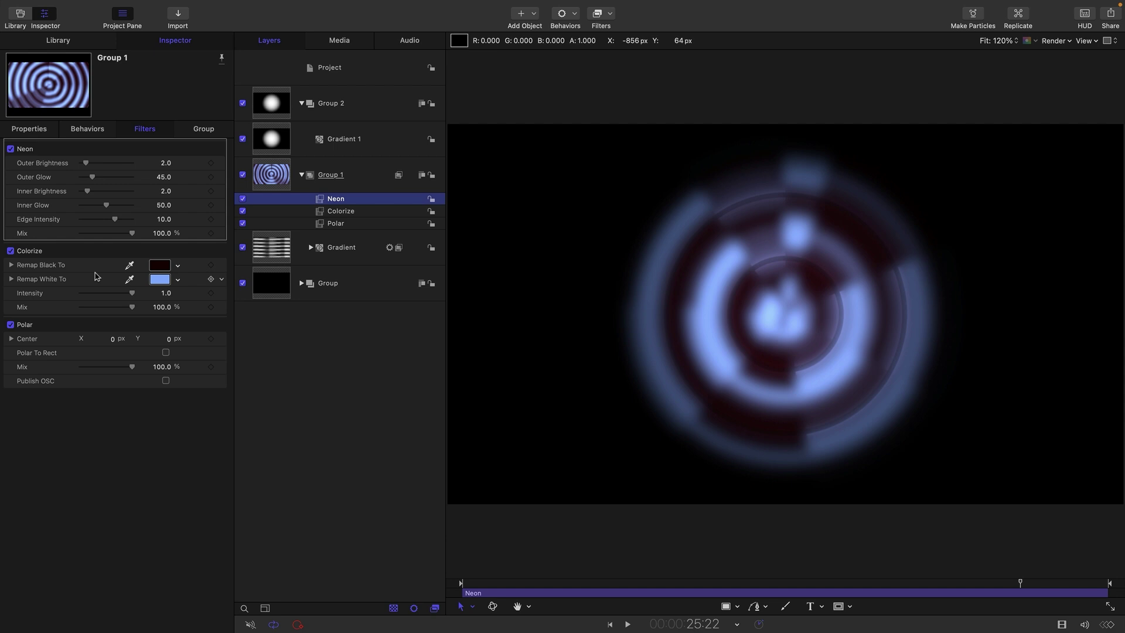
{"action": "left_click", "coordinate": [165, 234]}
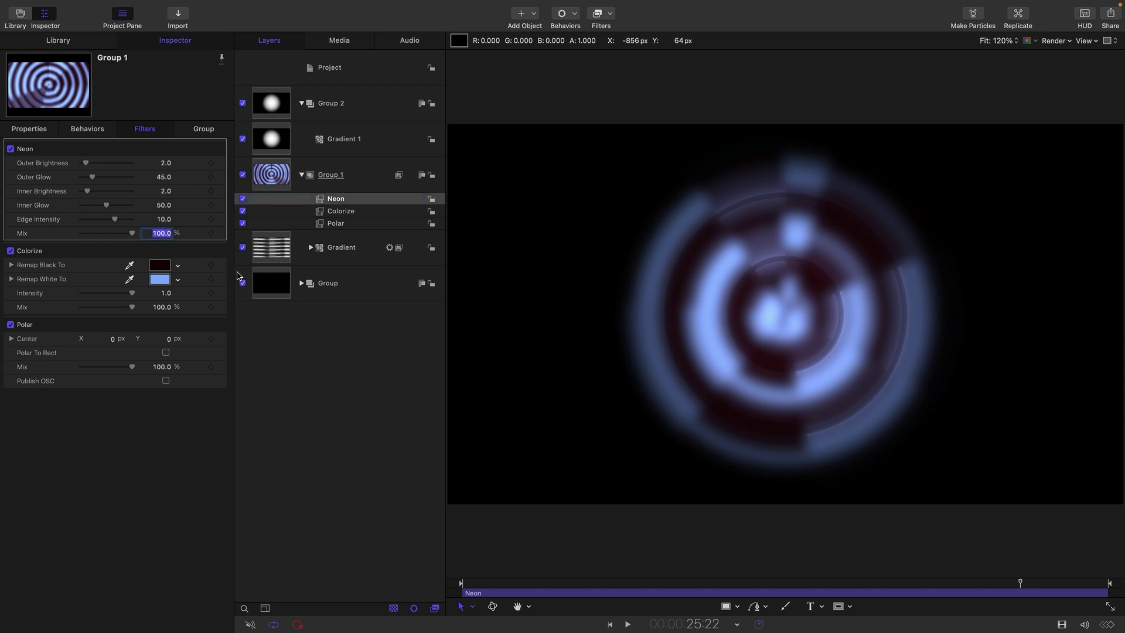
{"action": "type", "text": "25"}
{"action": "key", "text": "Return"}
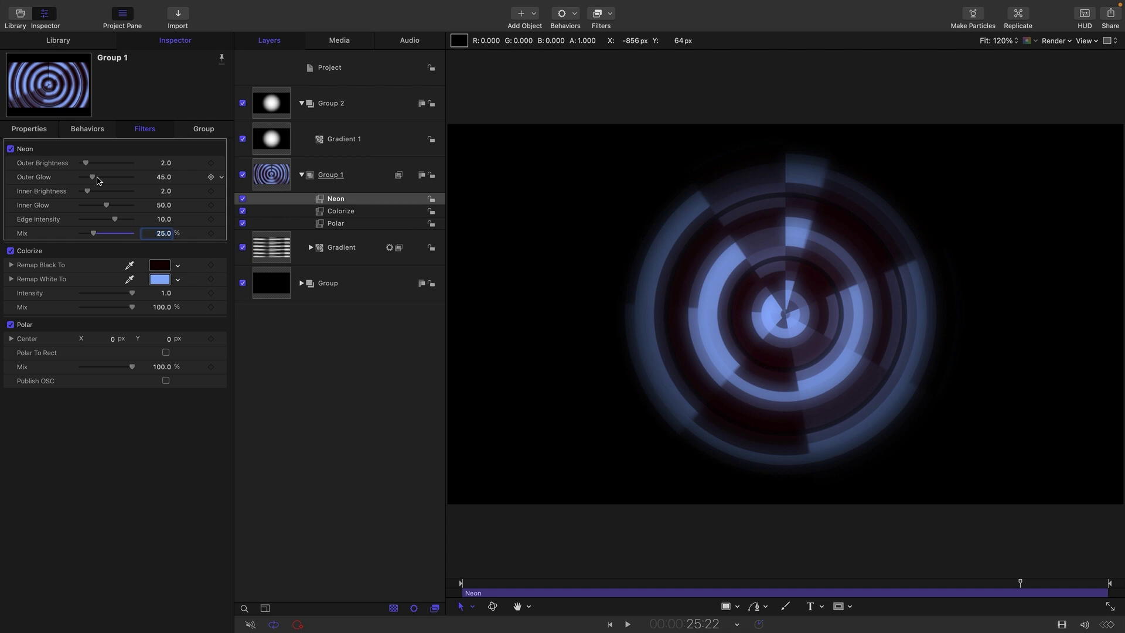
Lower Neon Outer Brightness to 0, set Edge Intensity 200, and compare on/off
{"action": "left_click_drag", "start_coordinate": [86, 164], "coordinate": [12, 197]}
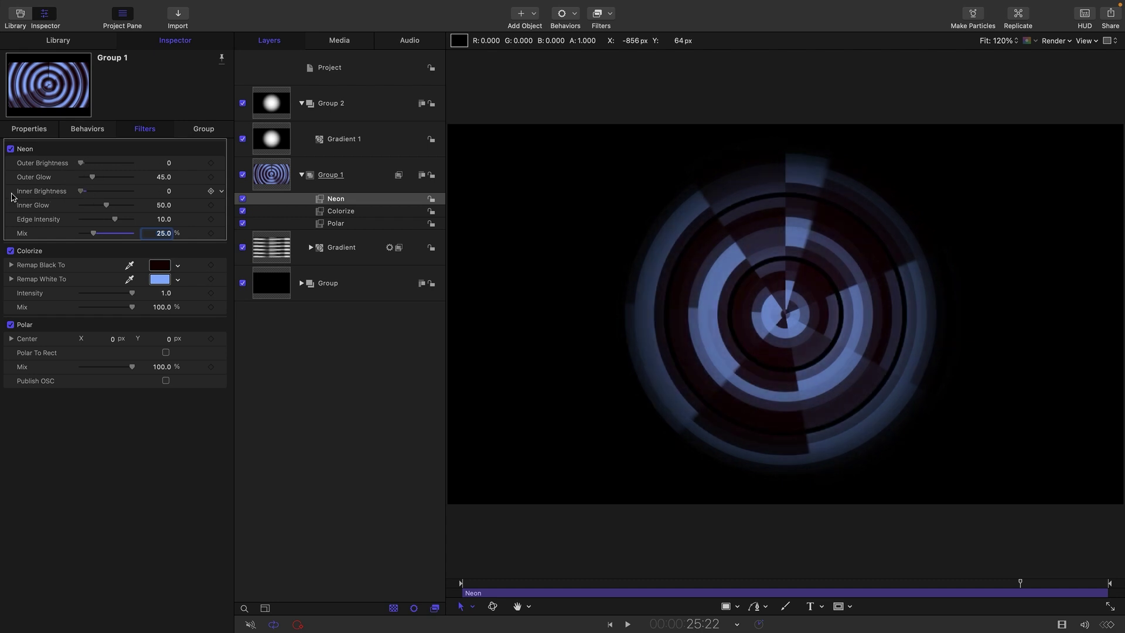
{"action": "key", "text": "shift+Tab"}
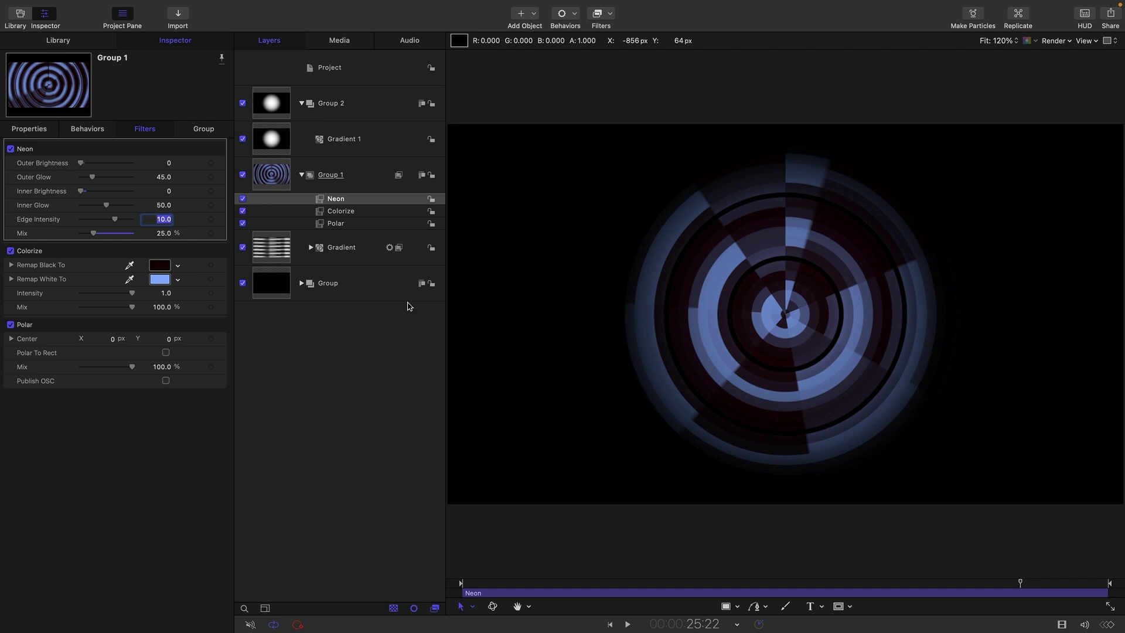
{"action": "type", "text": "200"}
{"action": "key", "text": "Return"}
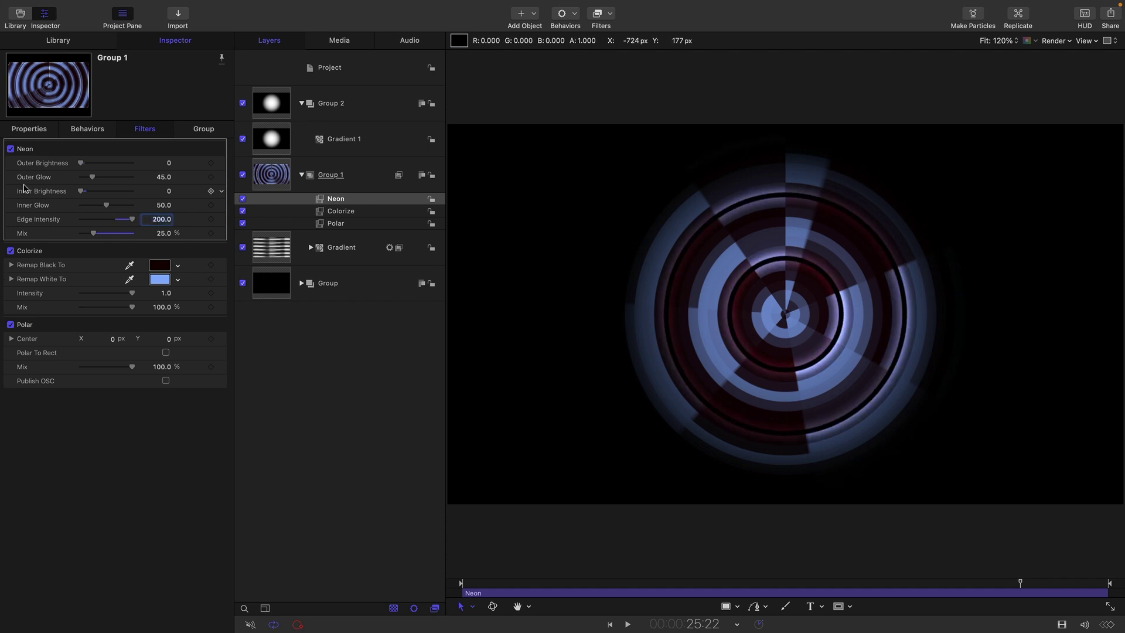
{"action": "left_click", "coordinate": [10, 150]}
{"action": "left_click", "coordinate": [10, 150]}
Set the Neon filter's Outer Glow to 20 and Inner Glow to 20
{"action": "left_click", "coordinate": [83, 178]}
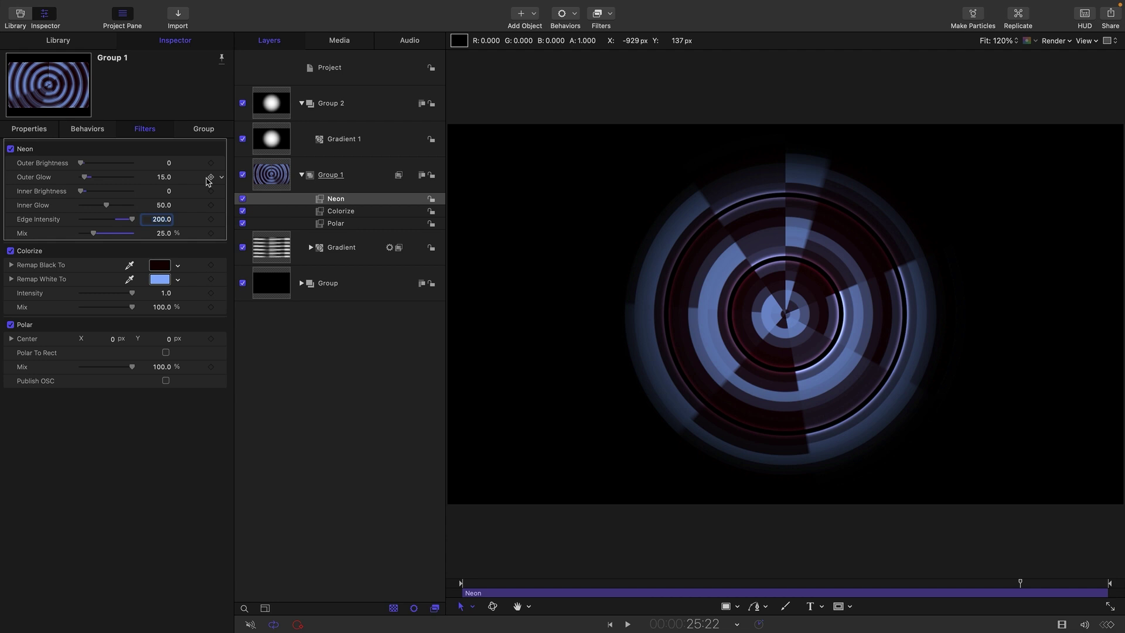
{"action": "left_click", "coordinate": [162, 178]}
{"action": "type", "text": "20"}
{"action": "key", "text": "Return"}
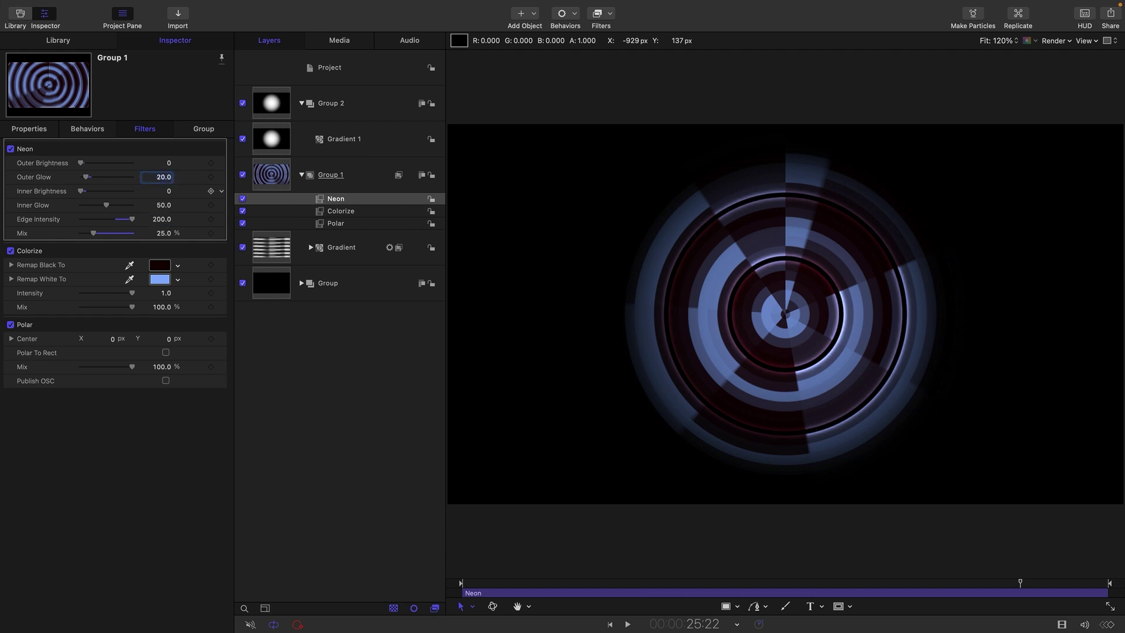
{"action": "left_click", "coordinate": [161, 205]}
{"action": "type", "text": "20"}
{"action": "key", "text": "Return"}
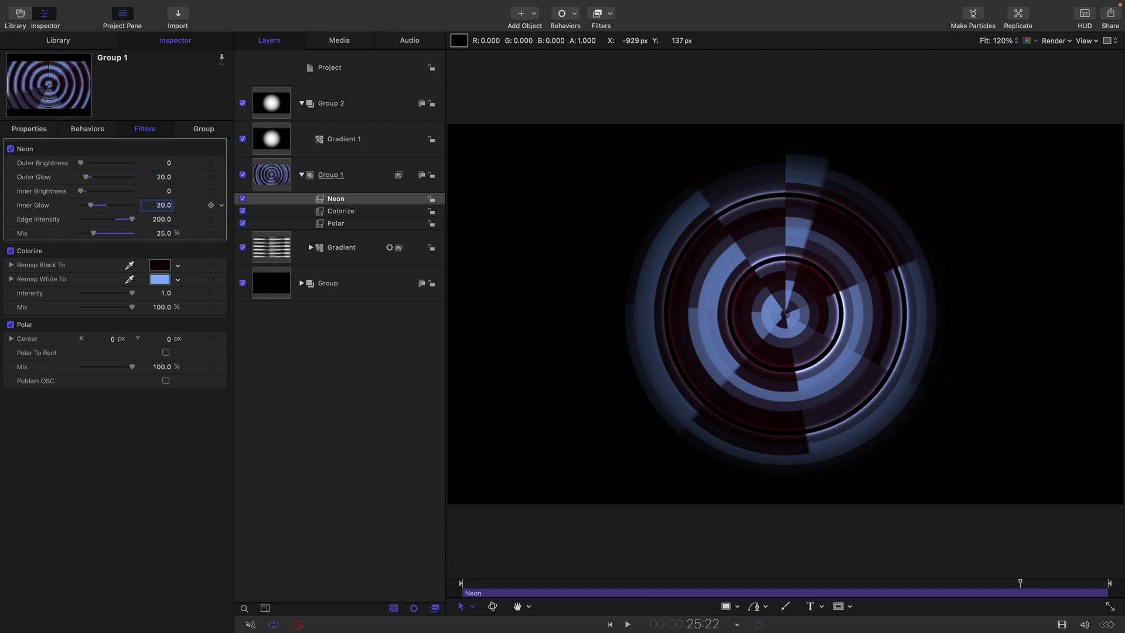
{"action": "left_click", "coordinate": [260, 202]}
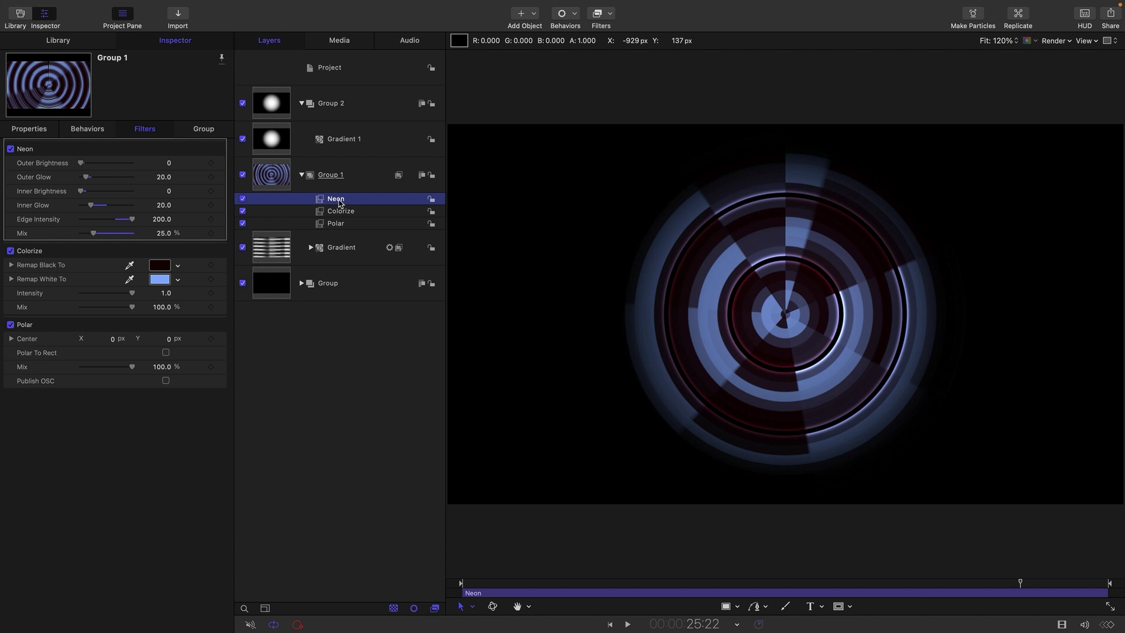
Add an Indent filter to Group 1 and move Colorize above Indent
{"action": "left_click", "coordinate": [611, 16]}
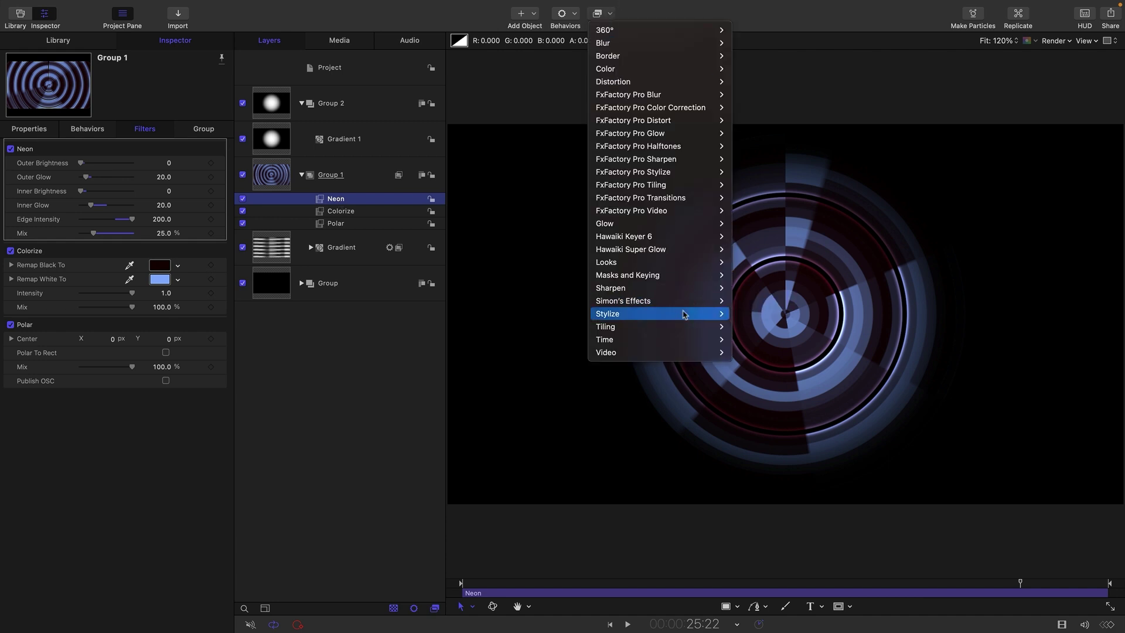
{"action": "mouse_move", "coordinate": [682, 315]}
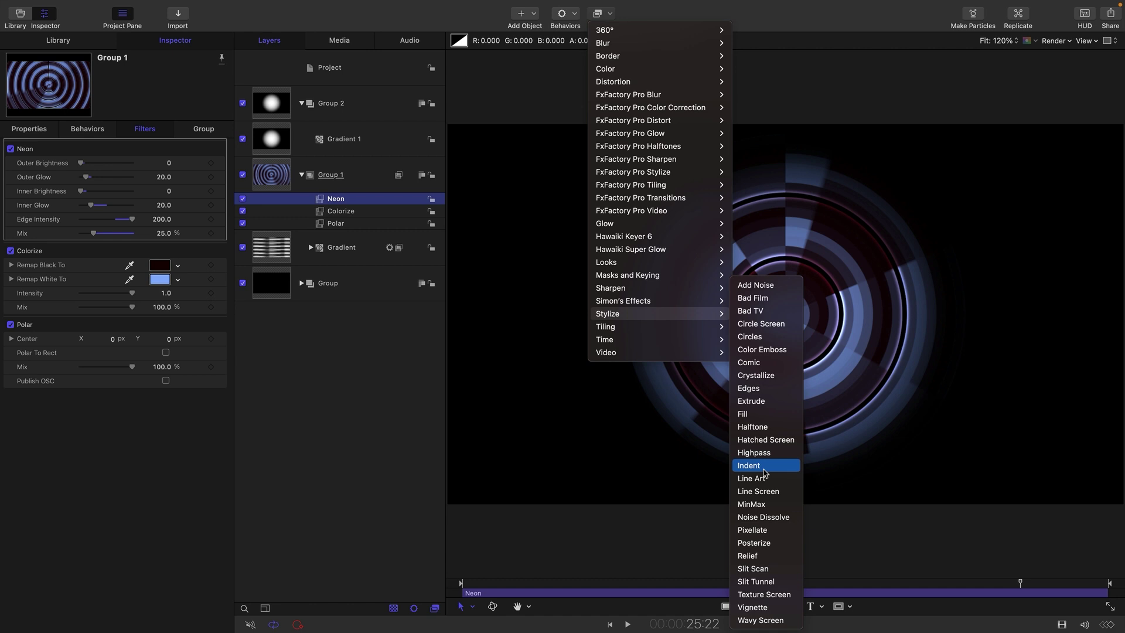
{"action": "left_click", "coordinate": [765, 466]}
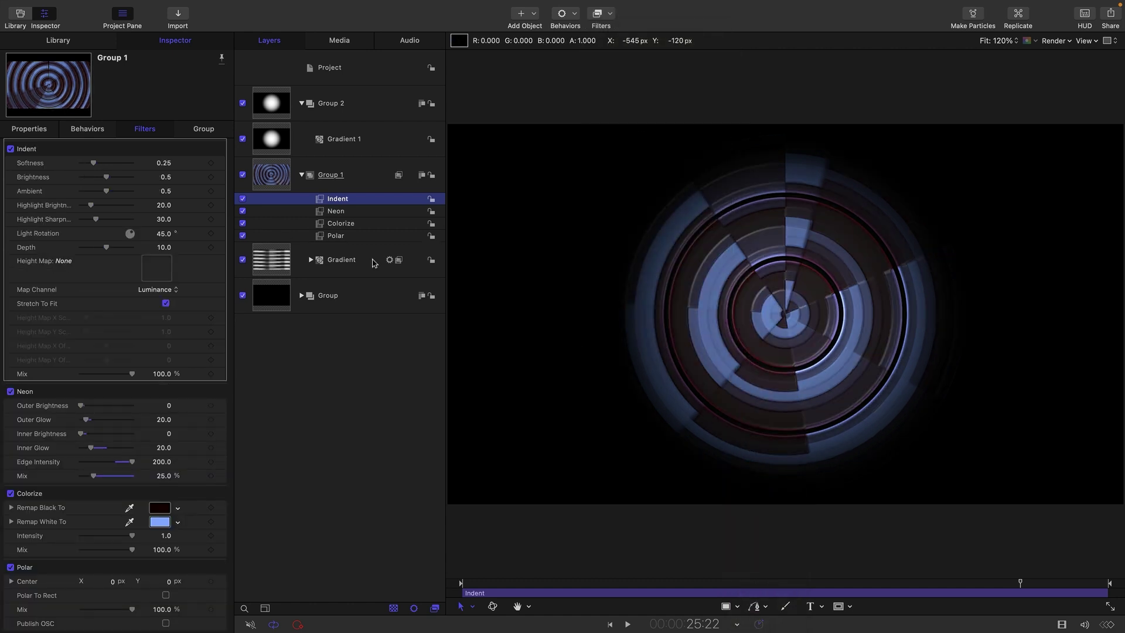
{"action": "left_click", "coordinate": [319, 229]}
{"action": "left_click_drag", "start_coordinate": [319, 229], "coordinate": [322, 194]}
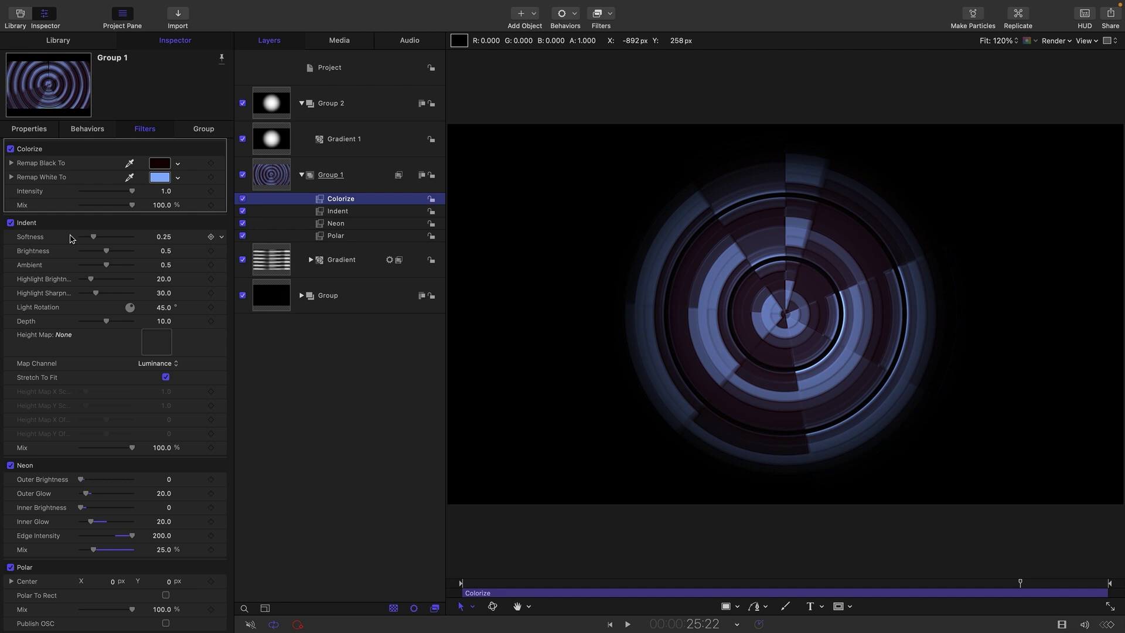
Set Indent Softness to 0 and toggle Indent repeatedly to compare ring detail
{"action": "left_click_drag", "start_coordinate": [94, 236], "coordinate": [59, 236]}
{"action": "key", "text": "super+equal"}
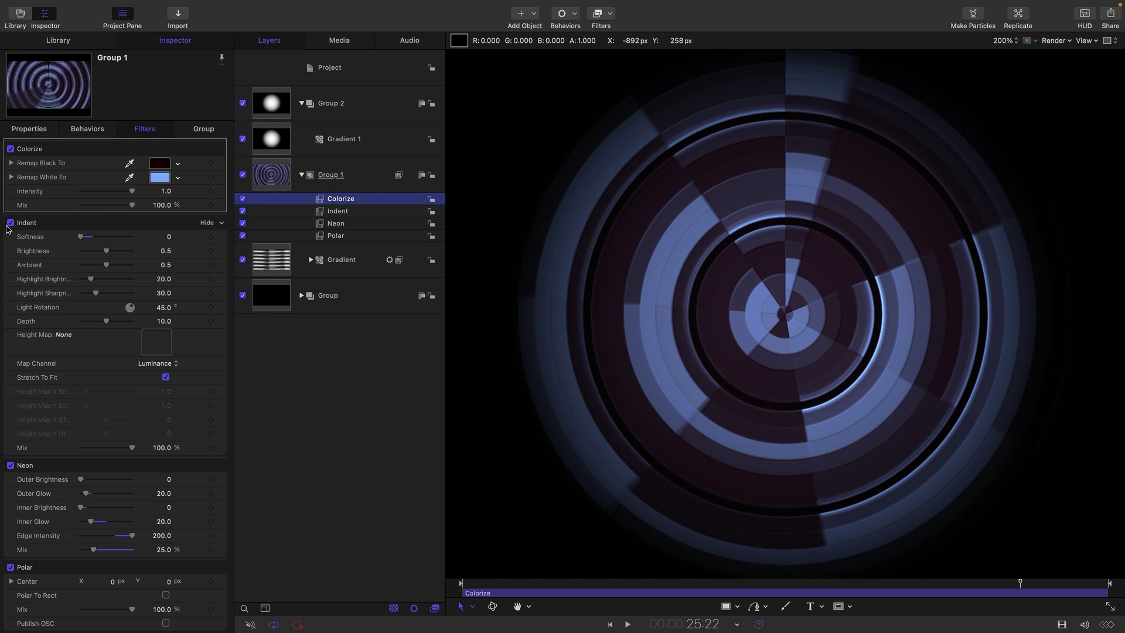
{"action": "left_click", "coordinate": [10, 223]}
{"action": "left_click", "coordinate": [11, 223]}
{"action": "left_click", "coordinate": [10, 223]}
{"action": "left_click", "coordinate": [10, 223]}
{"action": "left_click", "coordinate": [11, 223]}
{"action": "left_click", "coordinate": [10, 223]}
{"action": "left_click", "coordinate": [11, 223]}
{"action": "left_click", "coordinate": [11, 224]}
{"action": "left_click", "coordinate": [11, 223]}
{"action": "left_click", "coordinate": [10, 224]}
Play back the spinning rings from about 7 seconds with the full canvas in view
{"action": "left_click", "coordinate": [611, 583]}
{"action": "key", "text": "space"}
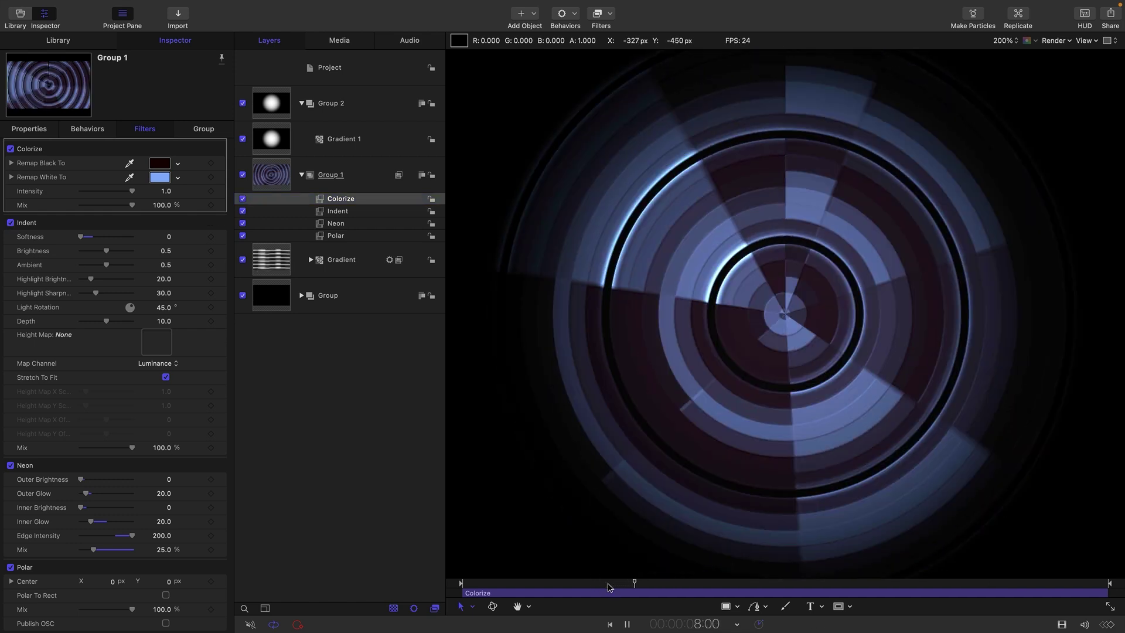
{"action": "key", "text": "shift+z"}
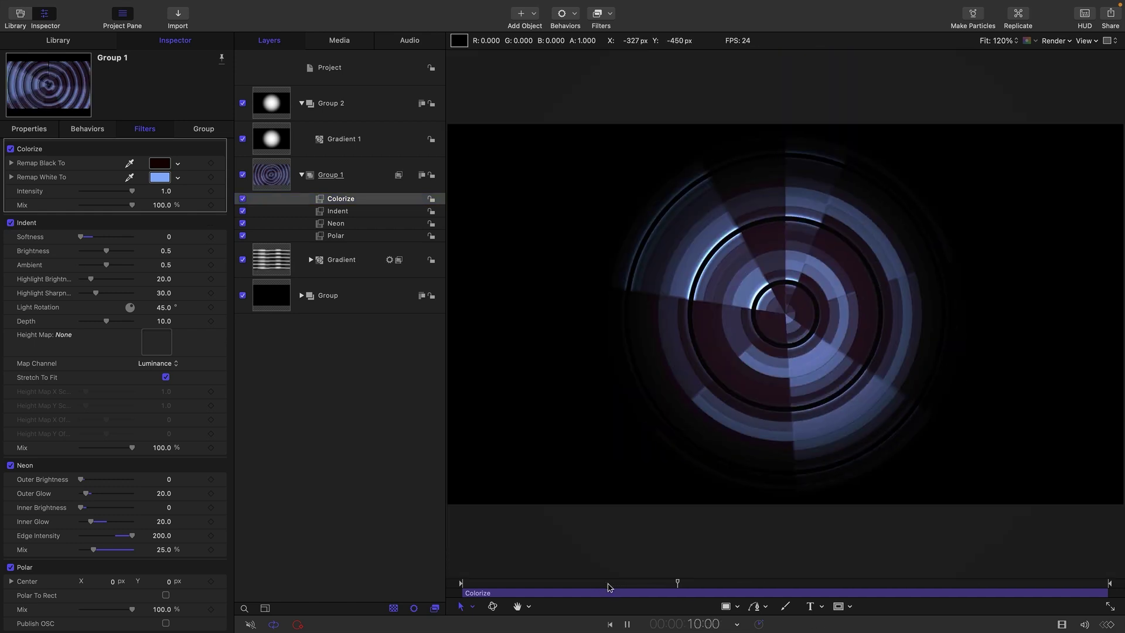
{"action": "key", "text": "space"}
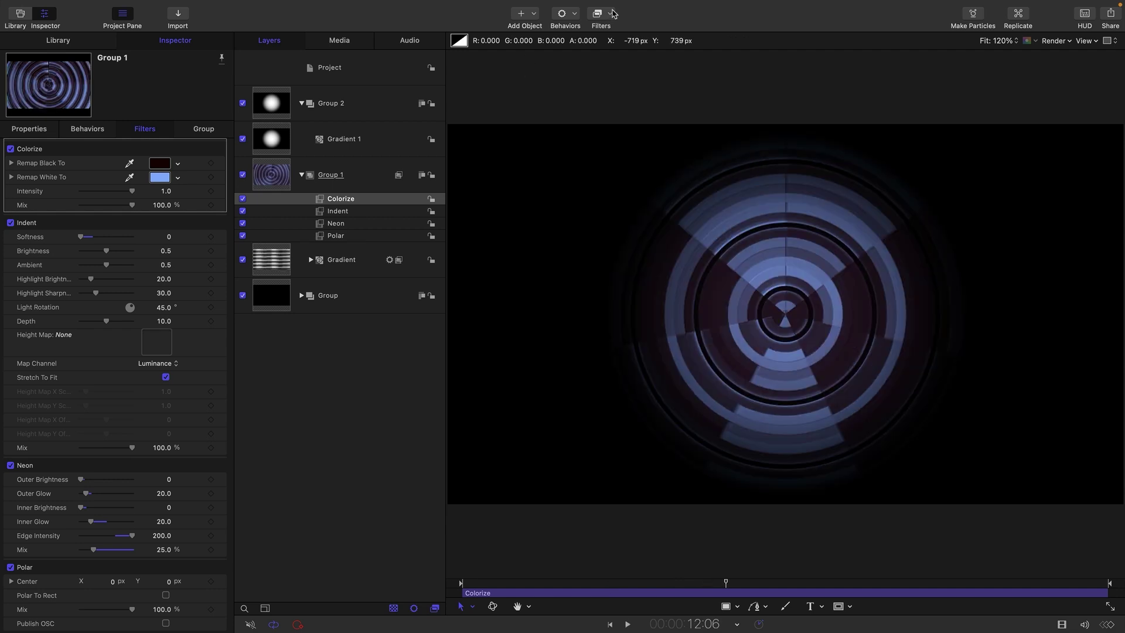
Add a Color Curves filter to Group 1 with an S-shaped Luma curve
{"action": "left_click", "coordinate": [609, 16]}
{"action": "mouse_move", "coordinate": [614, 71]}
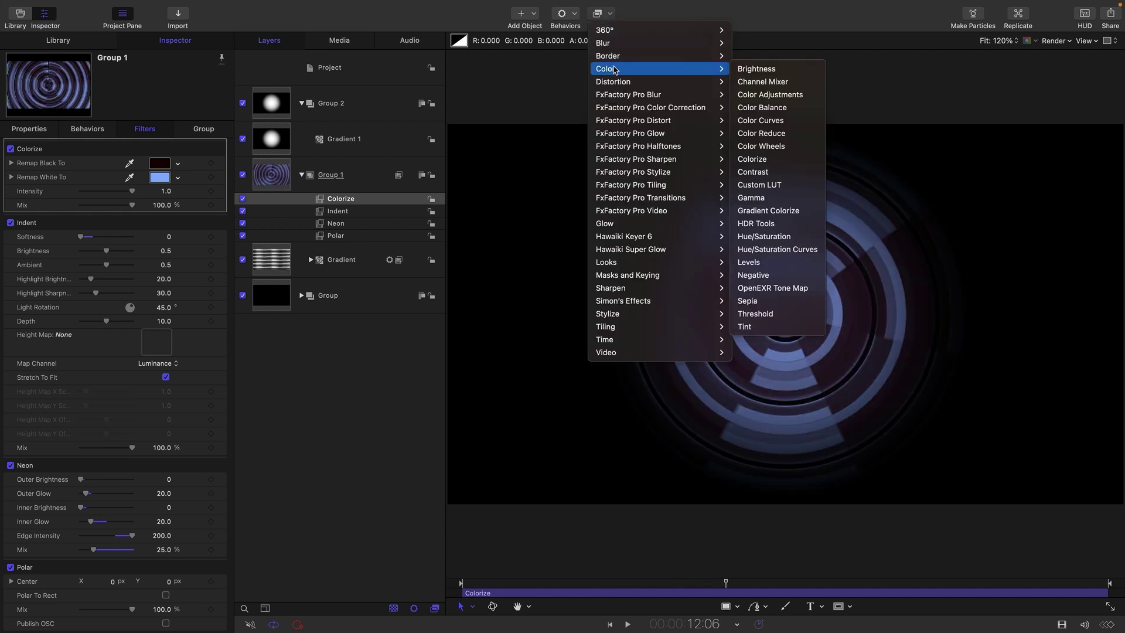
{"action": "left_click", "coordinate": [798, 120]}
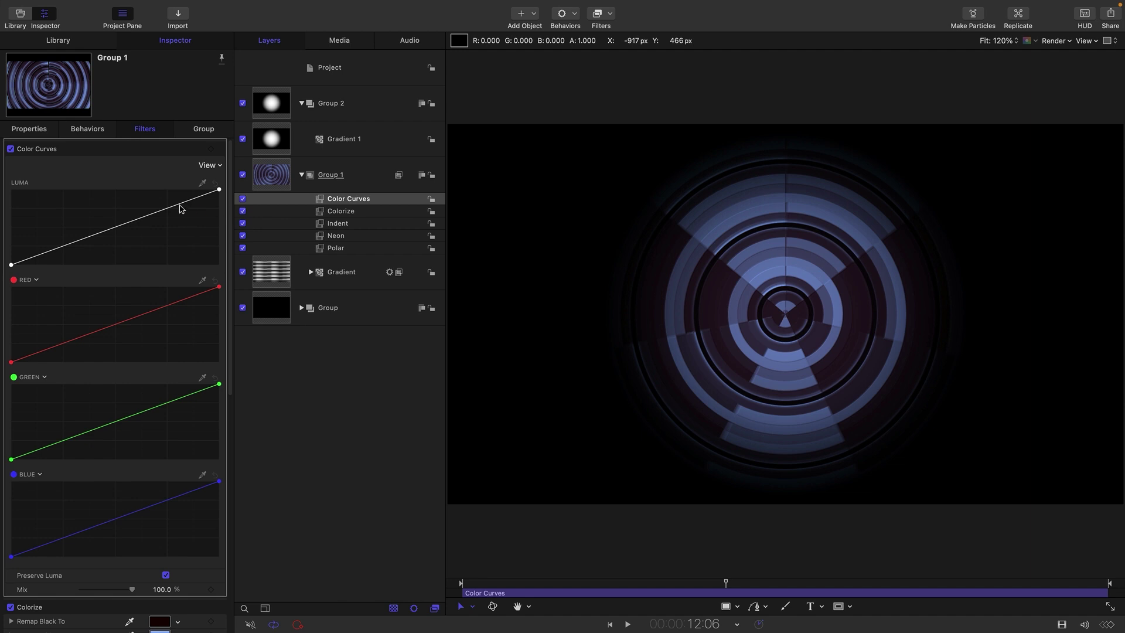
{"action": "left_click_drag", "start_coordinate": [180, 206], "coordinate": [159, 202]}
{"action": "left_click", "coordinate": [66, 245]}
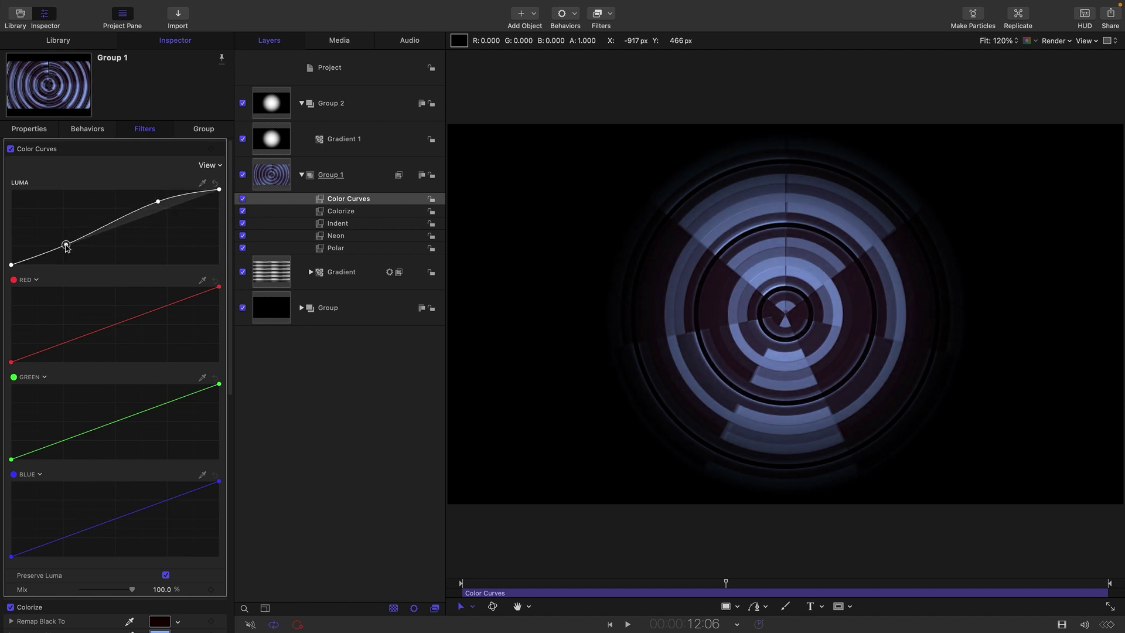
{"action": "left_click_drag", "start_coordinate": [66, 246], "coordinate": [67, 248]}
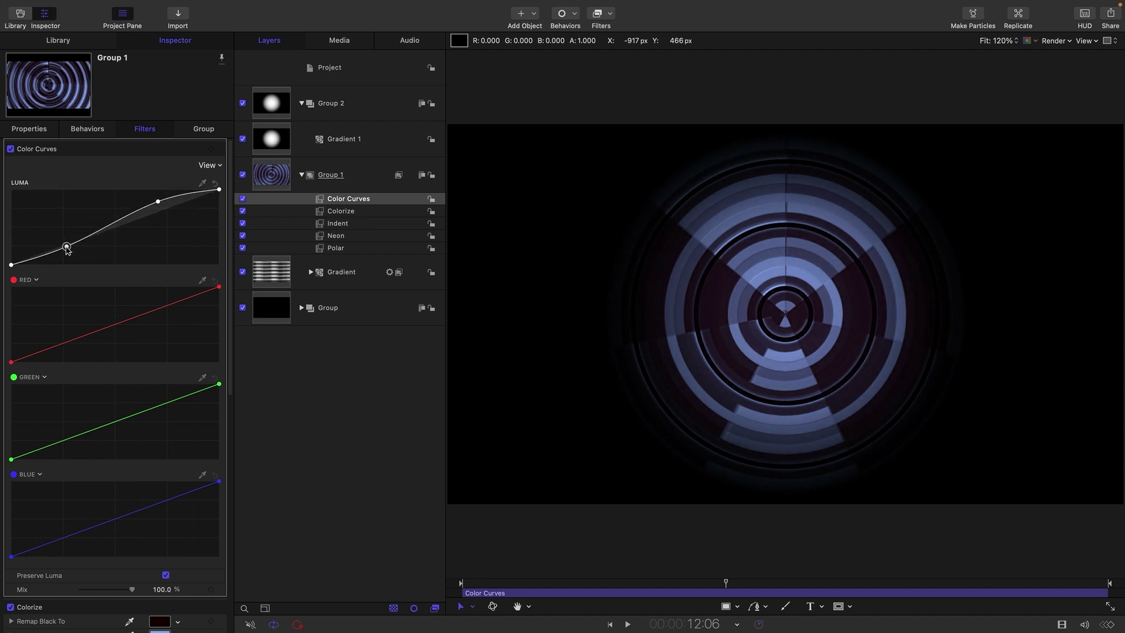
Raise the Colorize Remap White To saturation to 50%
{"action": "left_click", "coordinate": [337, 212]}
{"action": "left_click", "coordinate": [159, 180]}
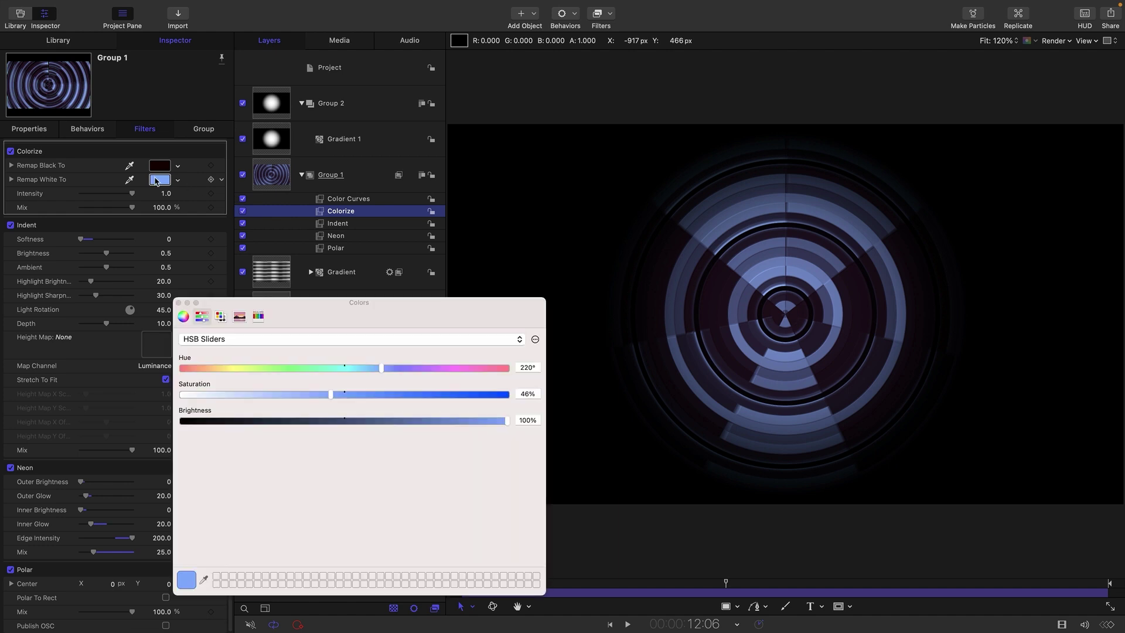
{"action": "left_click_drag", "start_coordinate": [329, 396], "coordinate": [351, 397]}
{"action": "left_click", "coordinate": [467, 435]}
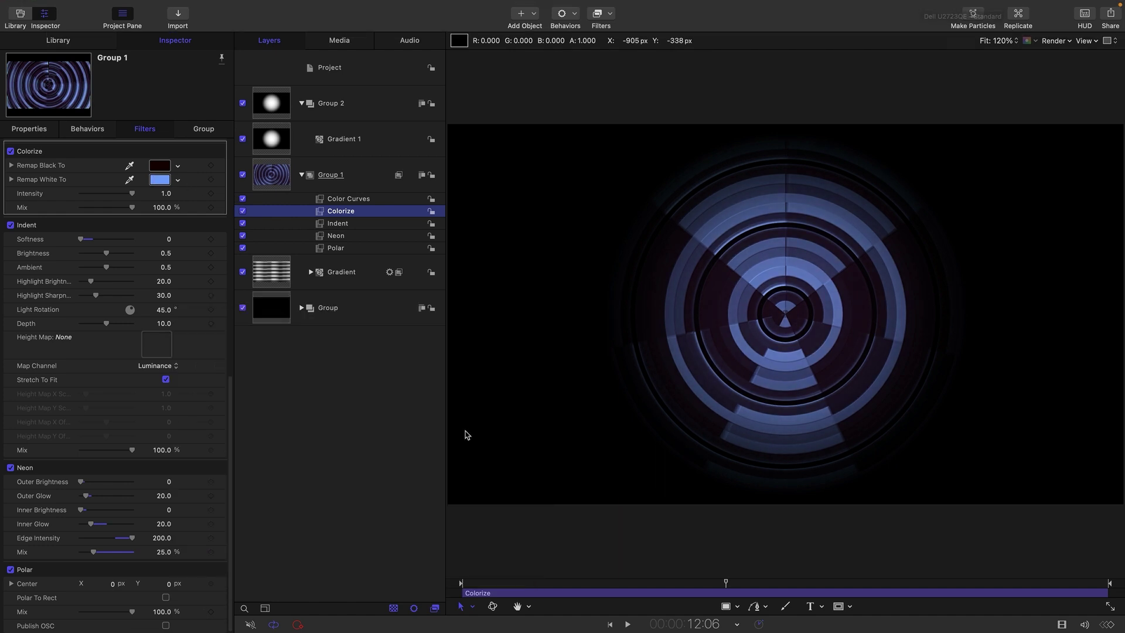
Set Gradient 1's End Y to -640 and play back the composition
{"action": "left_click", "coordinate": [279, 142]}
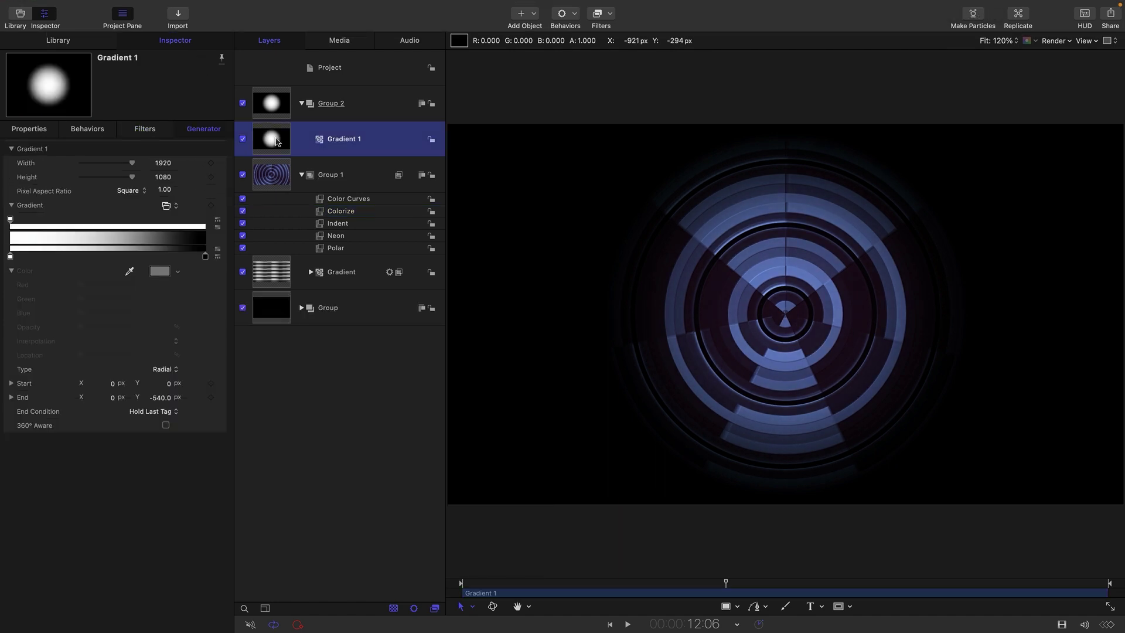
{"action": "left_click", "coordinate": [162, 399]}
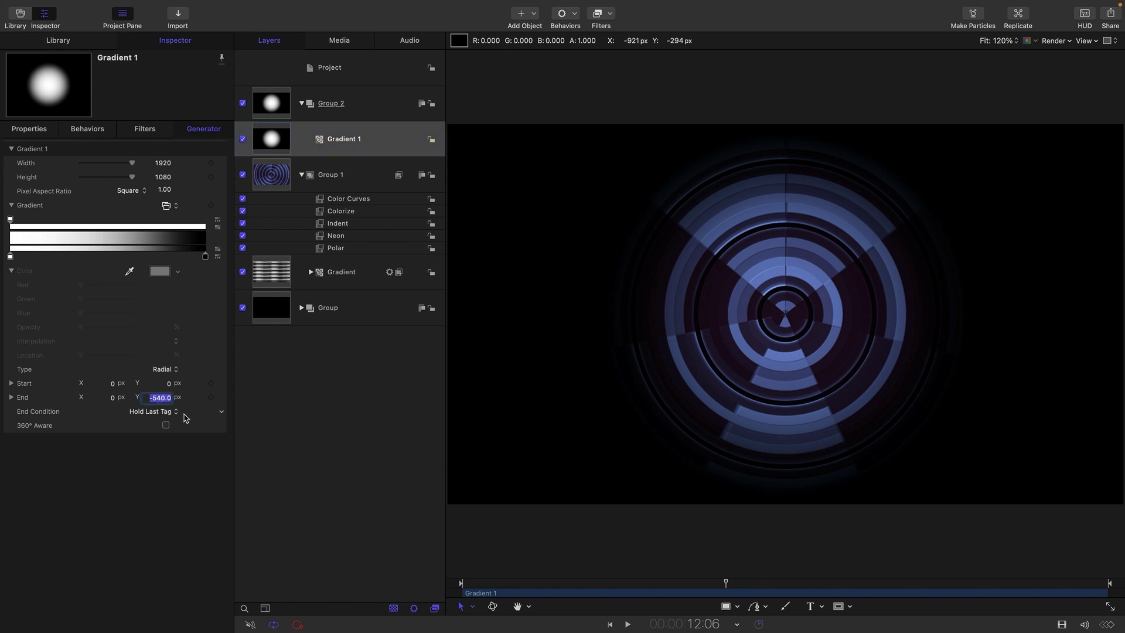
{"action": "type", "text": "-640"}
{"action": "key", "text": "Return"}
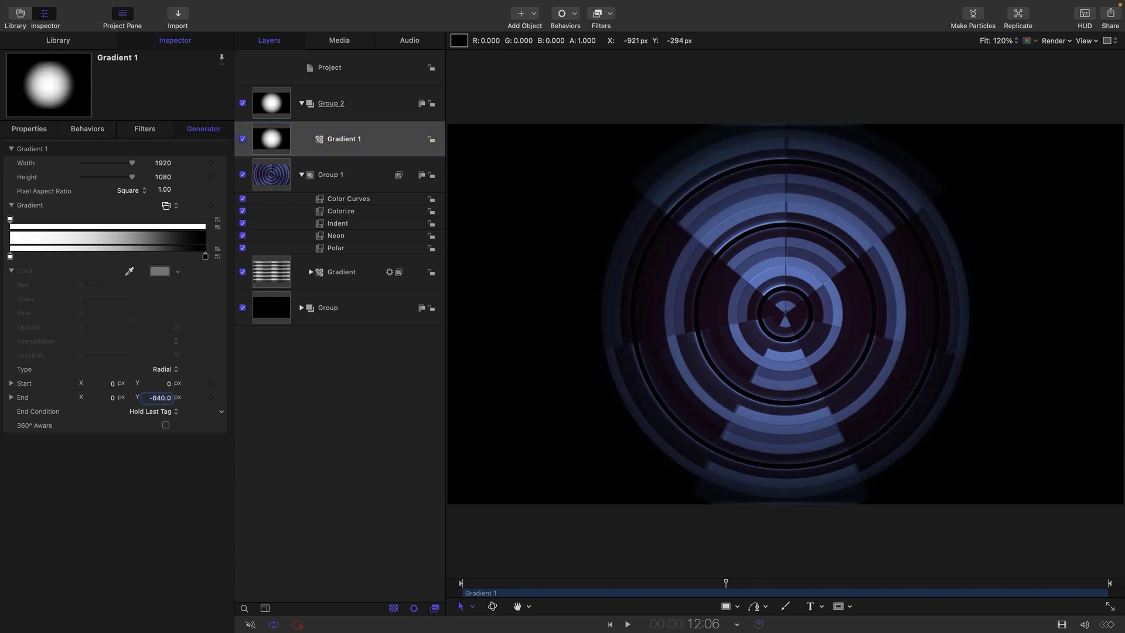
{"action": "key", "text": "space"}
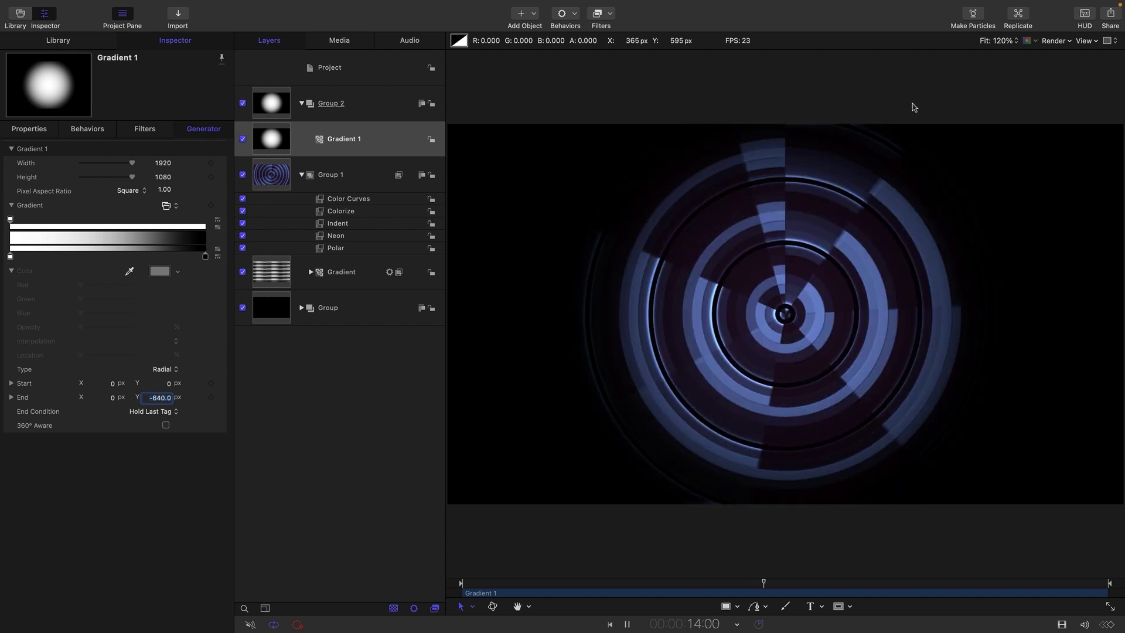